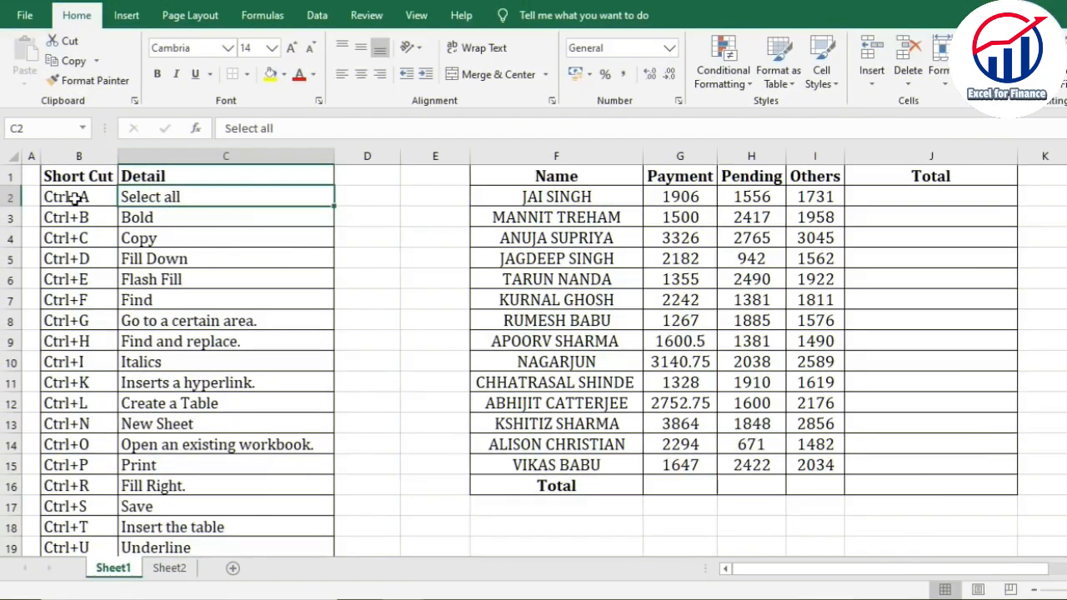
Step: Review the shortcut list in column B from Ctrl+A down to Ctrl+Z
{"action": "left_click_drag", "start_coordinate": [75, 198], "coordinate": [69, 340]}
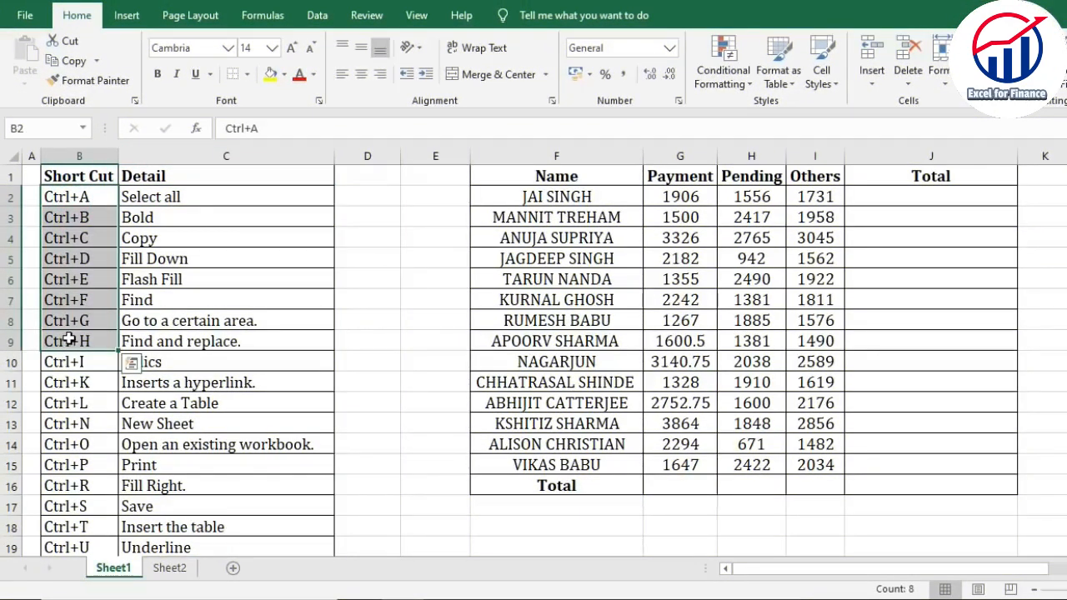
{"action": "key", "text": "ctrl+shift+Down"}
{"action": "scroll", "coordinate": [226, 348], "scroll_direction": "down", "scroll_amount": 3}
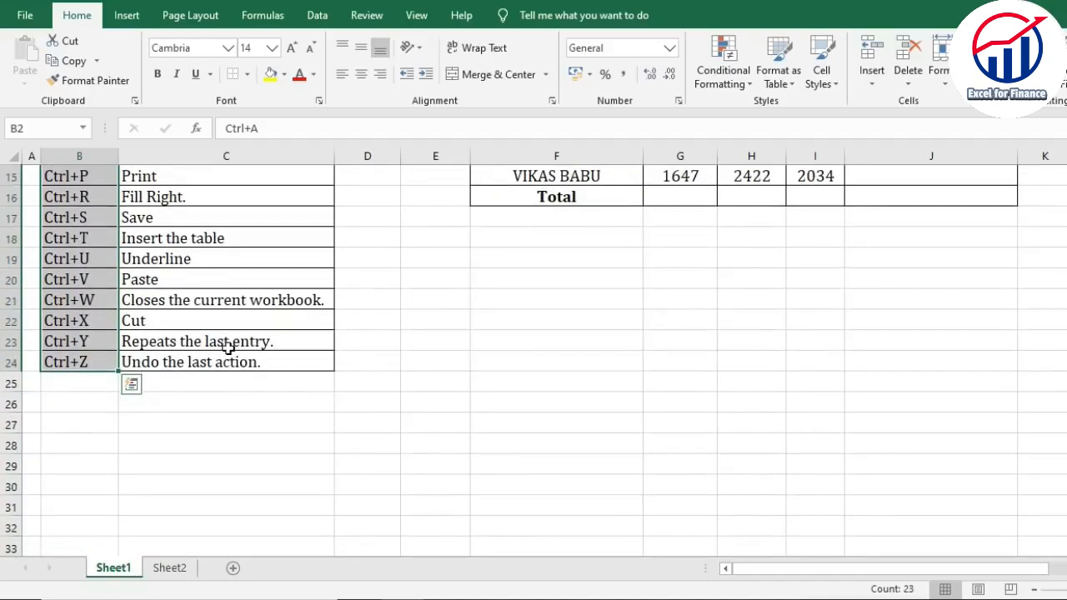
{"action": "scroll", "coordinate": [228, 348], "scroll_direction": "up", "scroll_amount": 5}
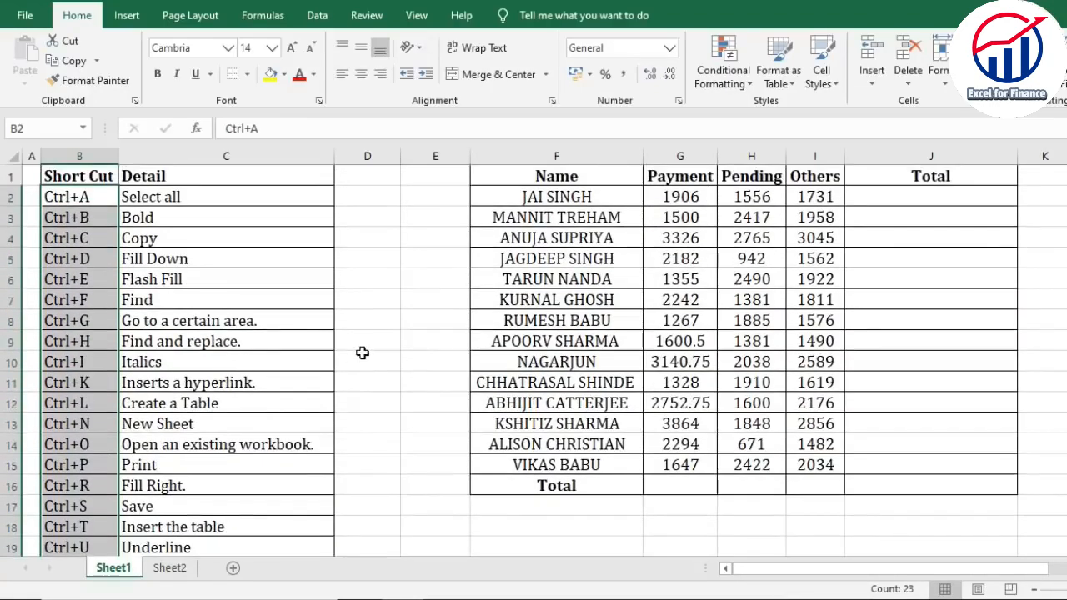
{"action": "left_click", "coordinate": [362, 354]}
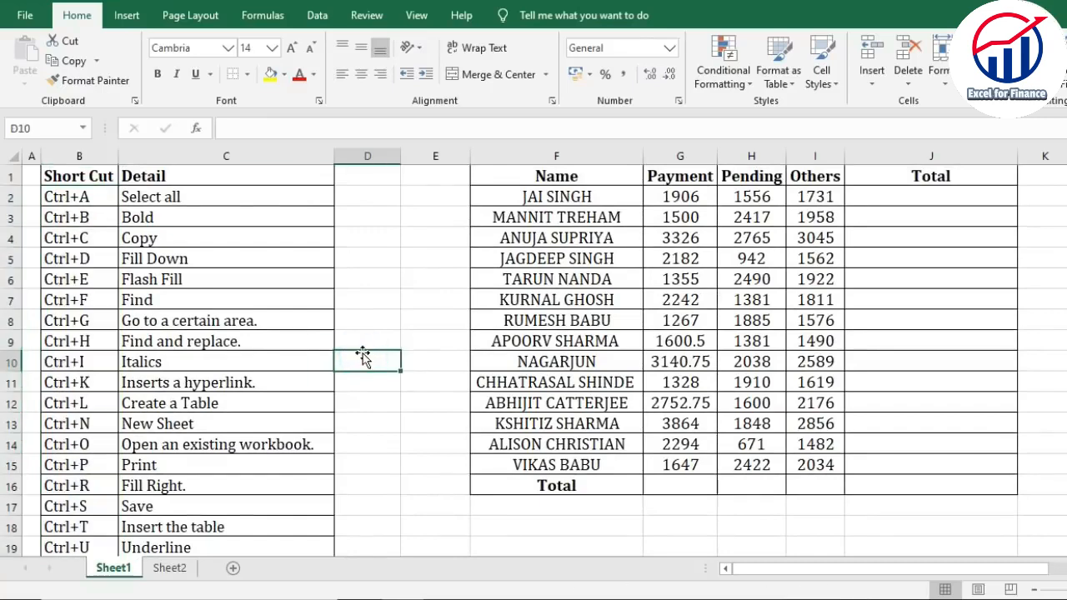
{"action": "left_click", "coordinate": [348, 305]}
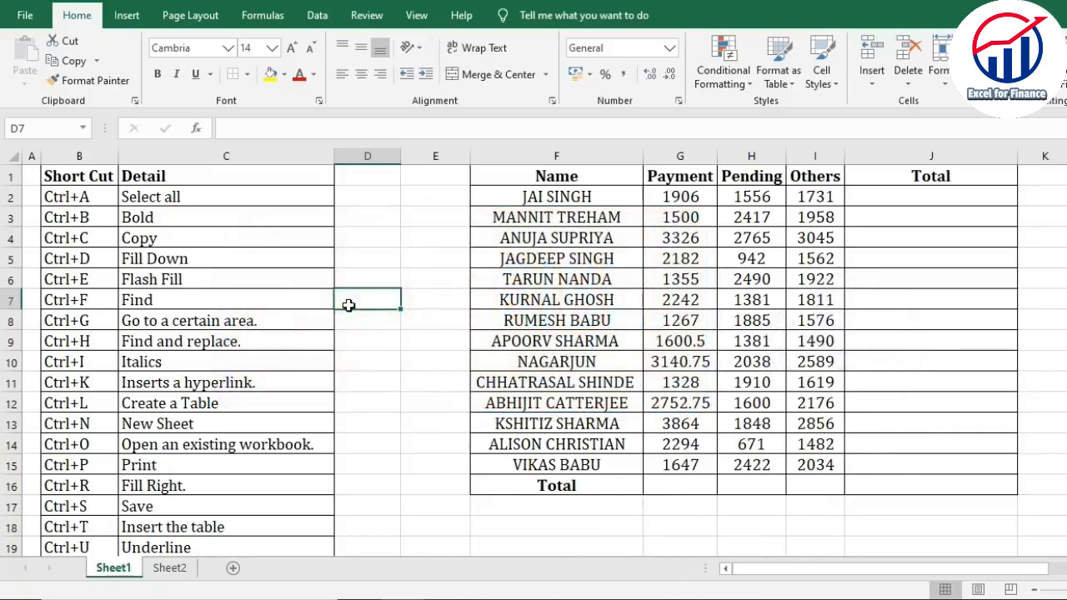
Step: Select the entire worksheet starting from an empty cell below the payment table, and clear the selection
{"action": "left_click_drag", "start_coordinate": [76, 197], "coordinate": [250, 198]}
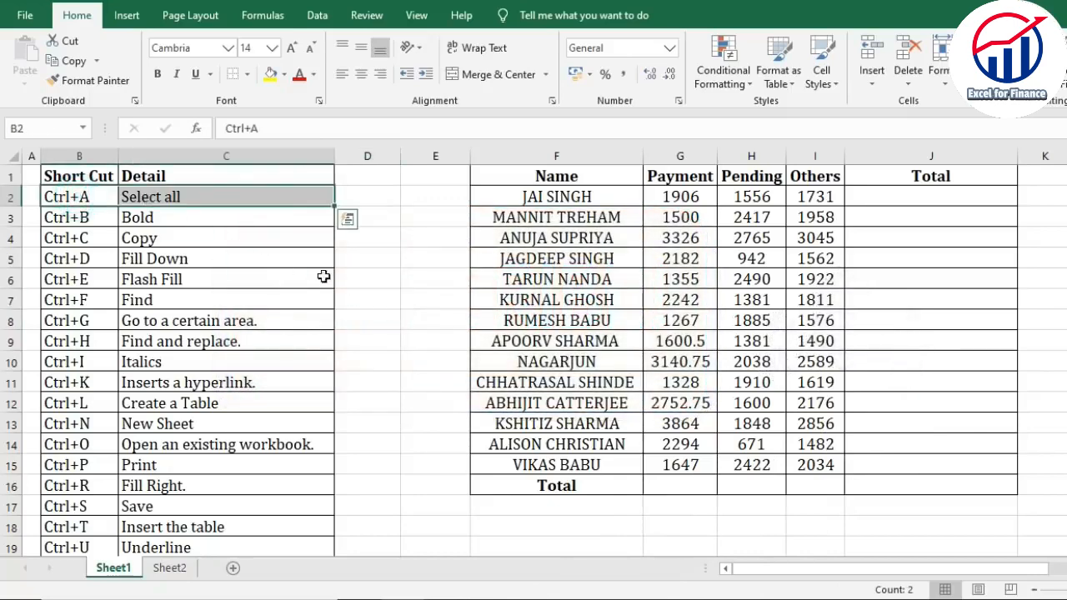
{"action": "left_click", "coordinate": [357, 283]}
{"action": "scroll", "coordinate": [384, 312], "scroll_direction": "down", "scroll_amount": 4}
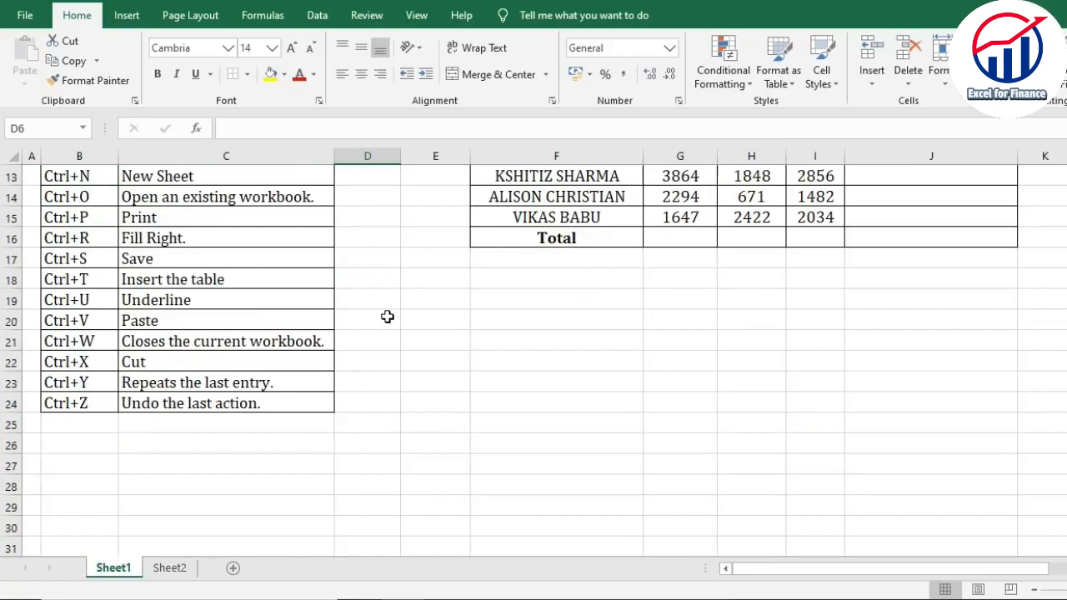
{"action": "left_click", "coordinate": [548, 325]}
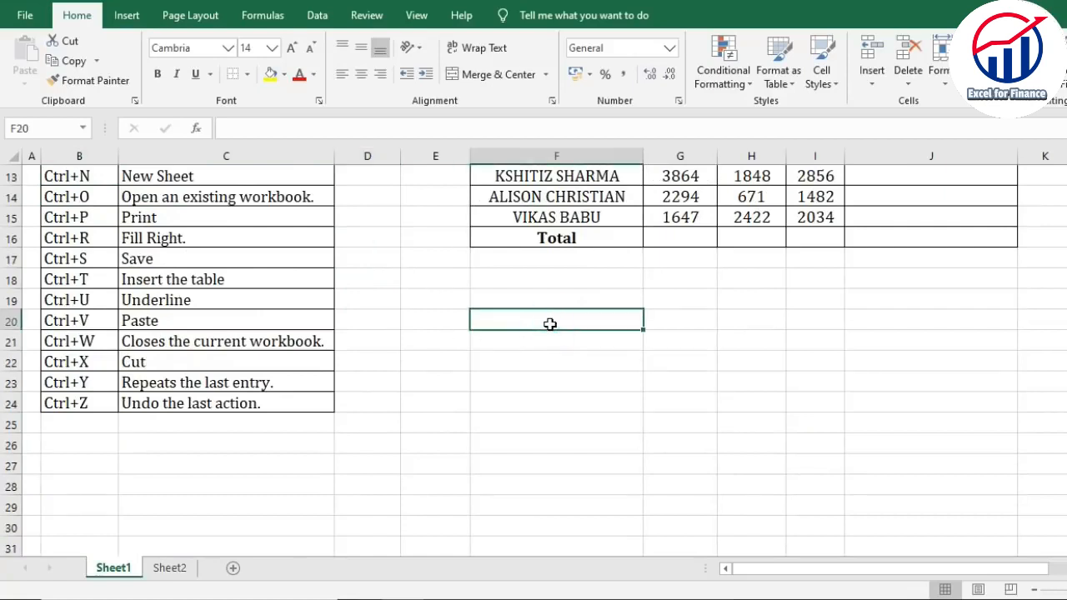
{"action": "key", "text": "ctrl+a"}
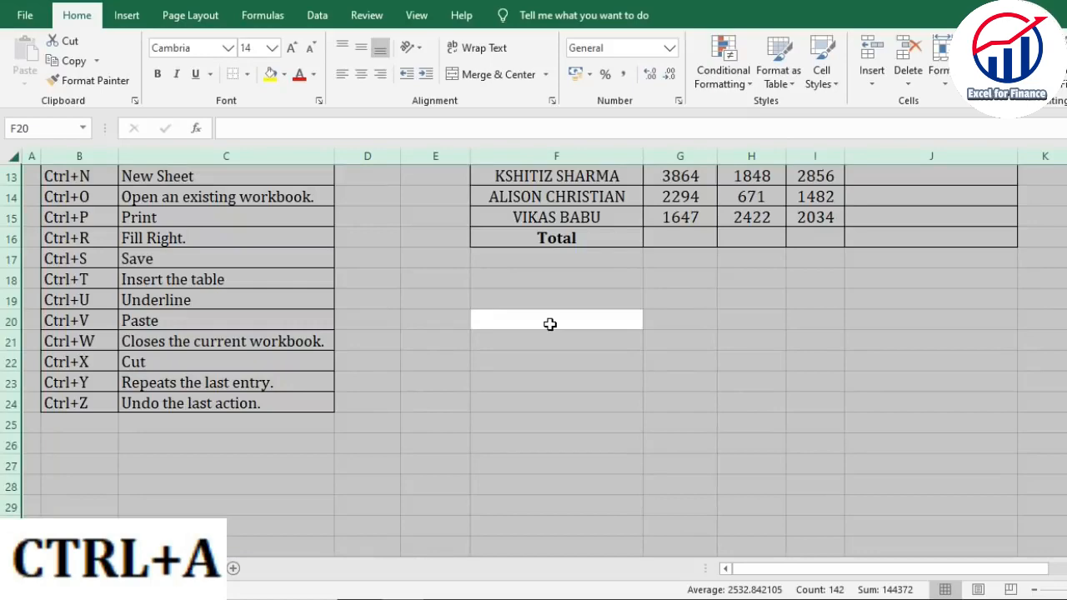
{"action": "left_click", "coordinate": [534, 358]}
{"action": "key", "text": "ctrl+a"}
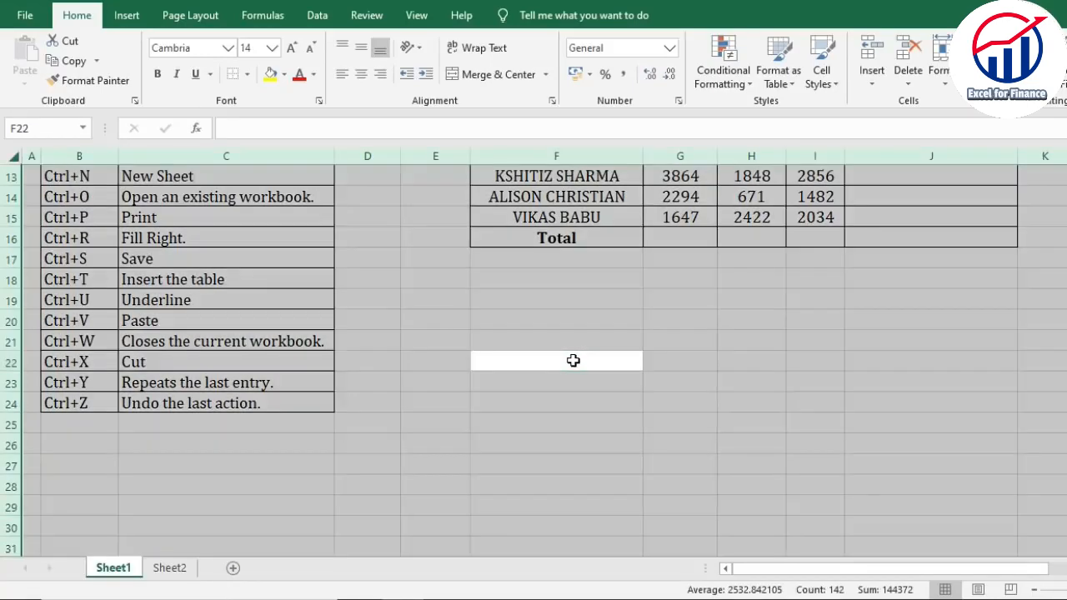
{"action": "scroll", "coordinate": [551, 320], "scroll_direction": "up", "scroll_amount": 4}
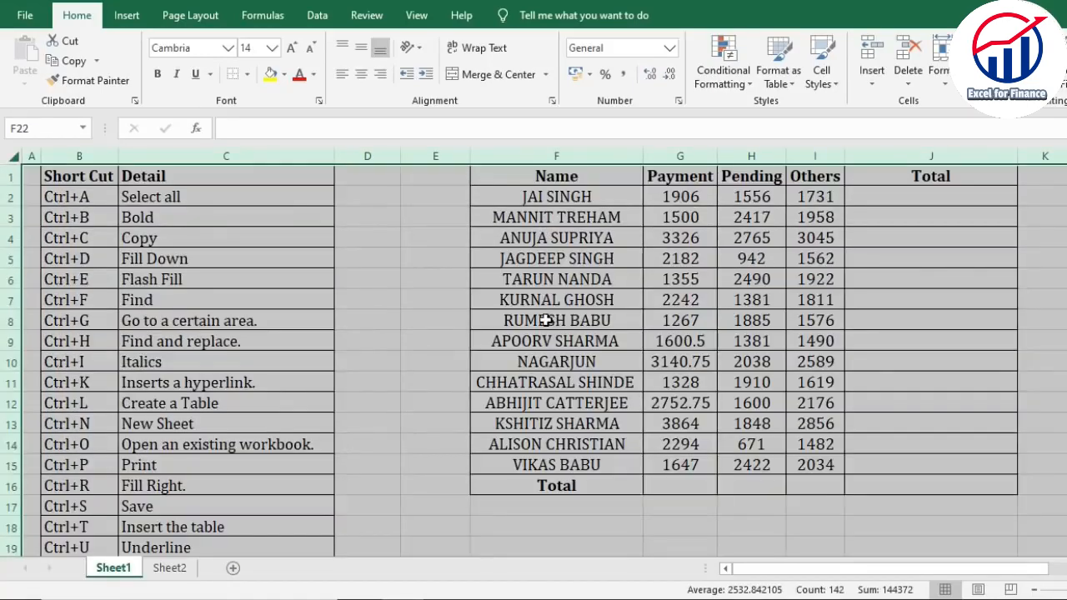
{"action": "left_click", "coordinate": [460, 338]}
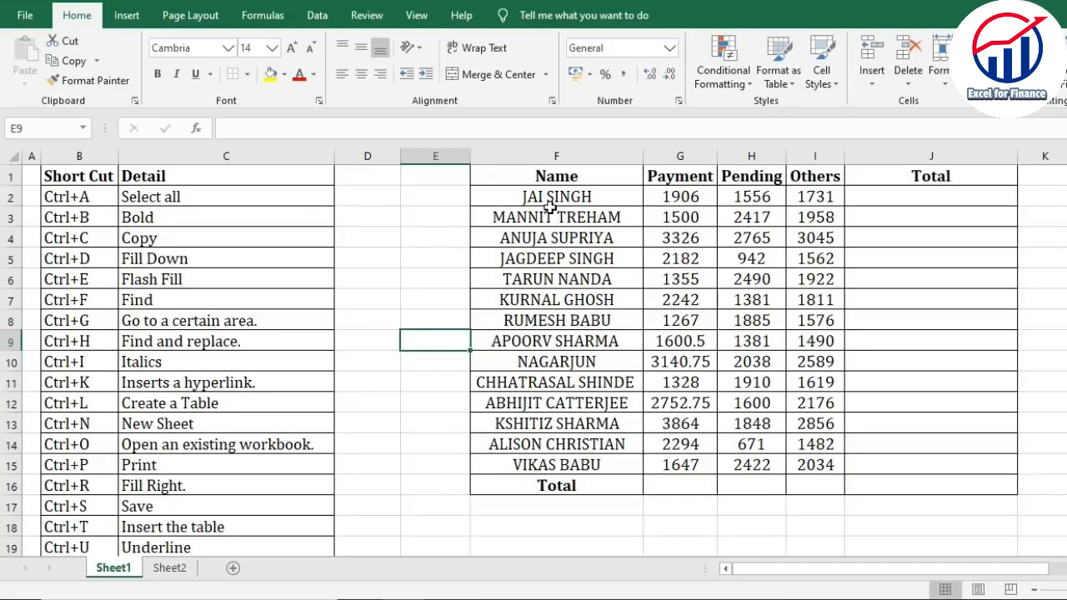
Step: Select the whole payment table from a cell in its Payment column, and clear the selection
{"action": "left_click", "coordinate": [550, 208]}
{"action": "left_click", "coordinate": [603, 320]}
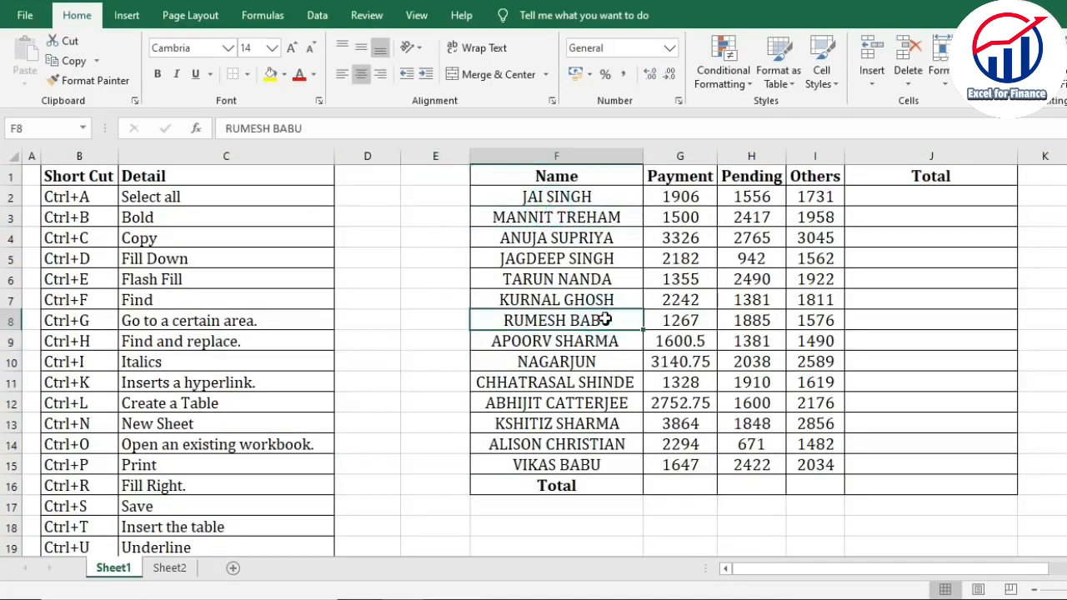
{"action": "left_click", "coordinate": [685, 322]}
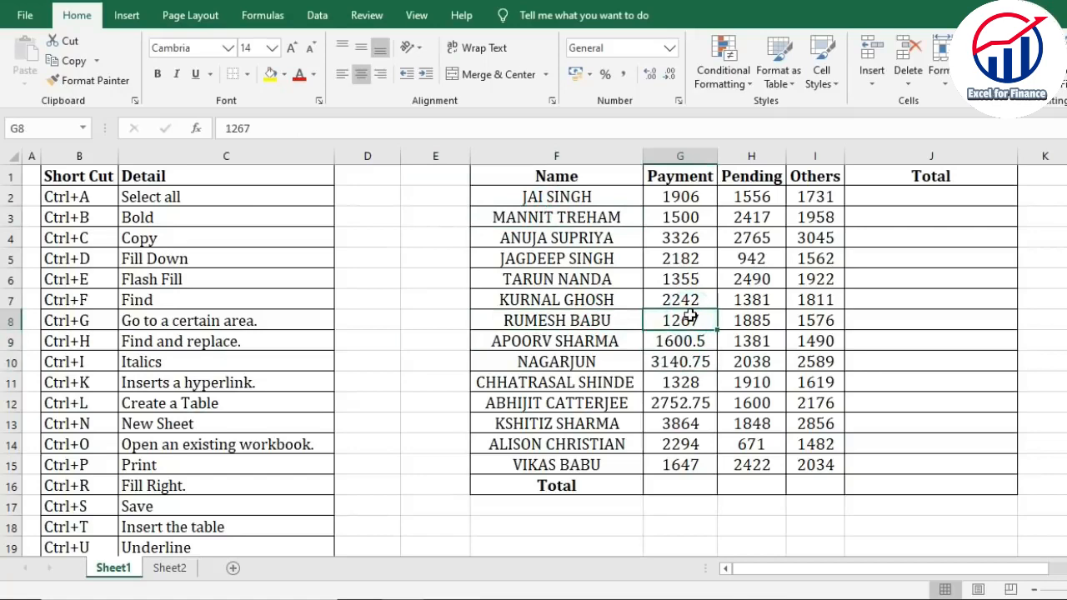
{"action": "key", "text": "ctrl+a"}
{"action": "left_click", "coordinate": [634, 316]}
{"action": "left_click", "coordinate": [554, 262]}
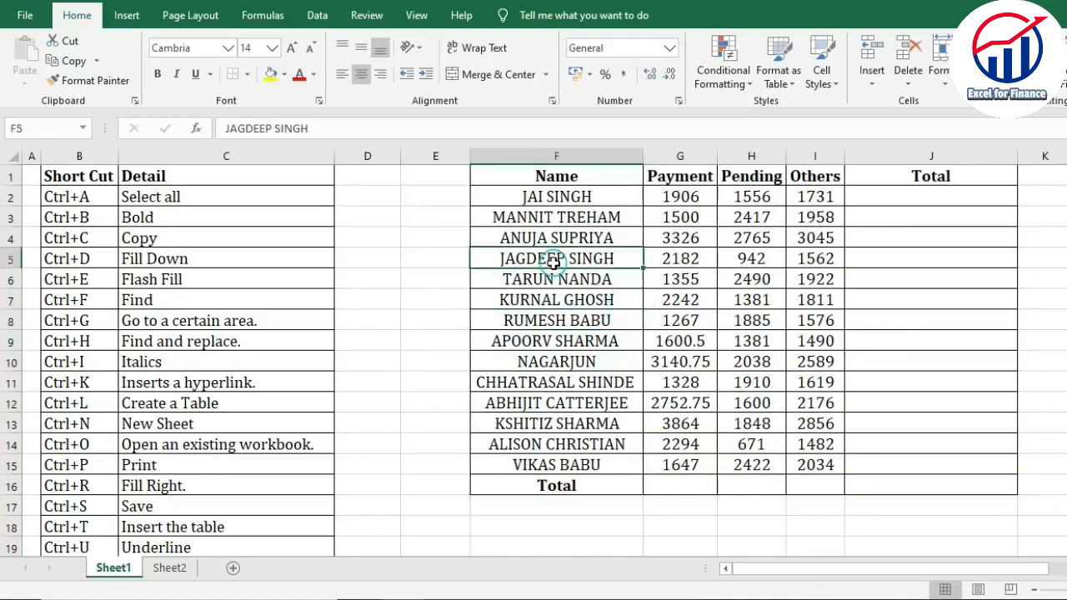
Step: Apply bold to the names in F2:F15 and remove the bold again
{"action": "left_click", "coordinate": [72, 225]}
{"action": "left_click", "coordinate": [149, 218]}
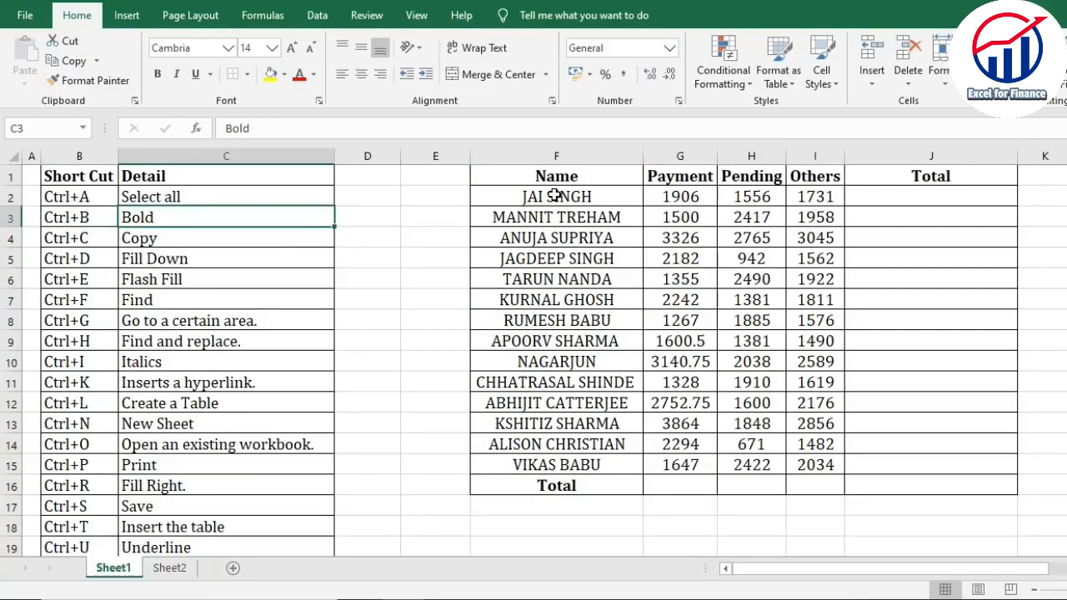
{"action": "left_click_drag", "start_coordinate": [555, 195], "coordinate": [574, 460]}
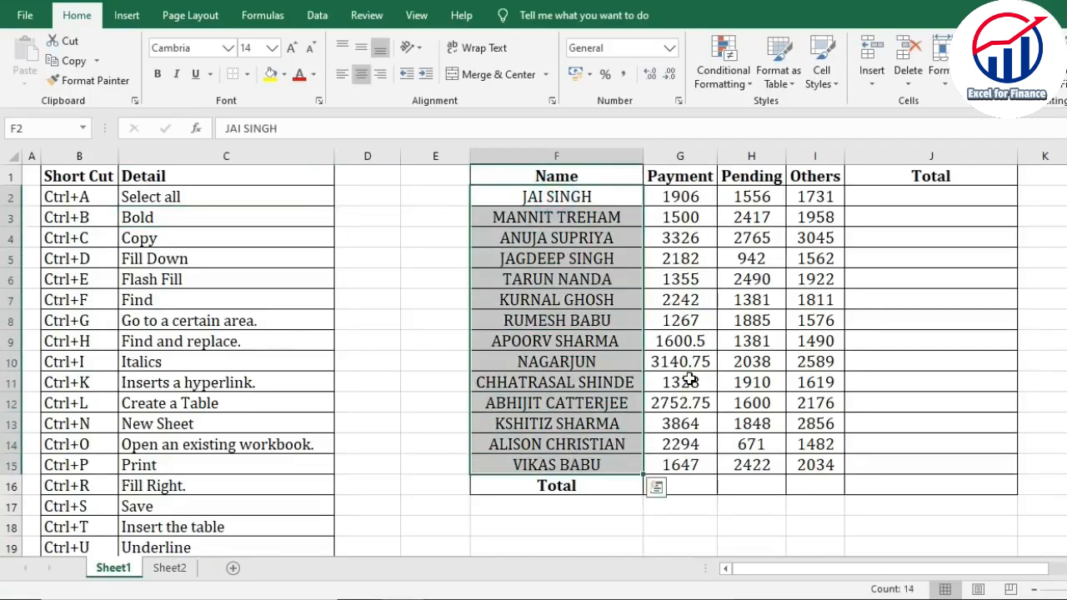
{"action": "key", "text": "ctrl+b"}
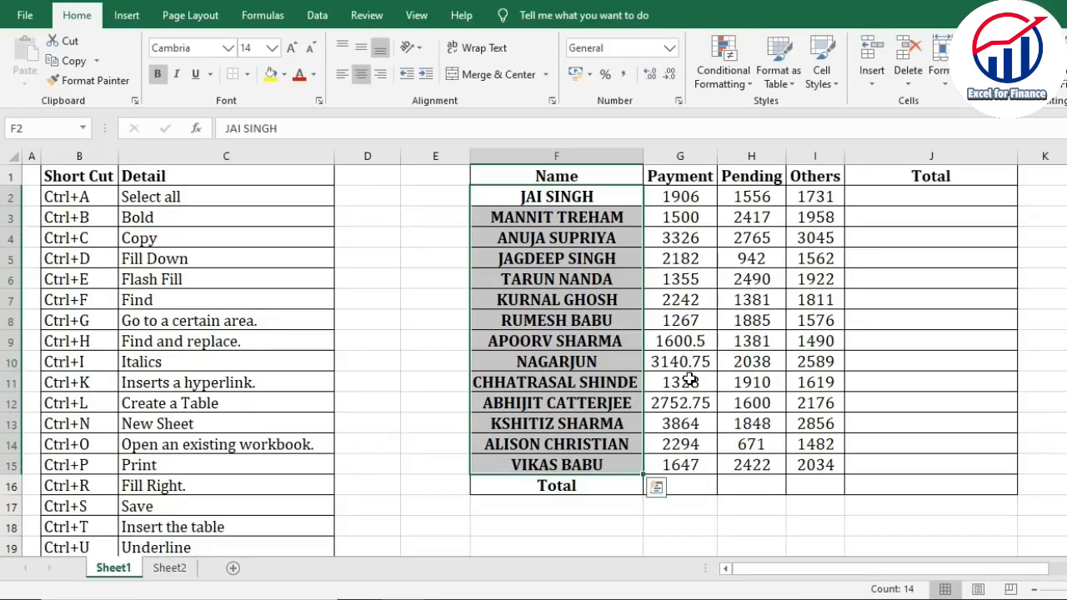
{"action": "key", "text": "ctrl+b"}
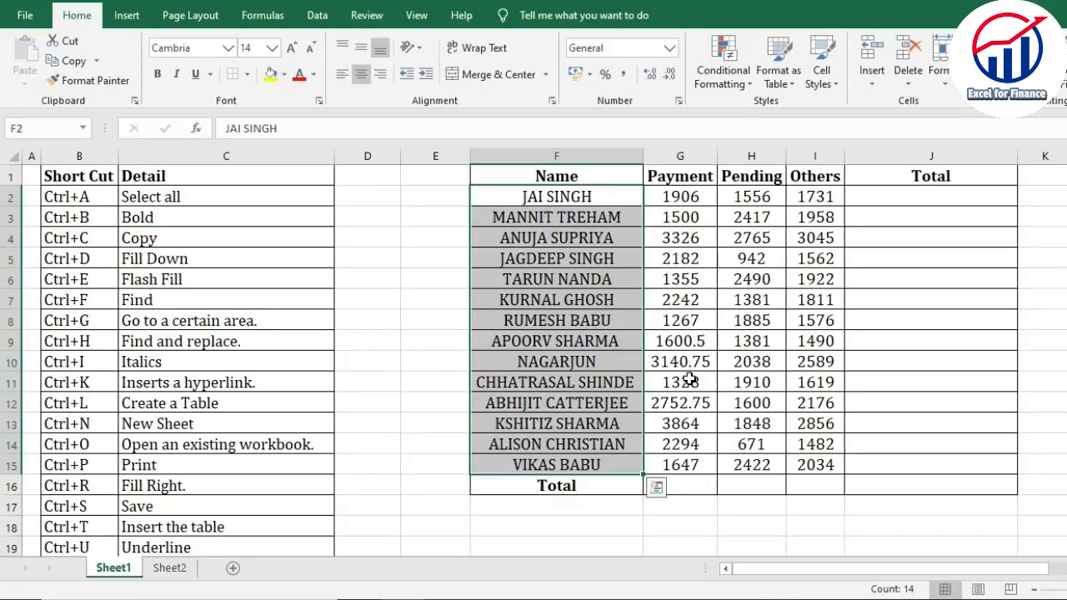
{"action": "left_click", "coordinate": [481, 305]}
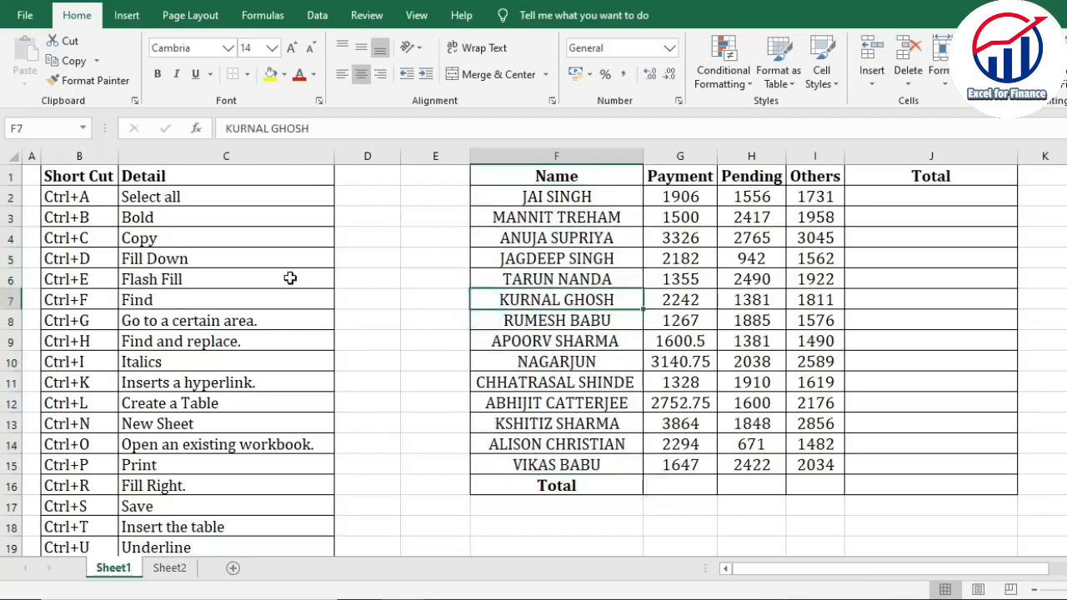
Step: Copy the names in F2:F15 and paste them below the table starting at cell F24
{"action": "left_click_drag", "start_coordinate": [78, 240], "coordinate": [143, 241]}
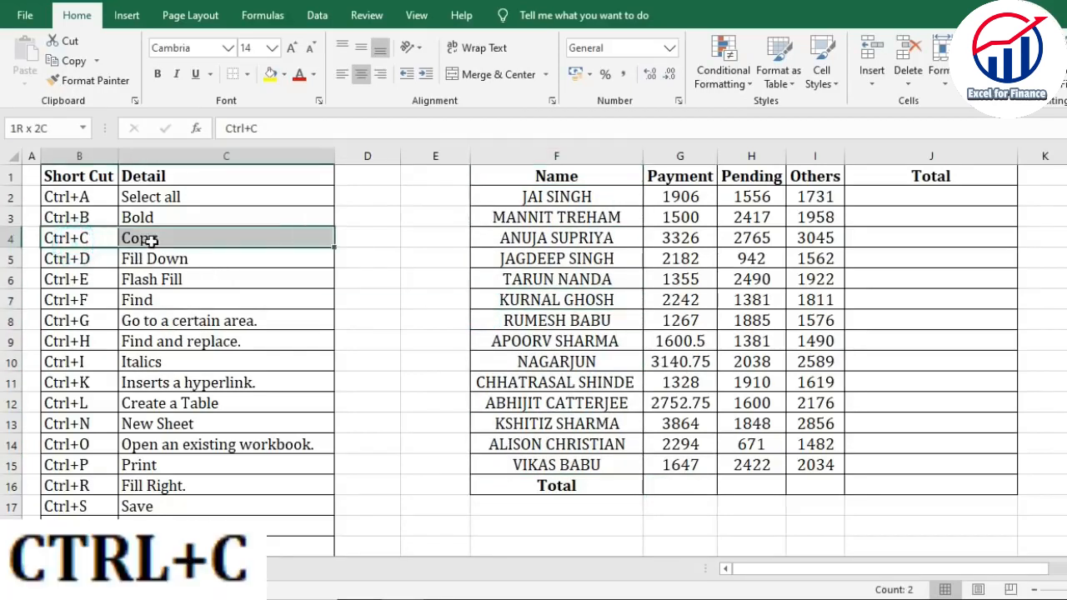
{"action": "left_click", "coordinate": [427, 281]}
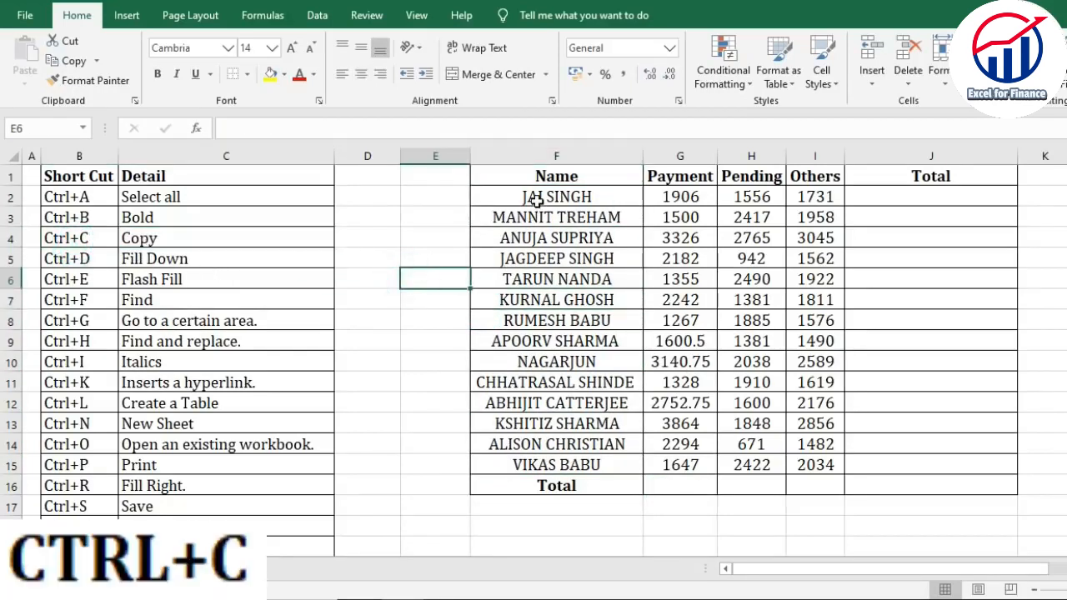
{"action": "left_click_drag", "start_coordinate": [534, 197], "coordinate": [557, 454]}
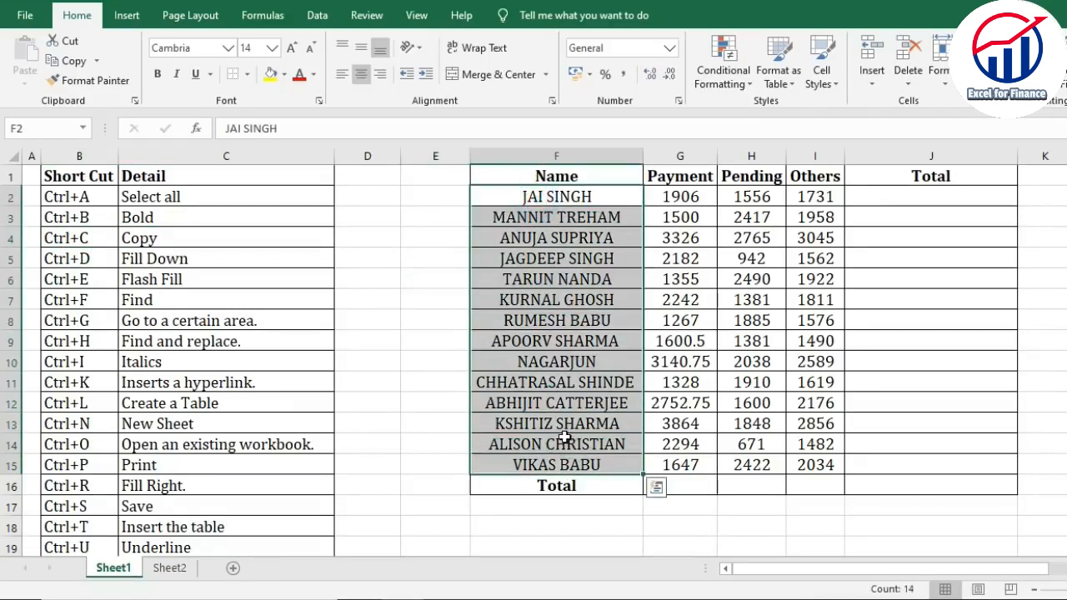
{"action": "key", "text": "ctrl+c"}
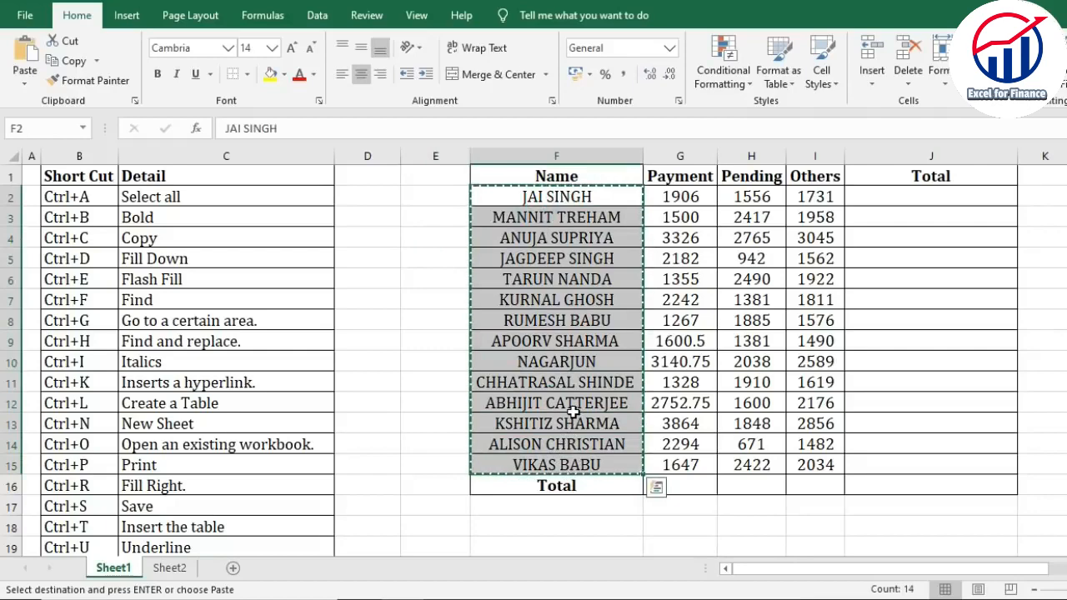
{"action": "scroll", "coordinate": [573, 411], "scroll_direction": "down", "scroll_amount": 5}
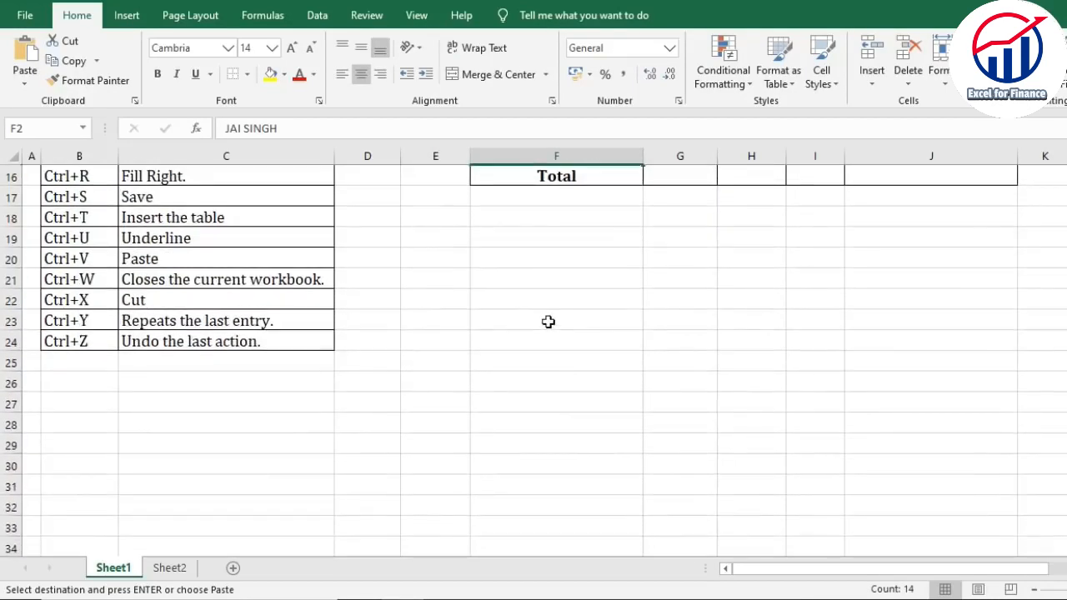
{"action": "left_click", "coordinate": [547, 321]}
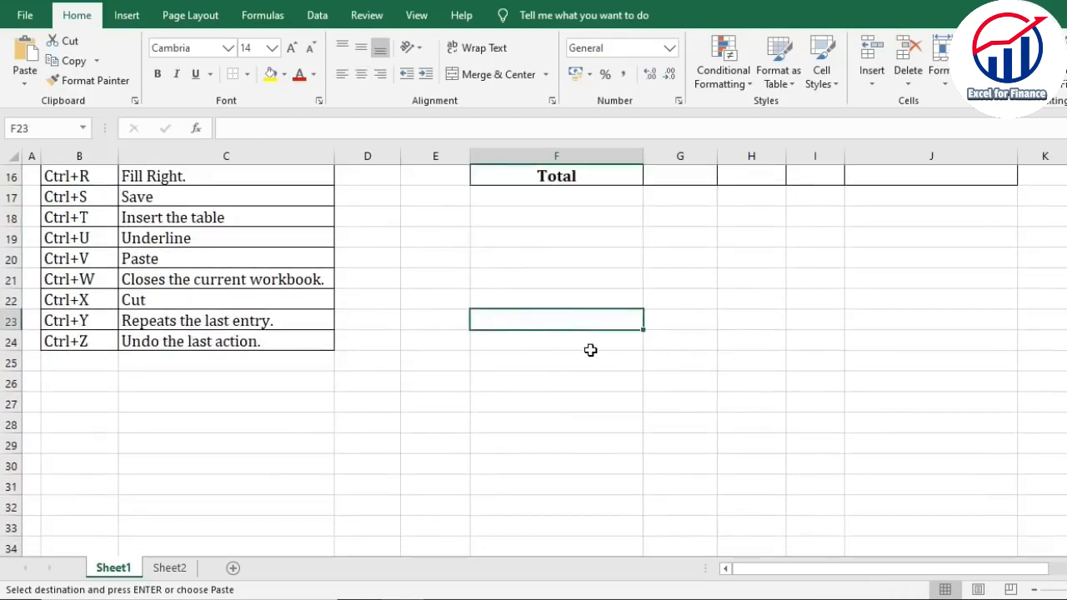
{"action": "left_click", "coordinate": [583, 345]}
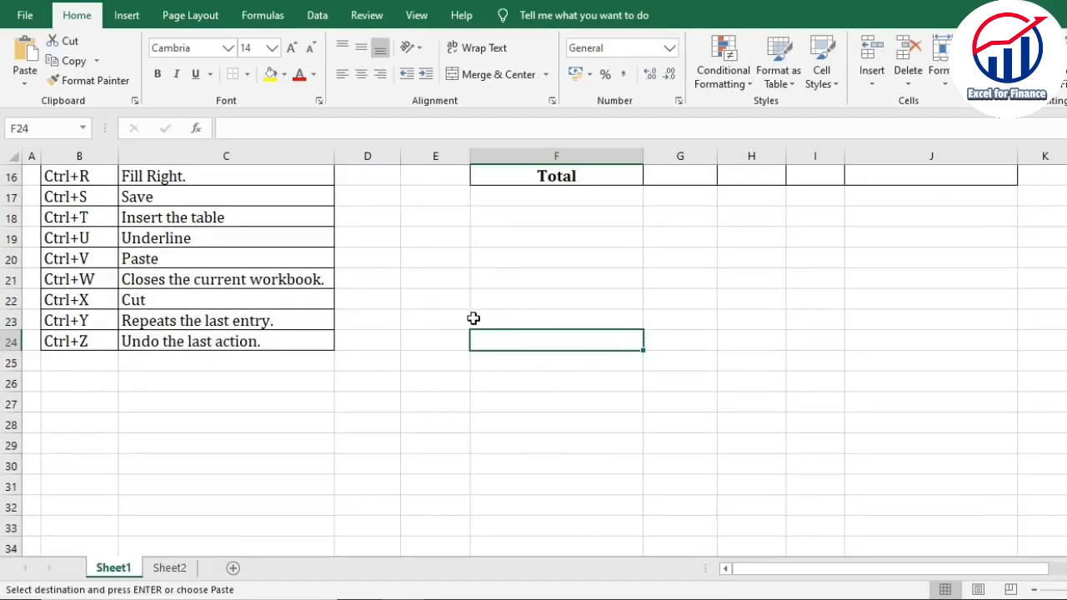
{"action": "key", "text": "ctrl+v"}
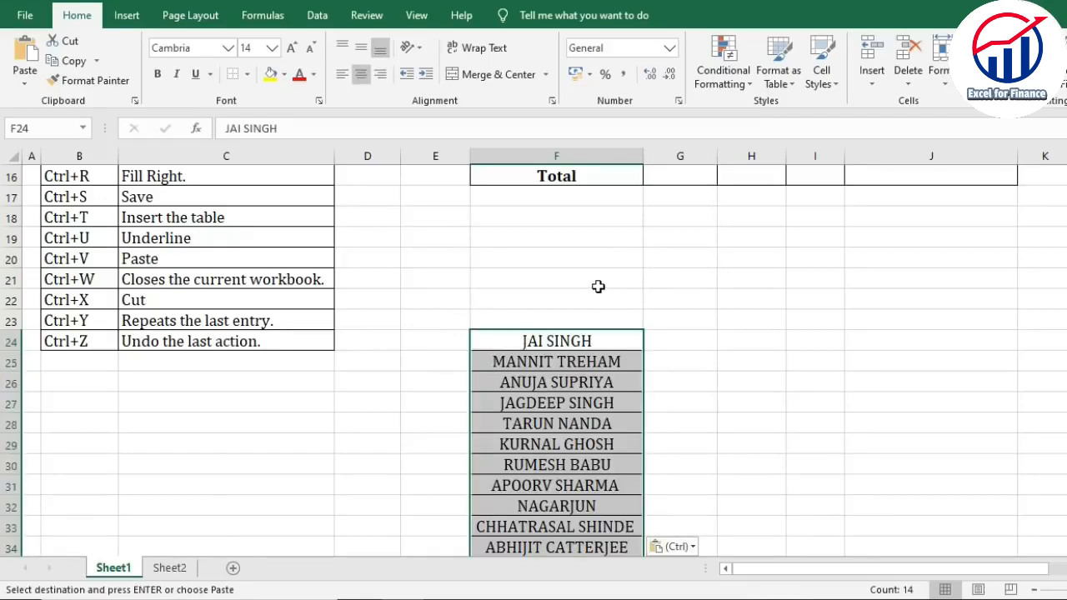
{"action": "scroll", "coordinate": [612, 307], "scroll_direction": "down", "scroll_amount": 1}
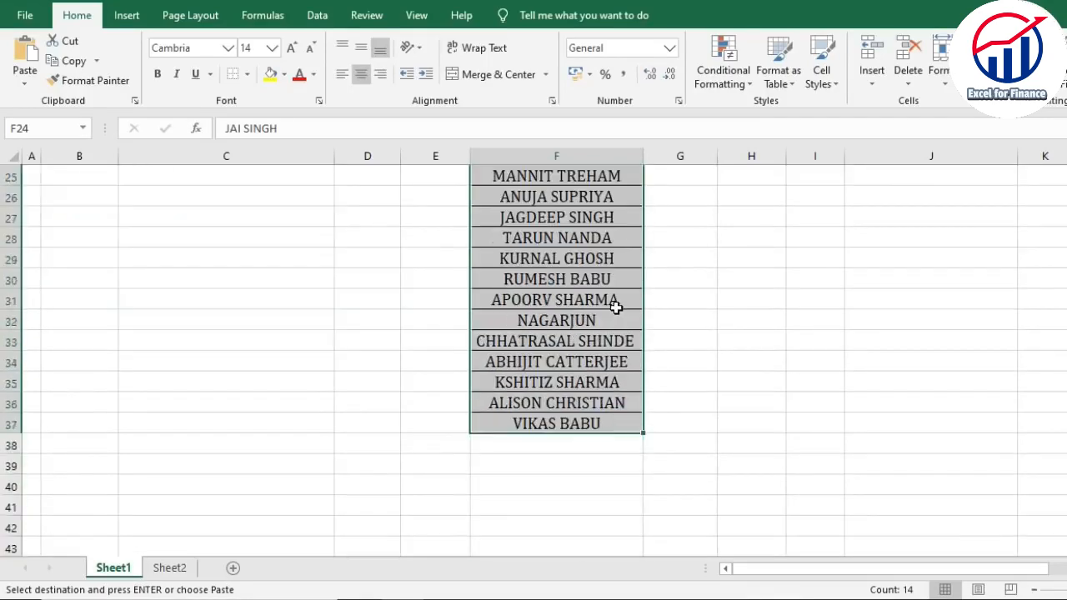
{"action": "left_click", "coordinate": [667, 338]}
Step: Enter =SUM(G2:I2) in cell J2 to total the first person's Payment, Pending and Others amounts
{"action": "scroll", "coordinate": [671, 338], "scroll_direction": "up", "scroll_amount": 6}
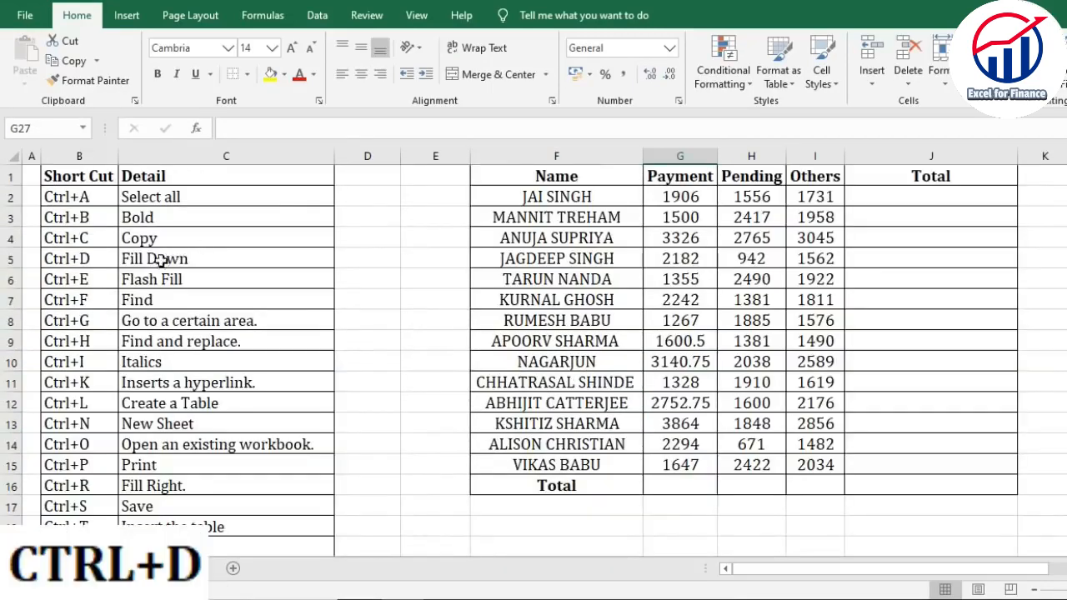
{"action": "left_click", "coordinate": [87, 263]}
{"action": "left_click", "coordinate": [184, 258]}
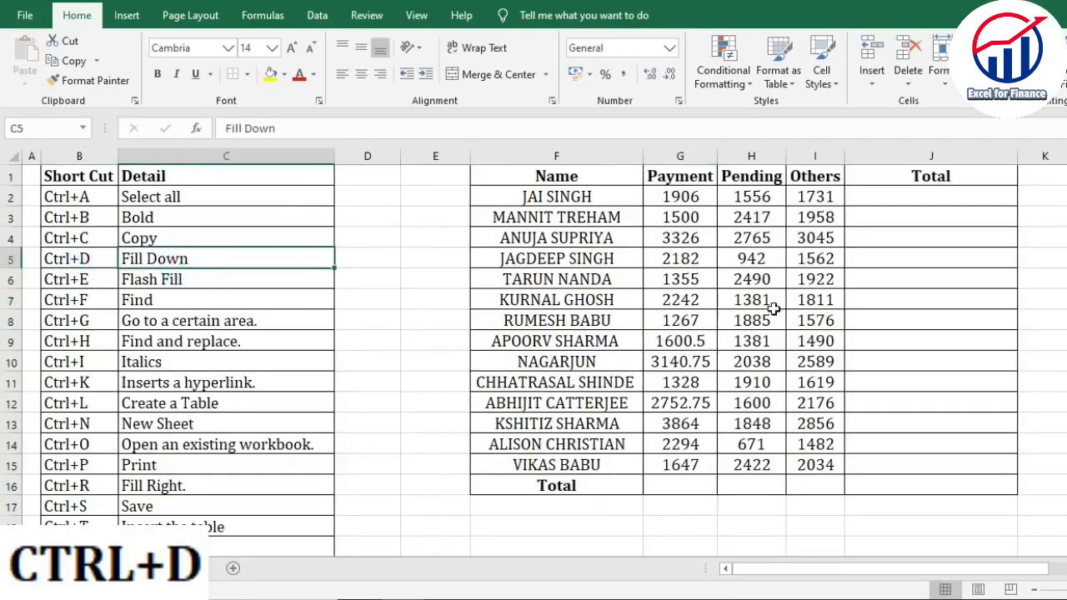
{"action": "left_click", "coordinate": [890, 205]}
{"action": "type", "text": "="}
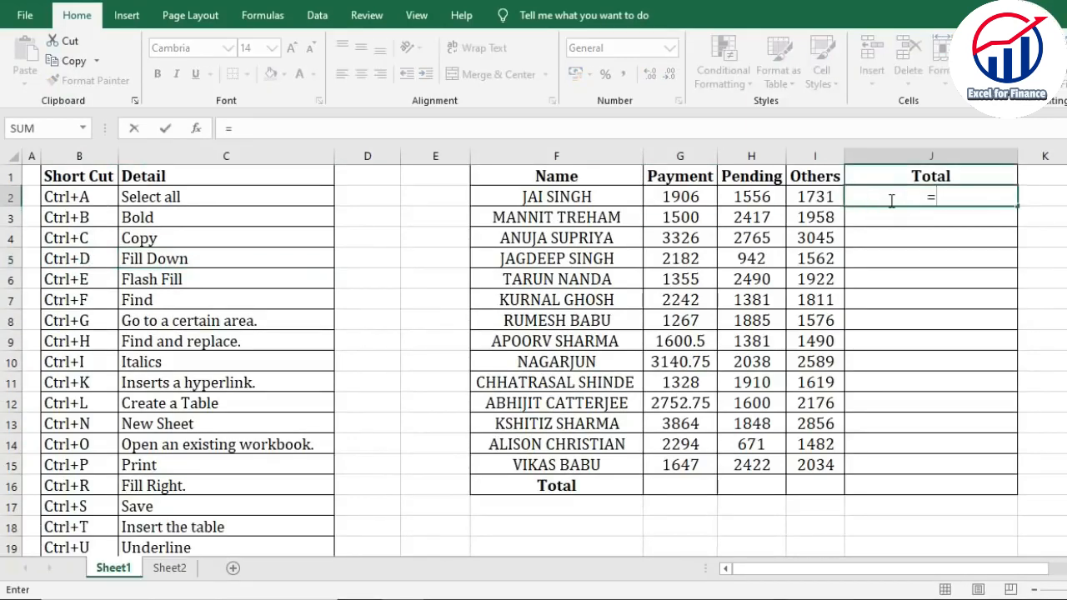
{"action": "type", "text": "sum("}
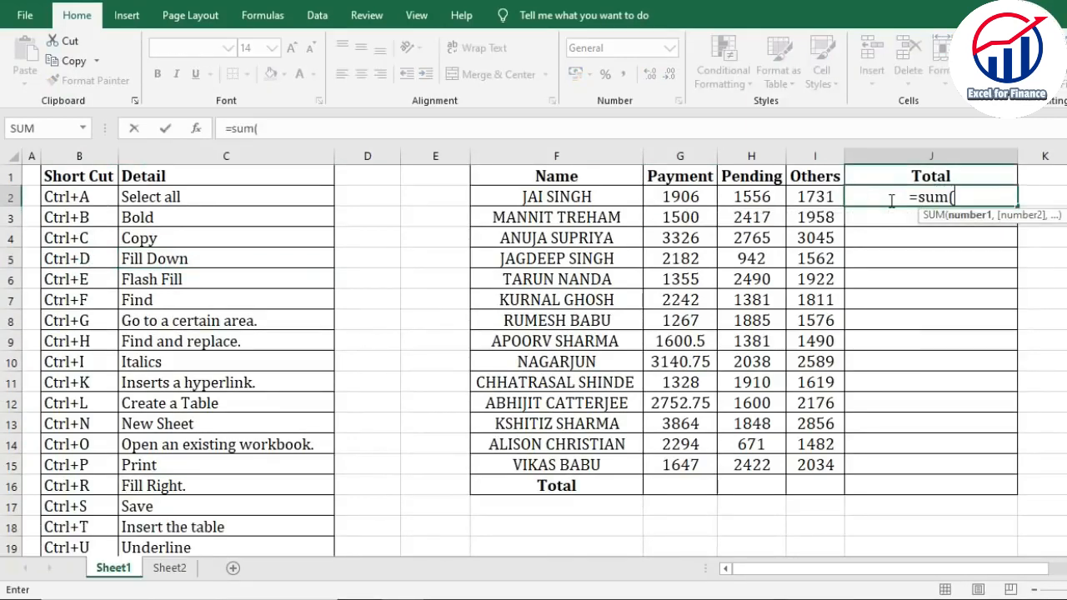
{"action": "left_click_drag", "start_coordinate": [673, 199], "coordinate": [817, 195]}
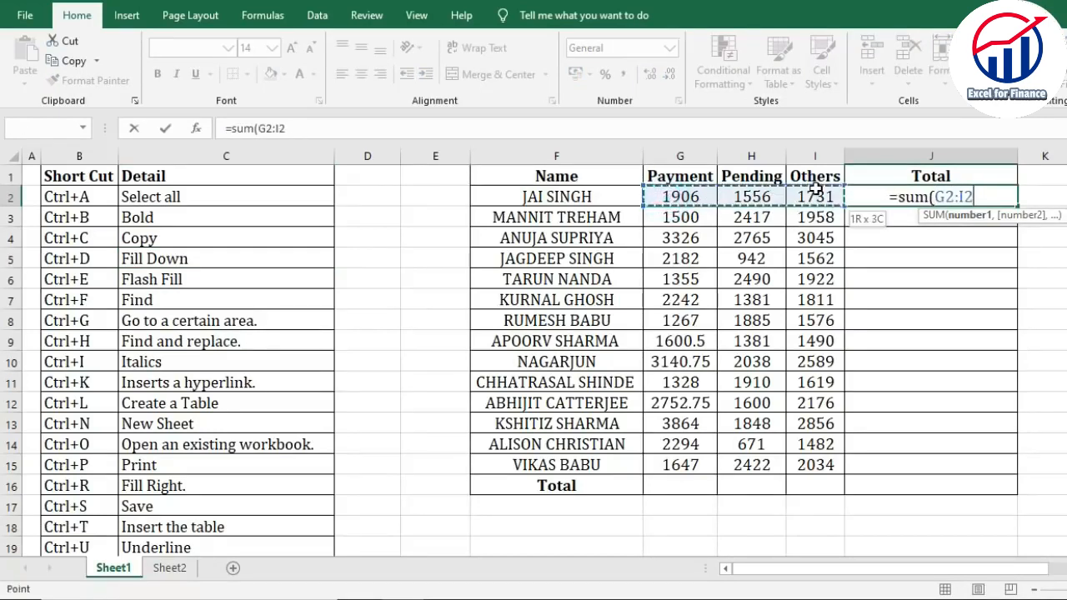
{"action": "key", "text": "Return"}
{"action": "key", "text": "Up"}
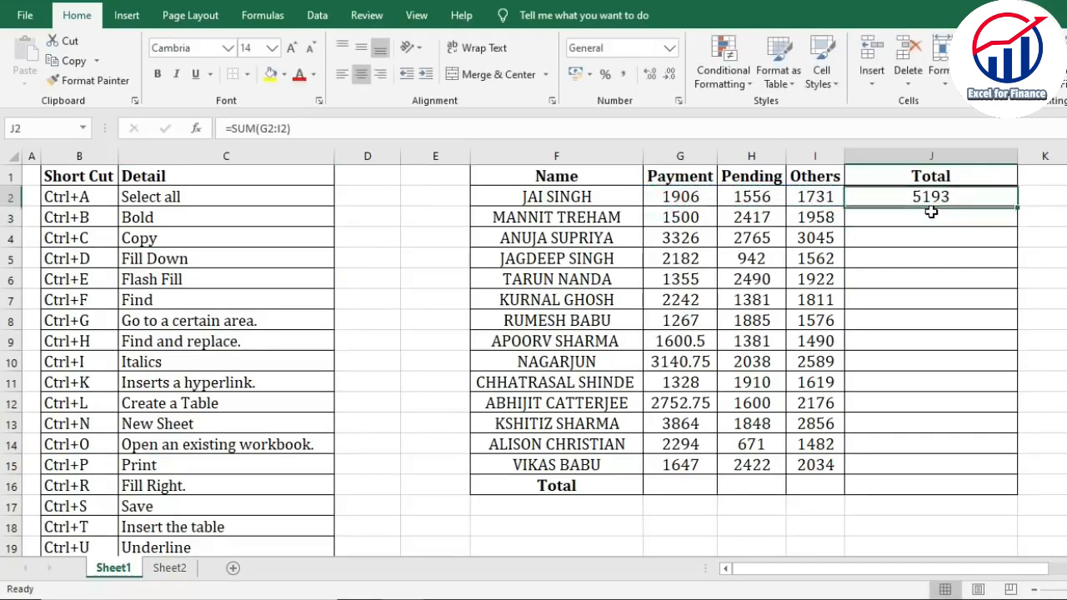
Step: Fill the total formula from J2 down through cells J3 to J6, one cell at a time
{"action": "key", "text": "Down"}
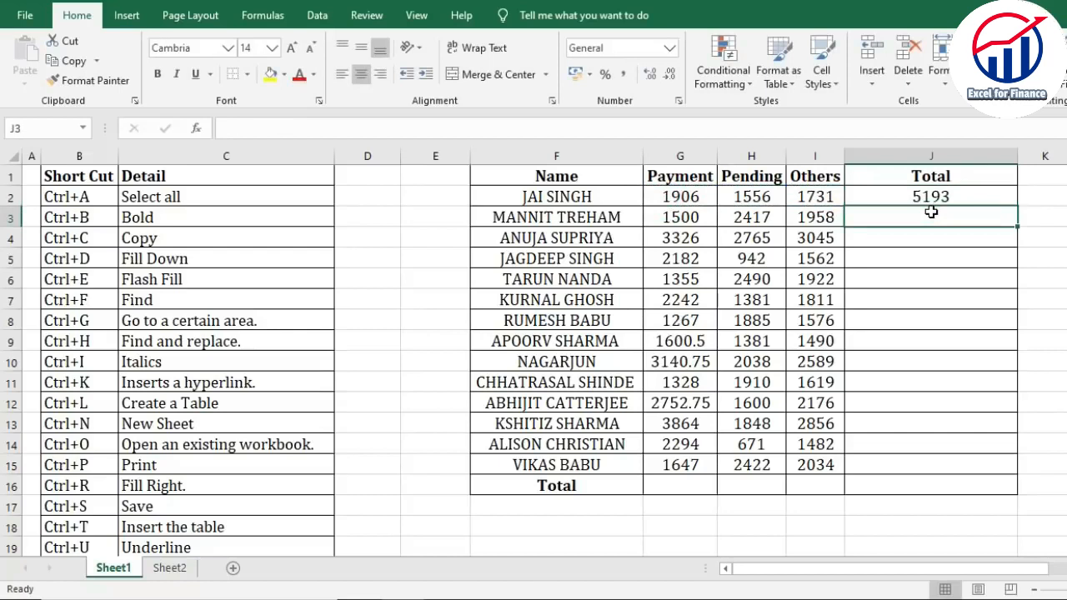
{"action": "key", "text": "ctrl+d"}
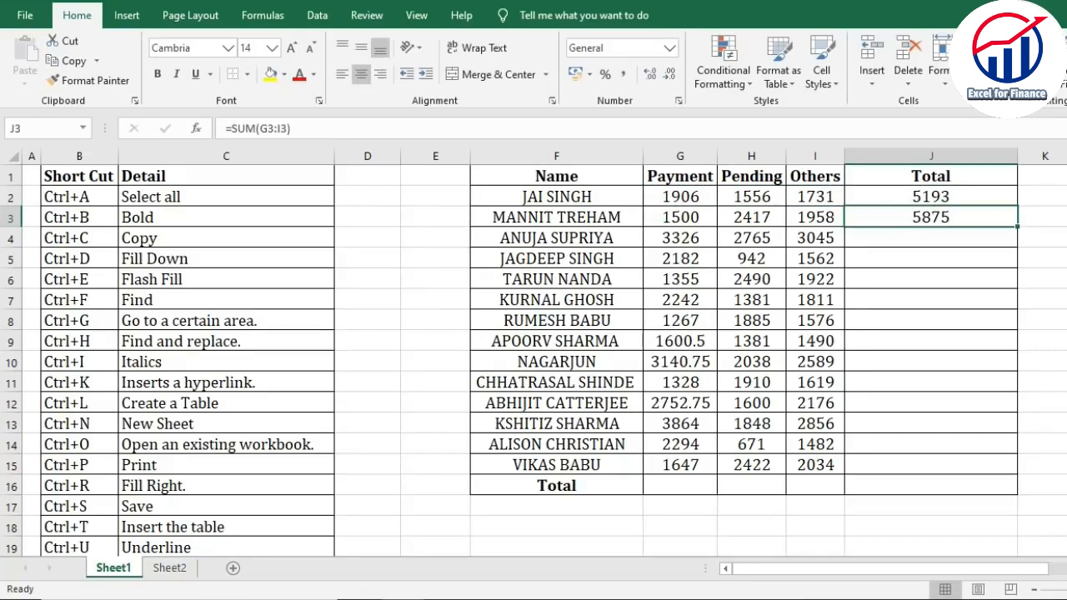
{"action": "key", "text": "Down"}
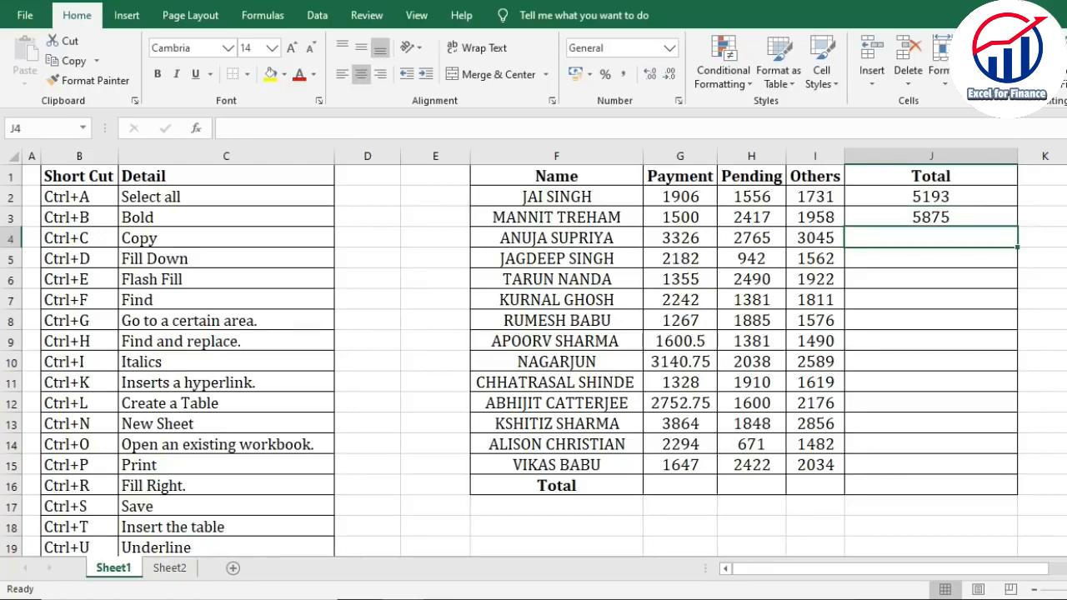
{"action": "key", "text": "ctrl+d"}
{"action": "key", "text": "Down"}
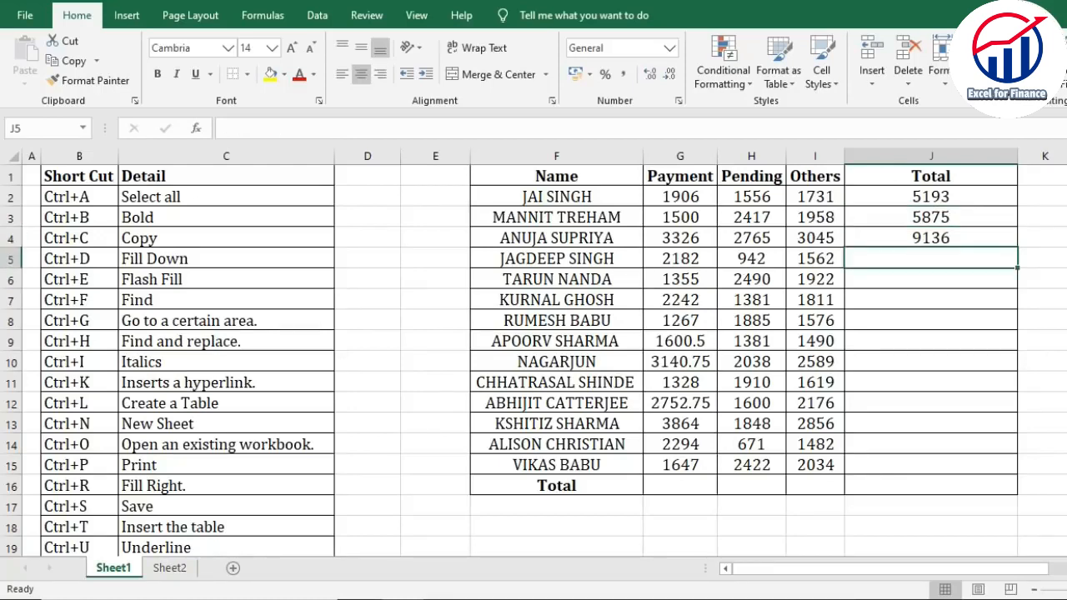
{"action": "key", "text": "ctrl+d"}
{"action": "key", "text": "Down"}
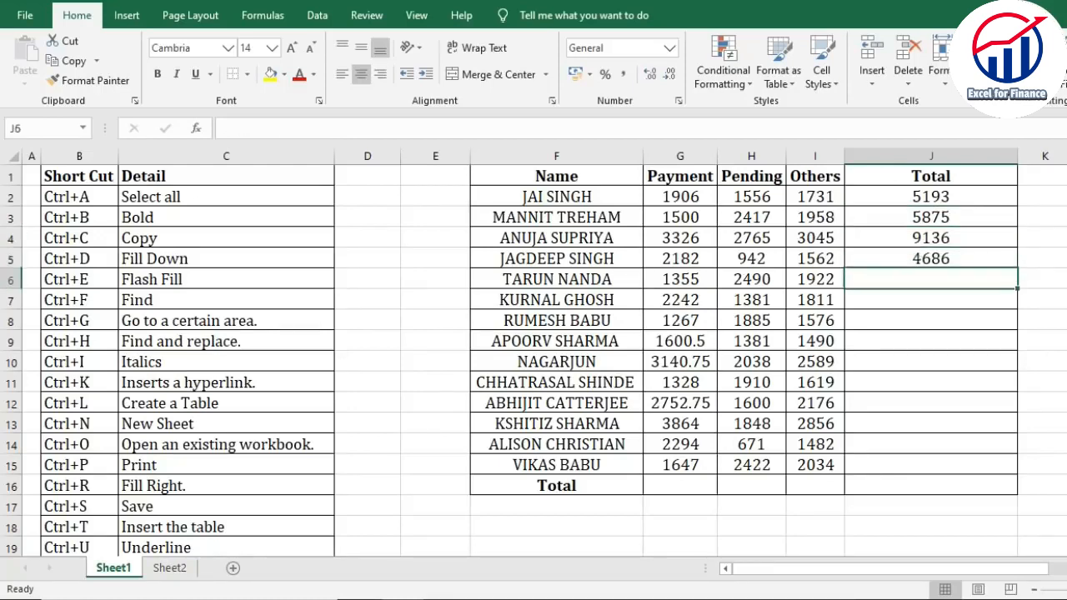
{"action": "key", "text": "ctrl+d"}
{"action": "key", "text": "Down"}
{"action": "key", "text": "Down"}
{"action": "key", "text": "Down"}
{"action": "key", "text": "Down"}
{"action": "key", "text": "Down"}
{"action": "key", "text": "Down"}
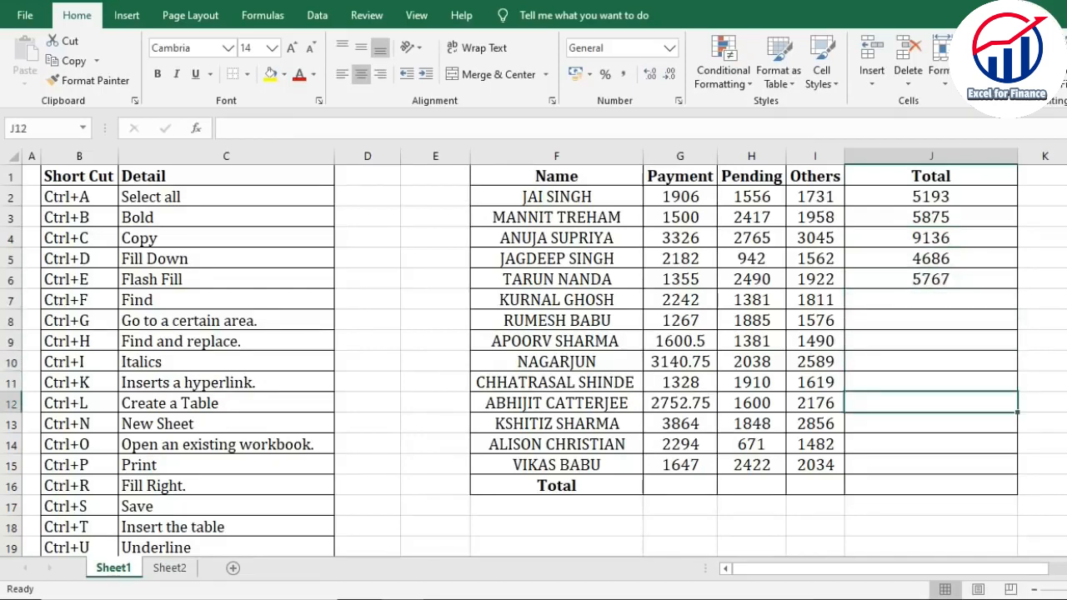
{"action": "key", "text": "Up"}
{"action": "key", "text": "Up"}
{"action": "key", "text": "Up"}
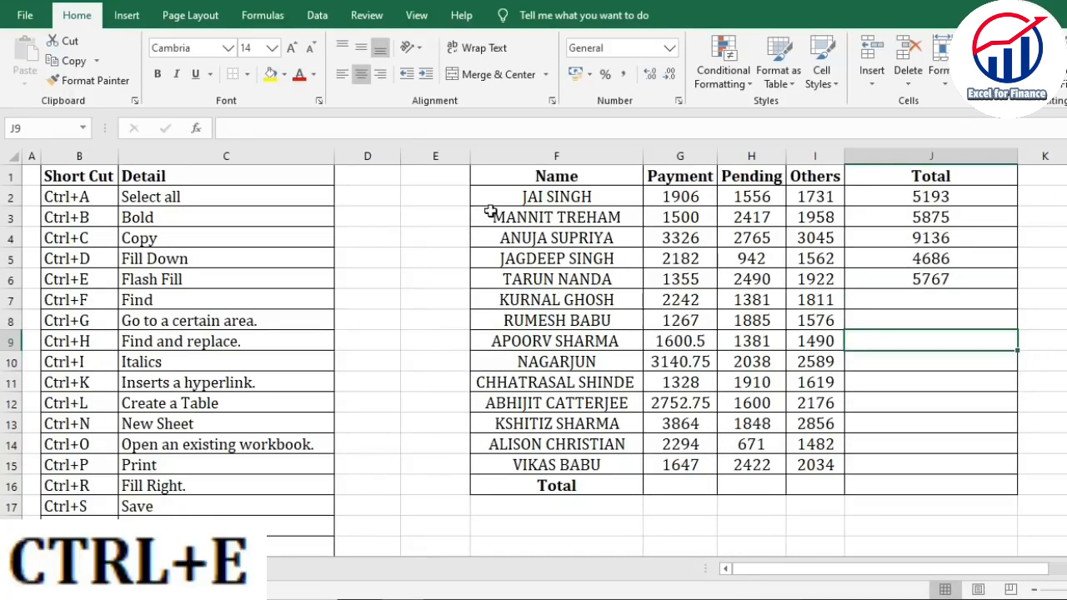
{"action": "left_click", "coordinate": [63, 281]}
{"action": "left_click", "coordinate": [156, 283]}
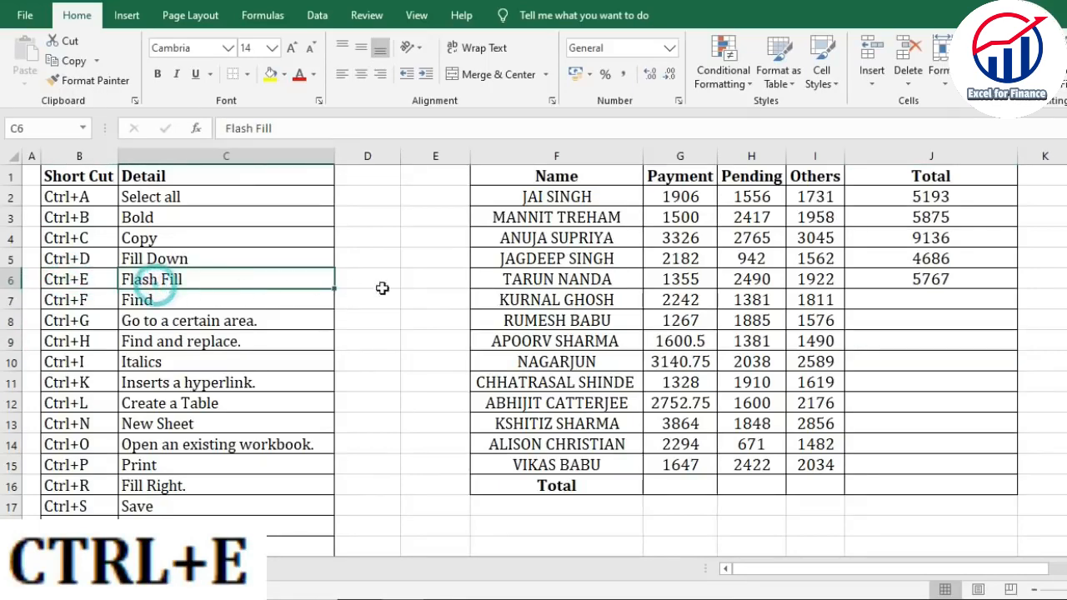
{"action": "left_click", "coordinate": [95, 281]}
{"action": "left_click", "coordinate": [148, 281]}
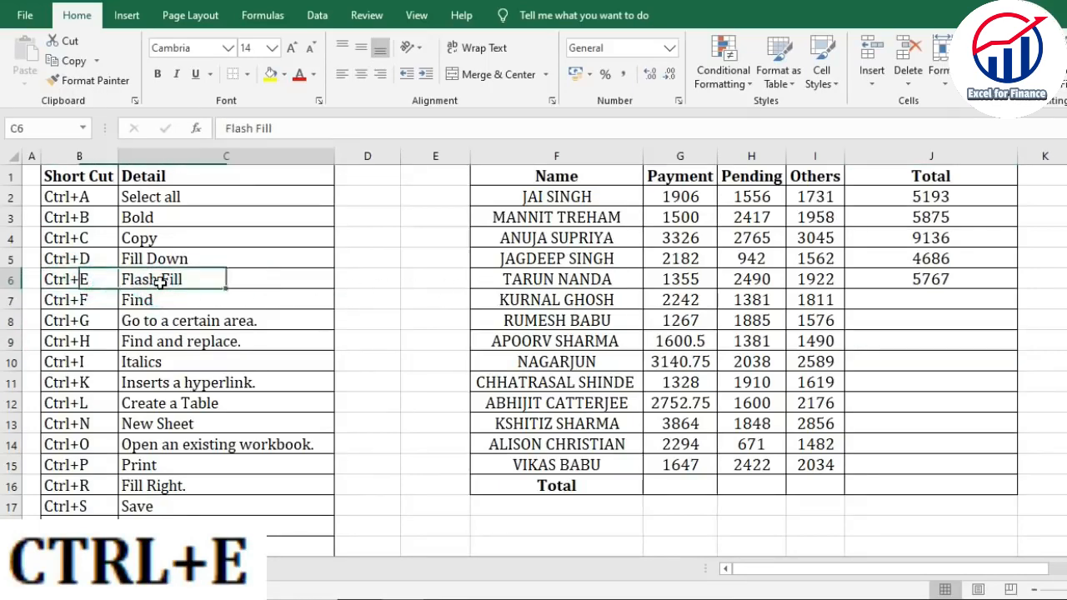
Step: Enter the first person's given name in G24 in proper case and Flash Fill the remaining given names down to G37
{"action": "scroll", "coordinate": [475, 324], "scroll_direction": "down", "scroll_amount": 6}
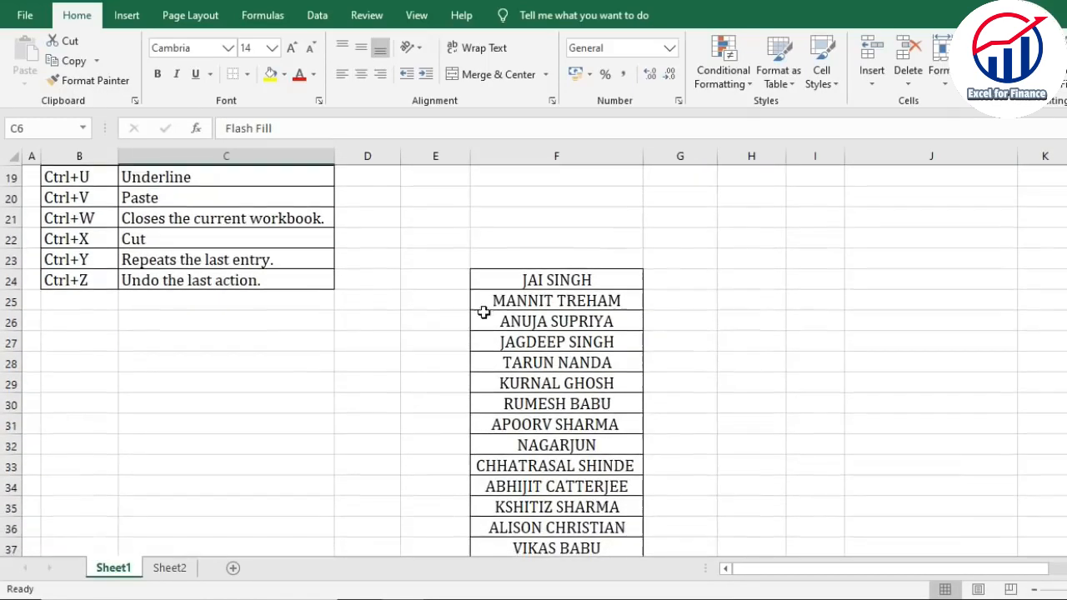
{"action": "left_click", "coordinate": [678, 281]}
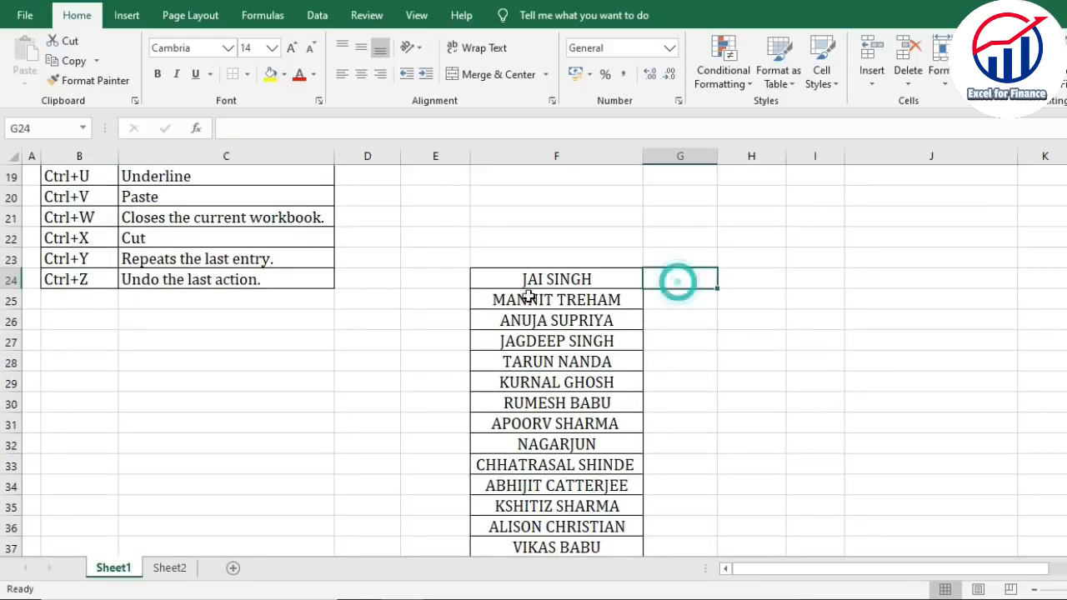
{"action": "left_click", "coordinate": [670, 305]}
{"action": "left_click", "coordinate": [678, 282]}
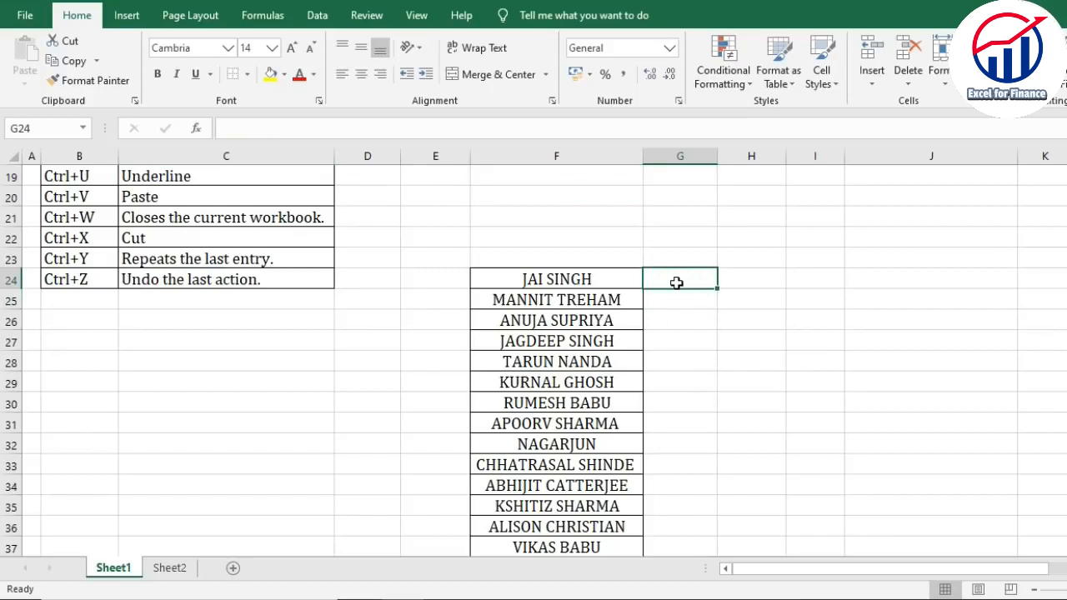
{"action": "type", "text": "Jai"}
{"action": "key", "text": "Return"}
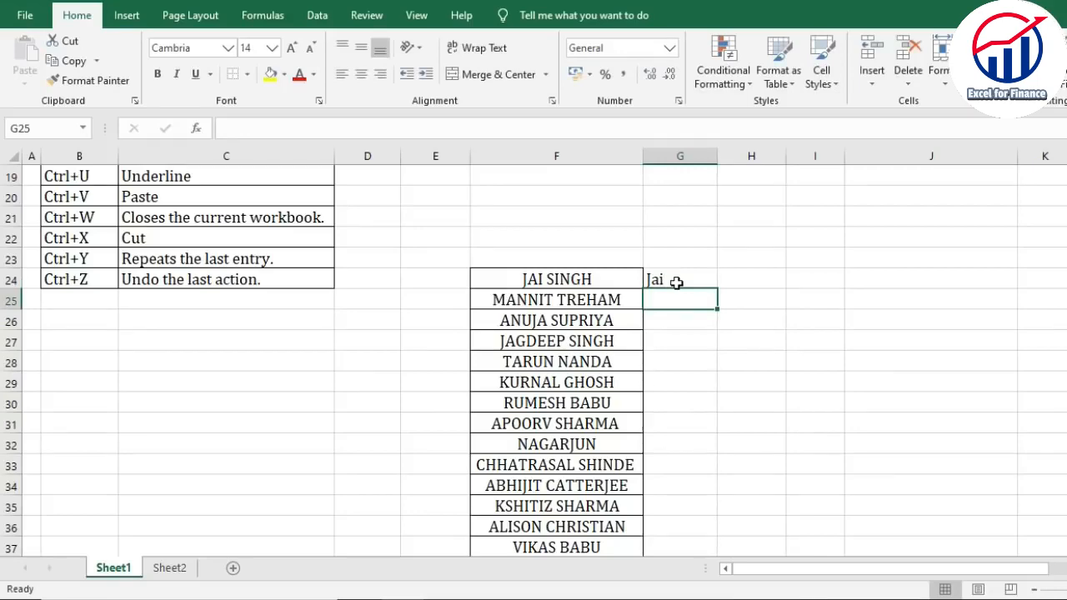
{"action": "key", "text": "ctrl+e"}
Step: Check the flash-filled given names in column G against the full names in F24:F37
{"action": "scroll", "coordinate": [686, 302], "scroll_direction": "down", "scroll_amount": 3}
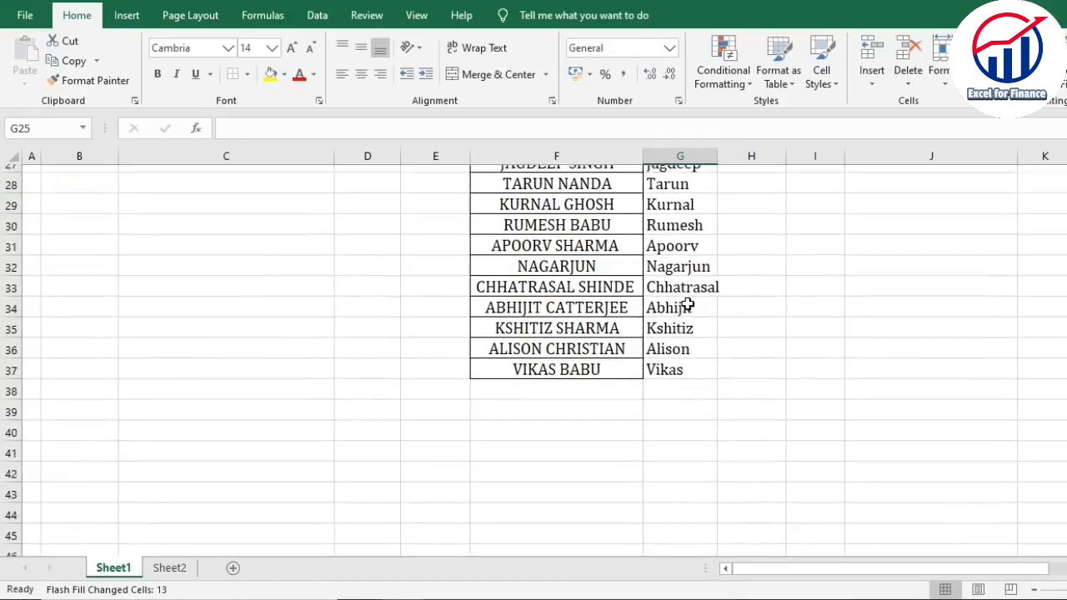
{"action": "scroll", "coordinate": [686, 303], "scroll_direction": "up", "scroll_amount": 3}
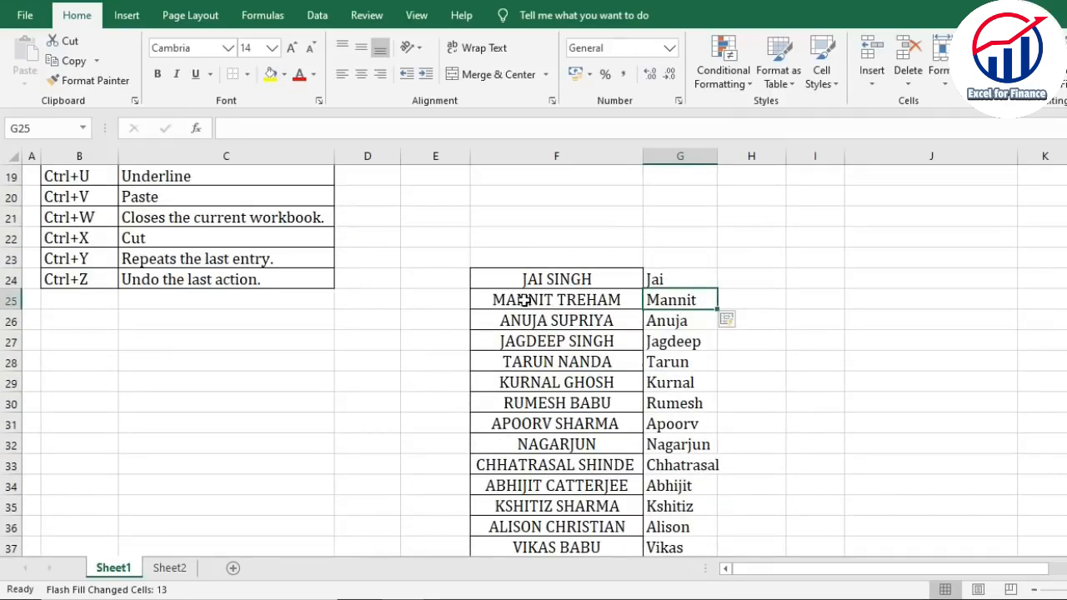
{"action": "scroll", "coordinate": [693, 311], "scroll_direction": "down", "scroll_amount": 2}
{"action": "scroll", "coordinate": [699, 342], "scroll_direction": "up", "scroll_amount": 2}
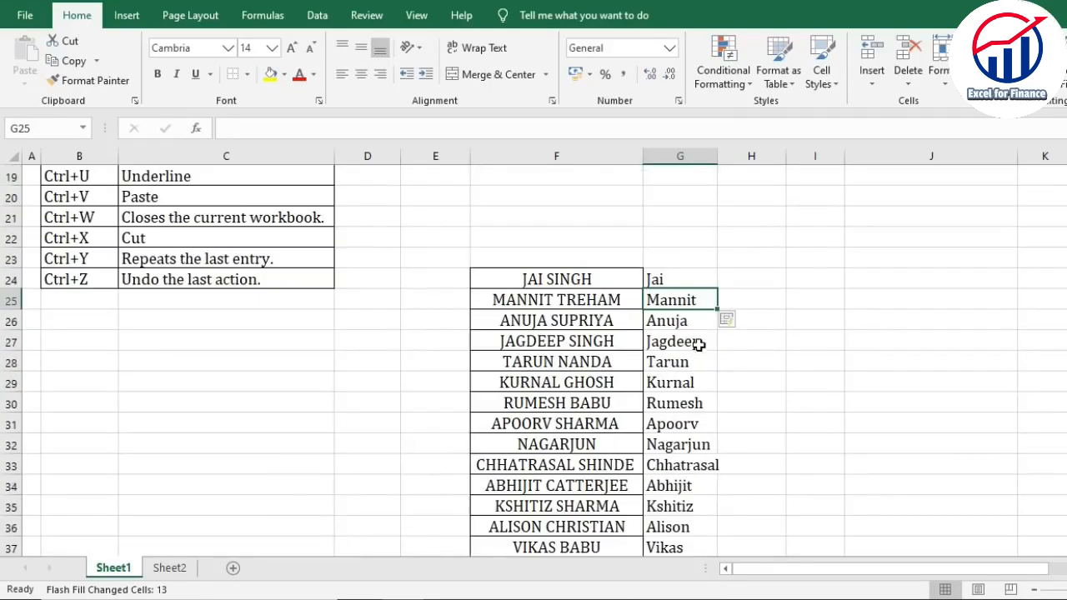
{"action": "left_click", "coordinate": [675, 280]}
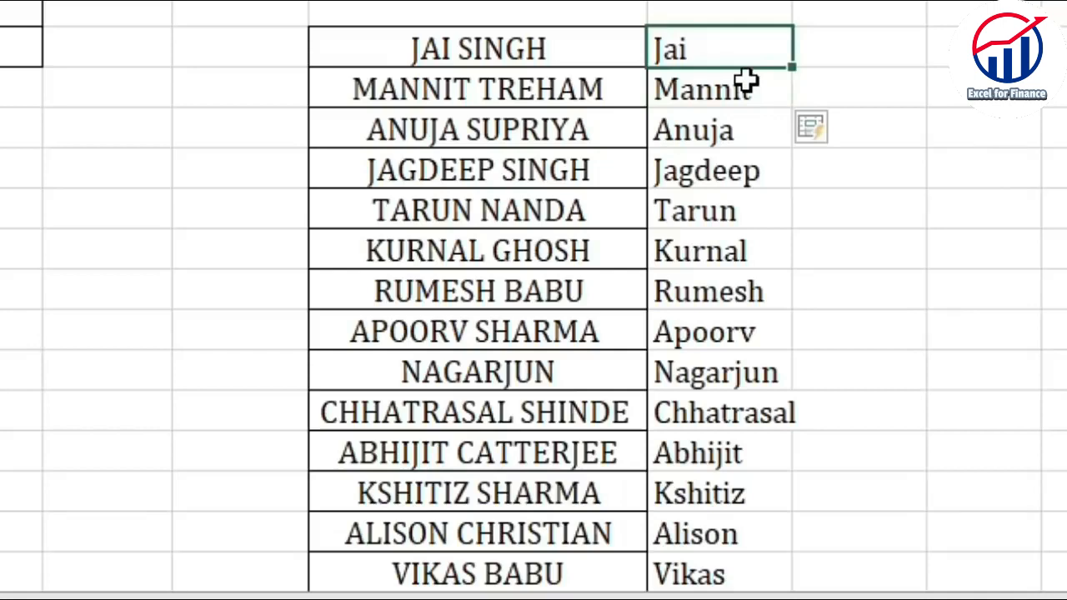
{"action": "left_click", "coordinate": [712, 88]}
{"action": "left_click", "coordinate": [714, 126]}
{"action": "left_click", "coordinate": [707, 170]}
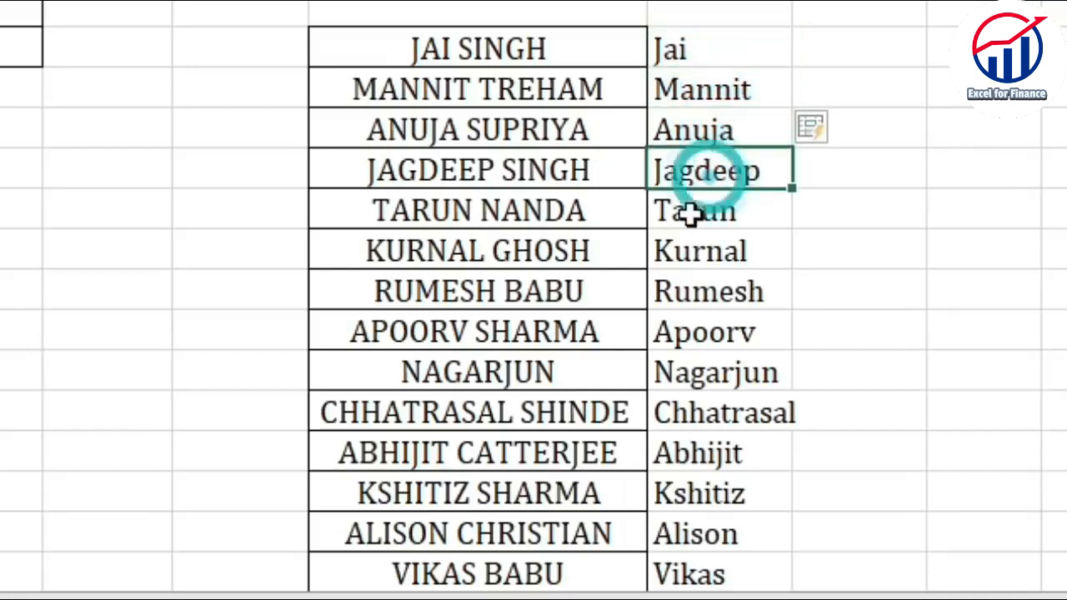
{"action": "left_click", "coordinate": [690, 212]}
{"action": "left_click", "coordinate": [674, 248]}
Step: Clear the given names from G24:G37
{"action": "left_click_drag", "start_coordinate": [683, 48], "coordinate": [703, 572]}
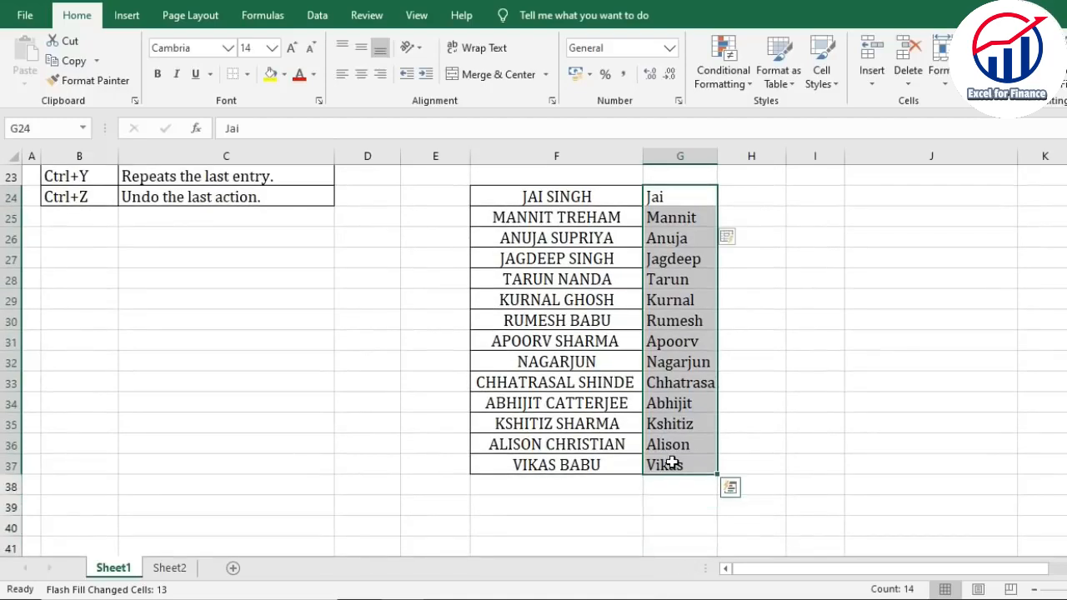
{"action": "key", "text": "Delete"}
{"action": "scroll", "coordinate": [672, 460], "scroll_direction": "up", "scroll_amount": 3}
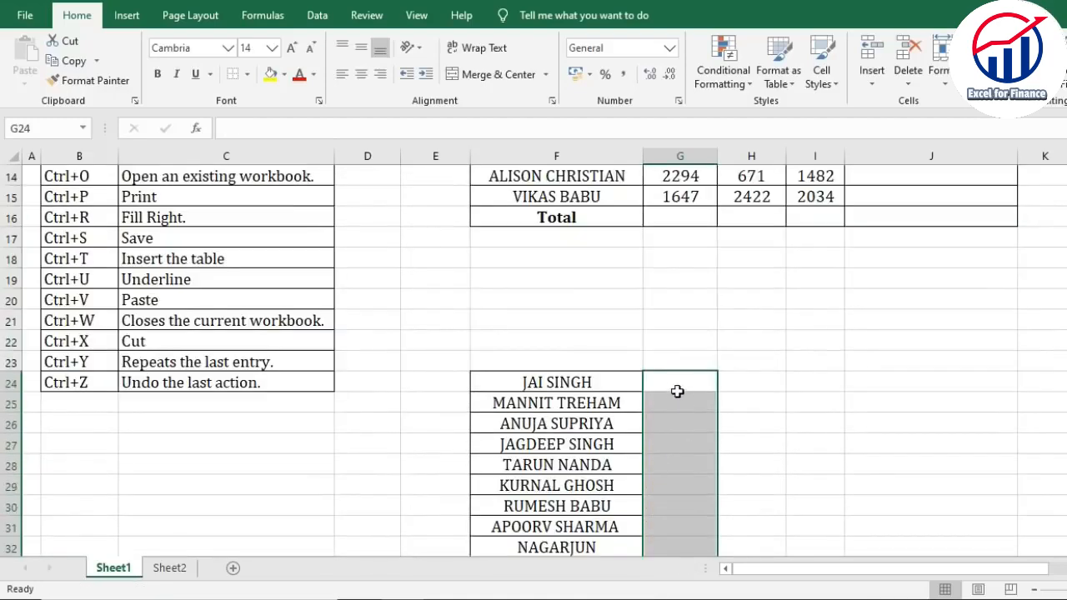
Step: Enter the first person's surname in G24, Flash Fill the surnames down to G37, and clear them again
{"action": "left_click", "coordinate": [675, 382]}
{"action": "type", "text": "Singh"}
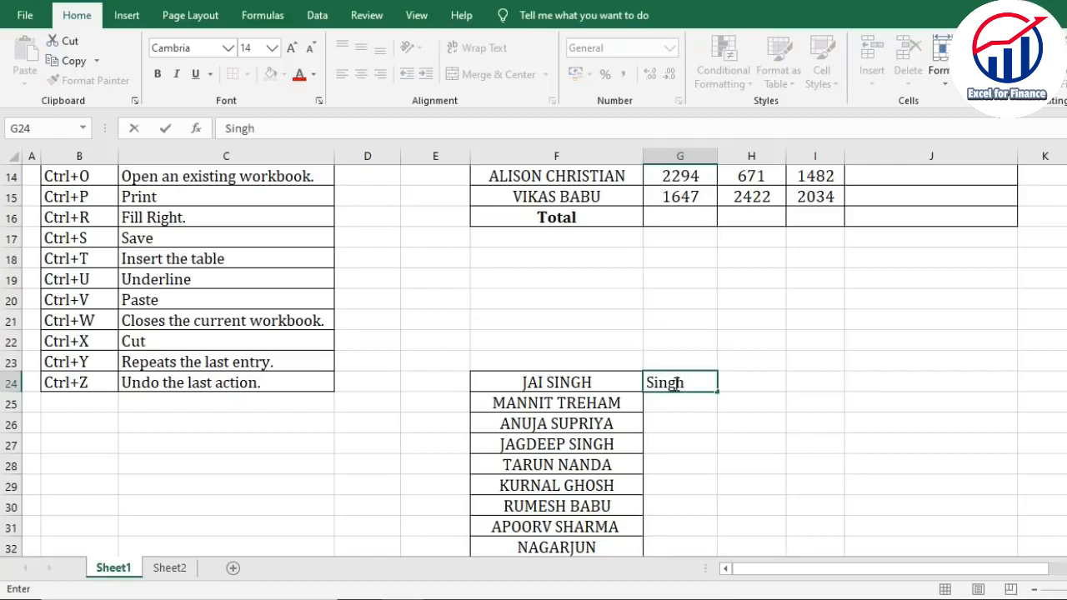
{"action": "key", "text": "Return"}
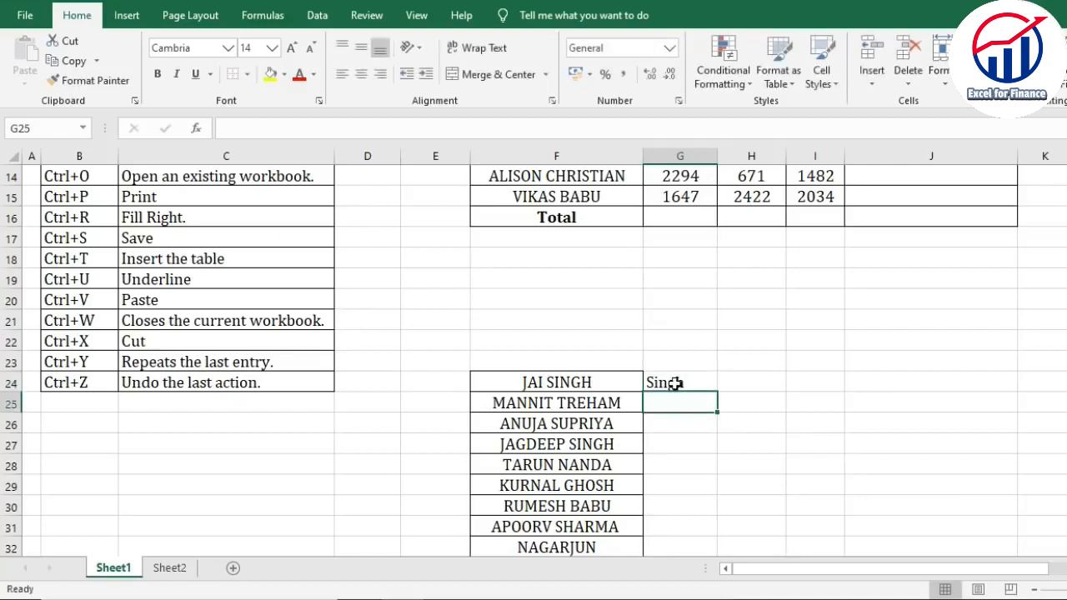
{"action": "key", "text": "ctrl+e"}
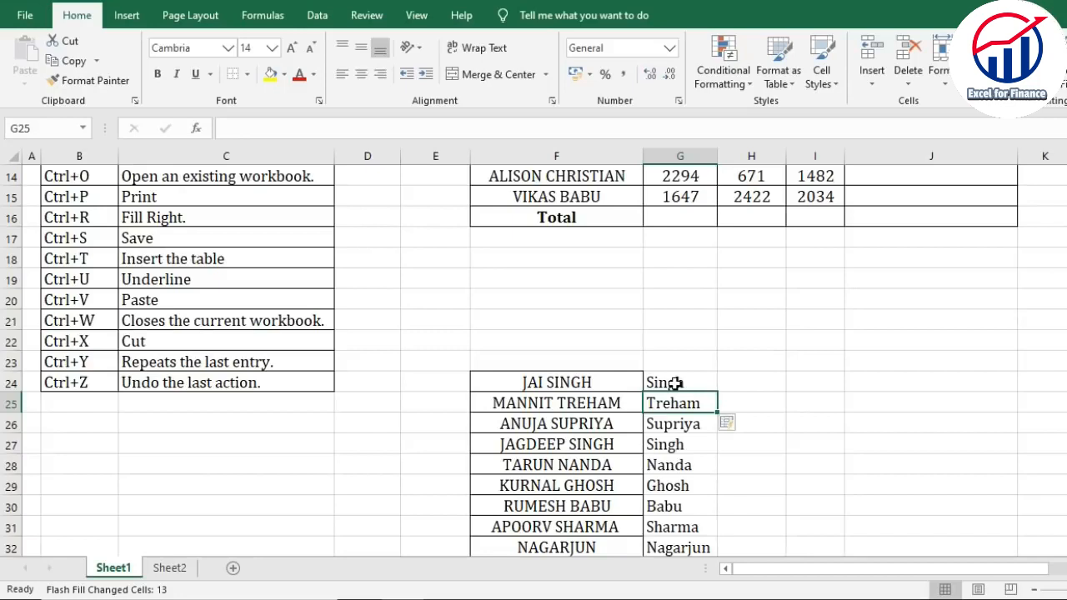
{"action": "scroll", "coordinate": [697, 393], "scroll_direction": "down", "scroll_amount": 2}
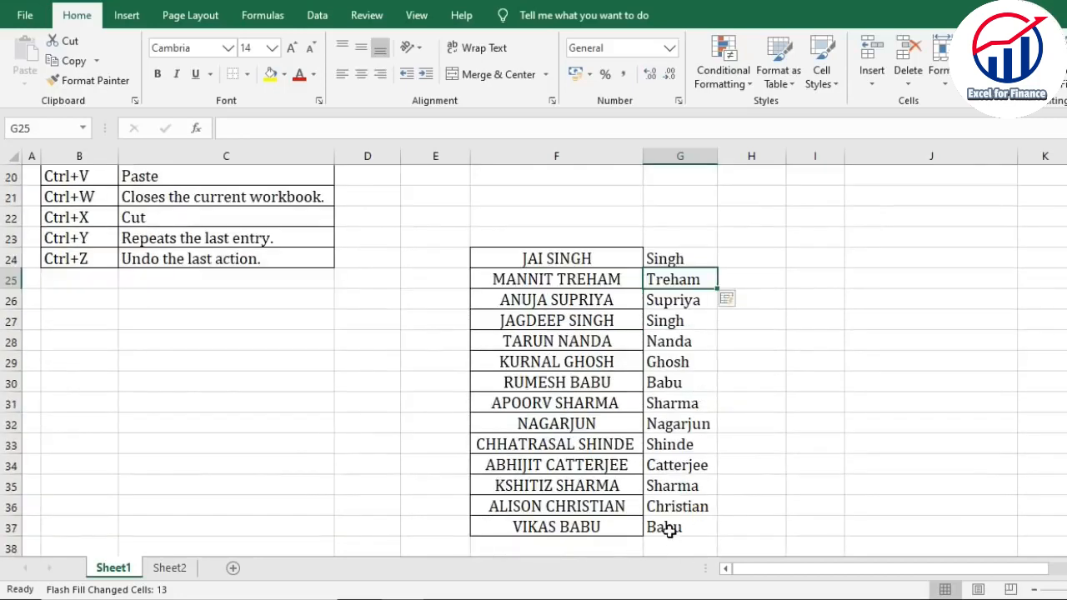
{"action": "left_click_drag", "start_coordinate": [670, 531], "coordinate": [657, 260]}
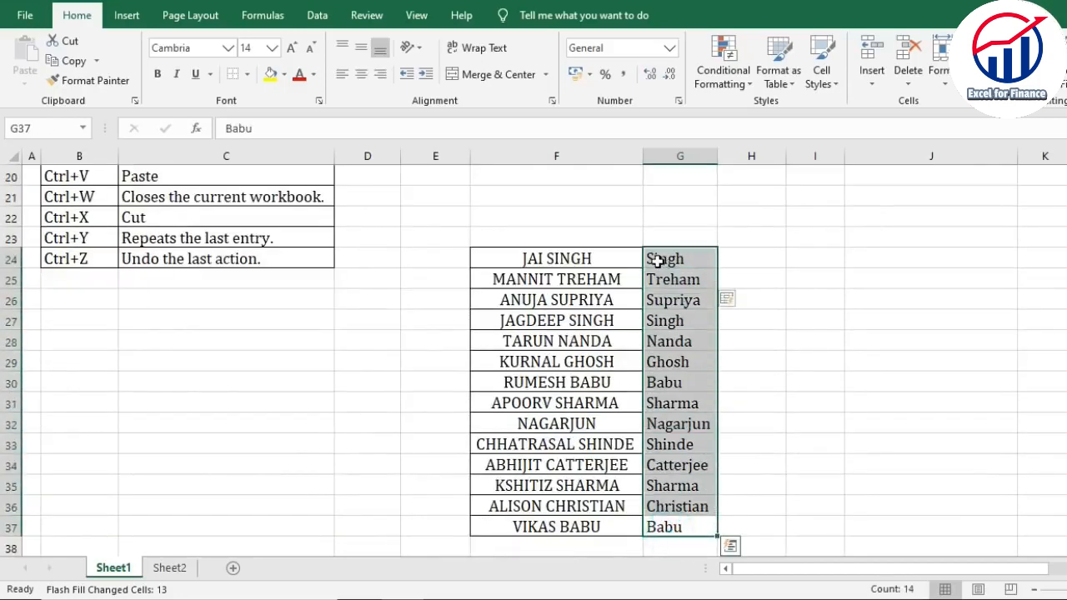
{"action": "key", "text": "Delete"}
Step: Enter the first person's given name in lowercase in G24 and Flash Fill the lowercase given names down to G37
{"action": "left_click", "coordinate": [657, 261]}
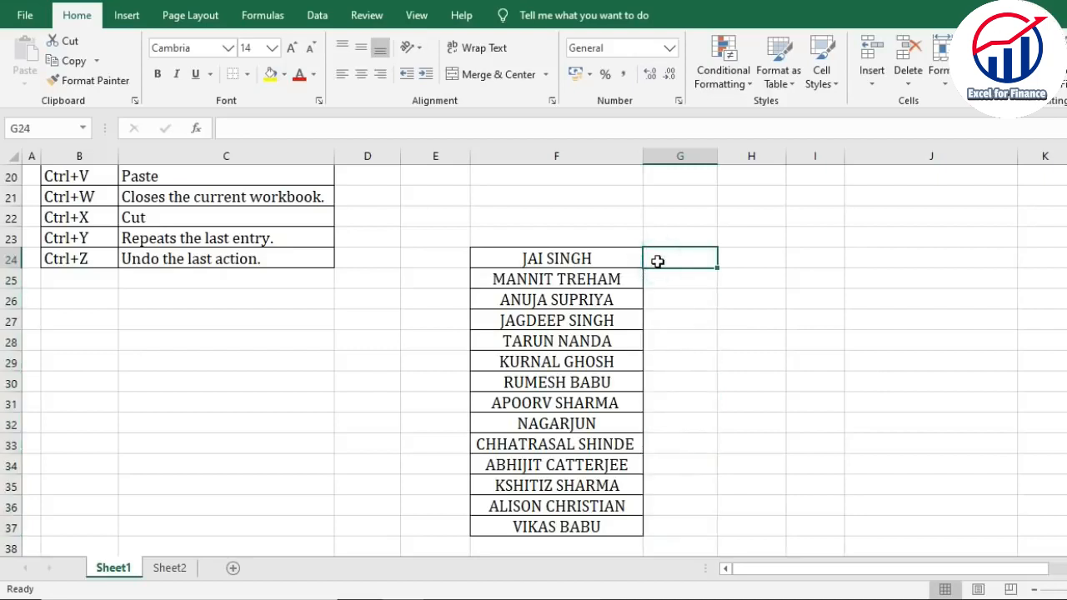
{"action": "type", "text": "jai"}
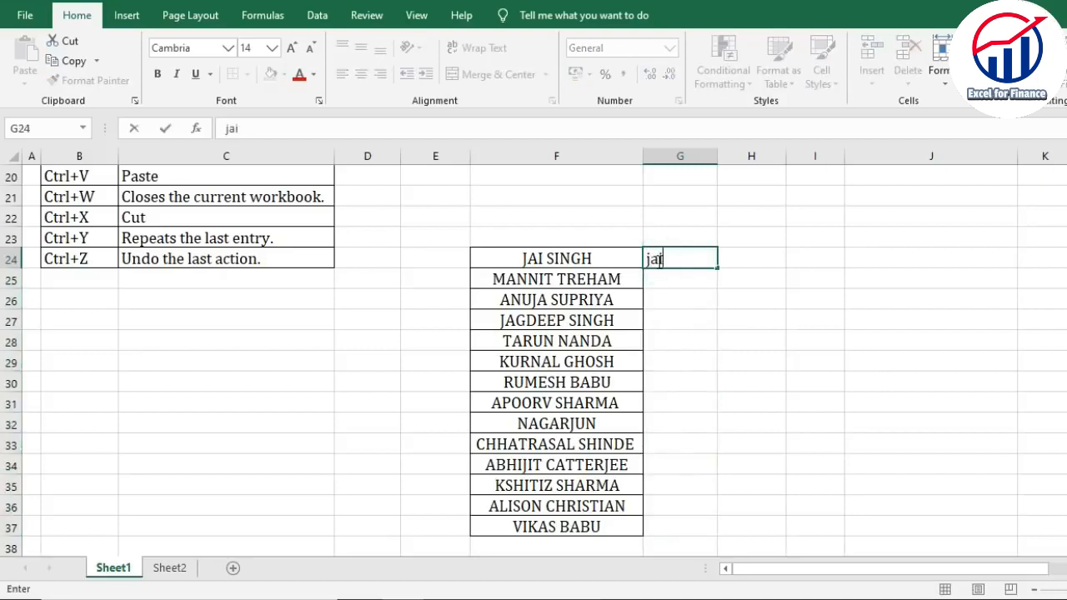
{"action": "key", "text": "Return"}
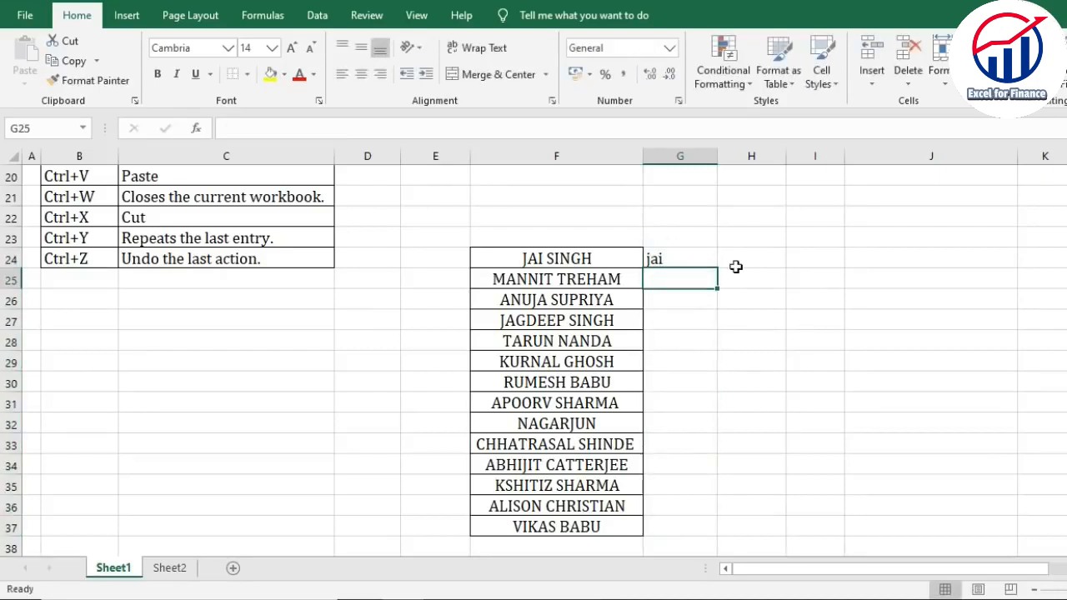
{"action": "key", "text": "ctrl+e"}
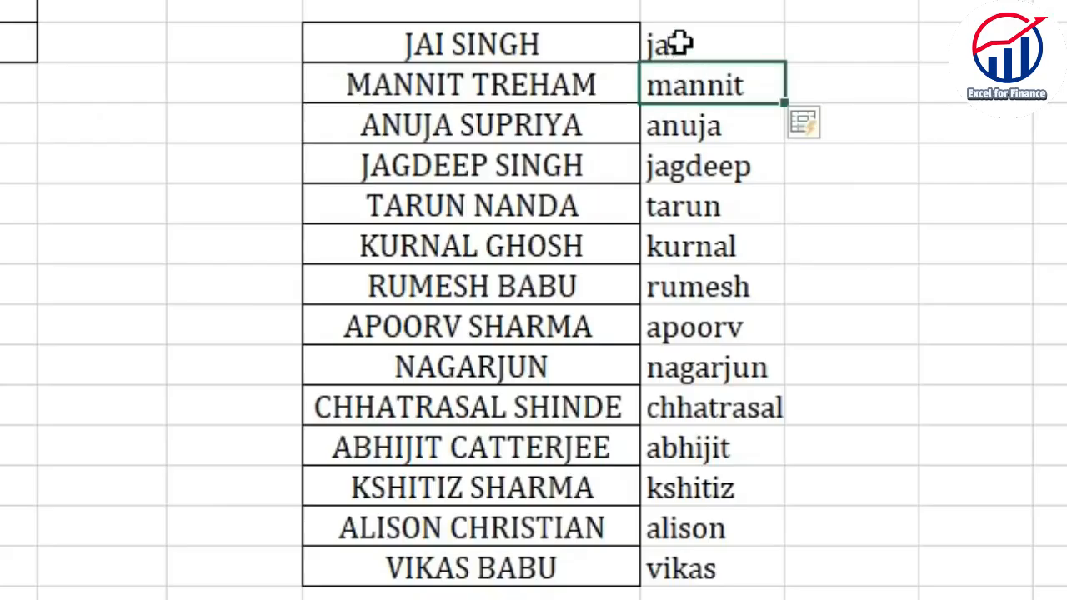
{"action": "left_click_drag", "start_coordinate": [663, 257], "coordinate": [673, 423]}
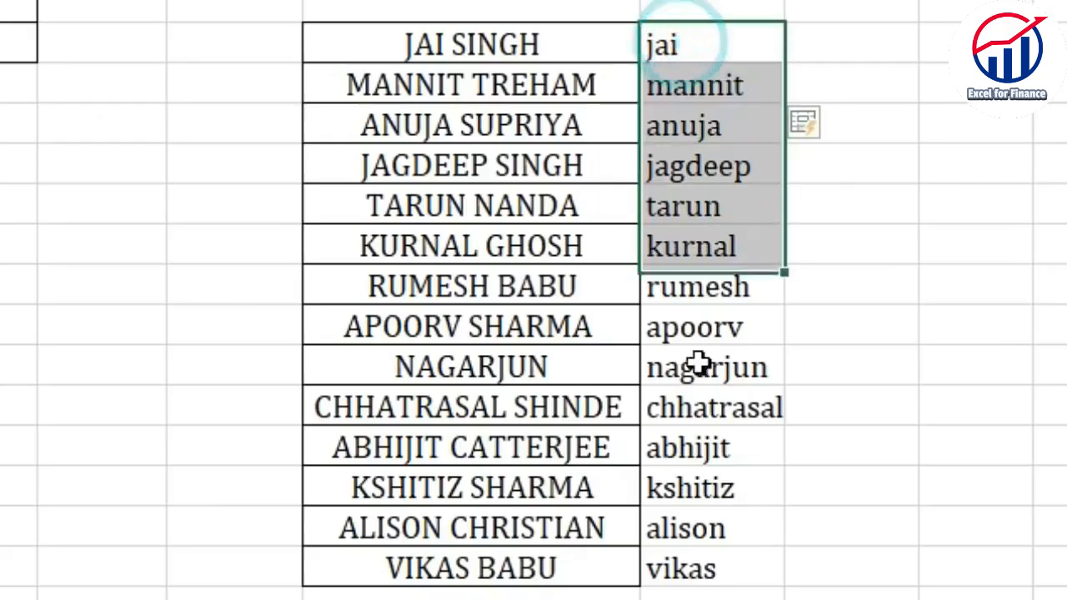
{"action": "left_click_drag", "start_coordinate": [698, 363], "coordinate": [664, 578]}
{"action": "scroll", "coordinate": [695, 453], "scroll_direction": "up", "scroll_amount": 7}
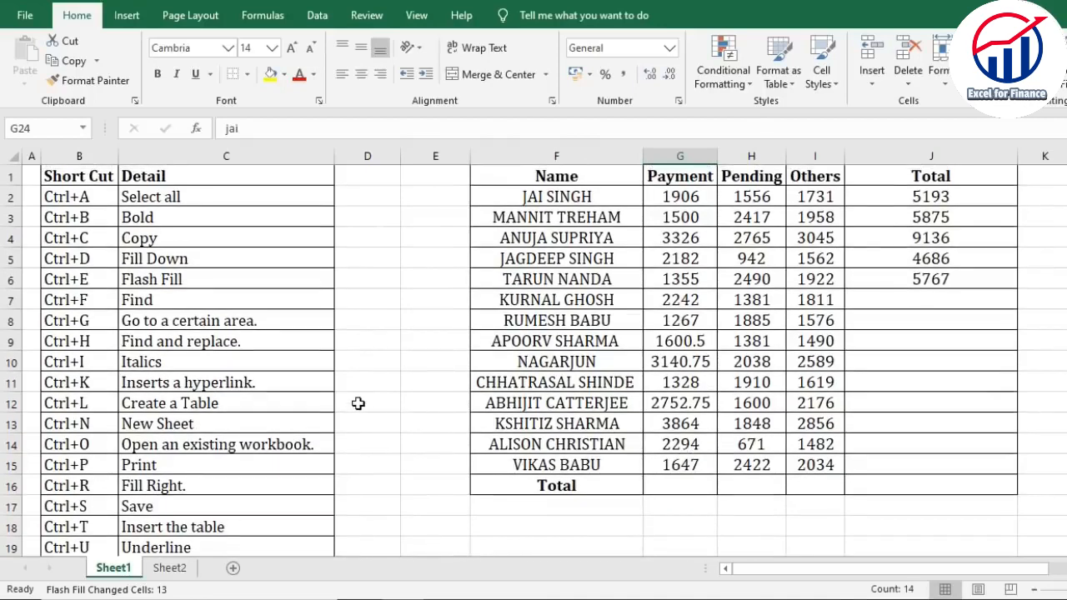
Step: Find the next cell containing "total" in the sheet and close the search
{"action": "left_click", "coordinate": [80, 307]}
{"action": "left_click", "coordinate": [156, 300]}
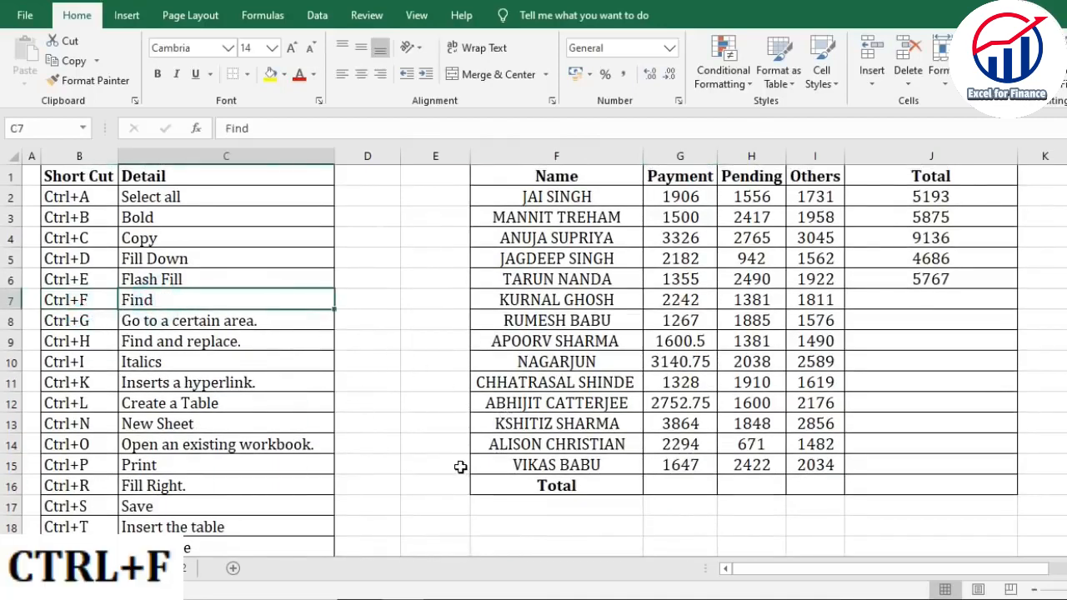
{"action": "key", "text": "ctrl+f"}
{"action": "type", "text": "tota"}
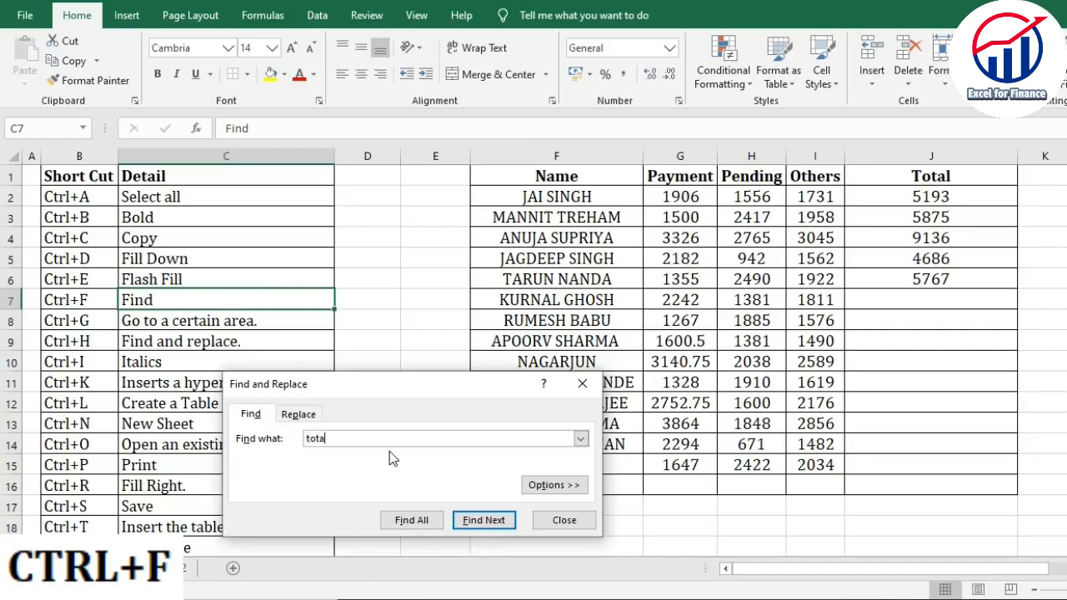
{"action": "type", "text": "l"}
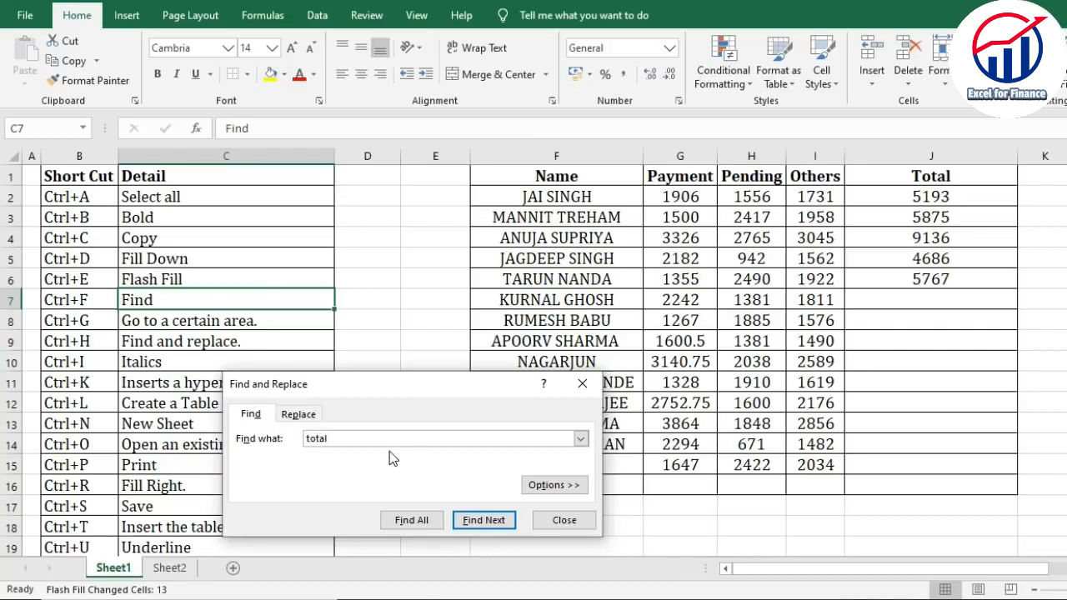
{"action": "key", "text": "Return"}
{"action": "key", "text": "Escape"}
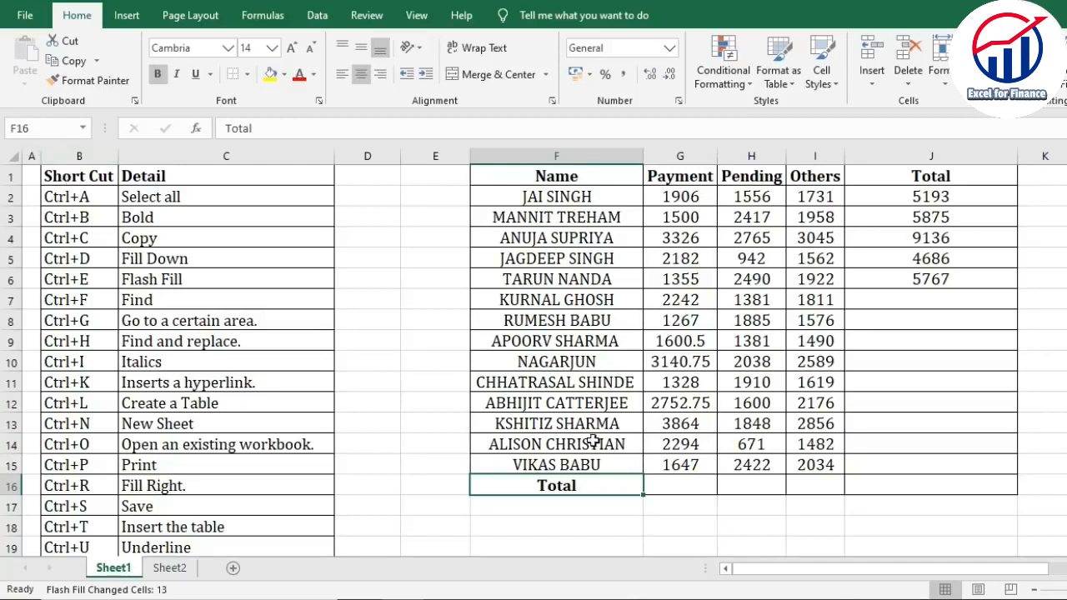
Step: Jump from the Total row label to cell A1 with Go To
{"action": "left_click", "coordinate": [553, 468]}
{"action": "left_click", "coordinate": [545, 488]}
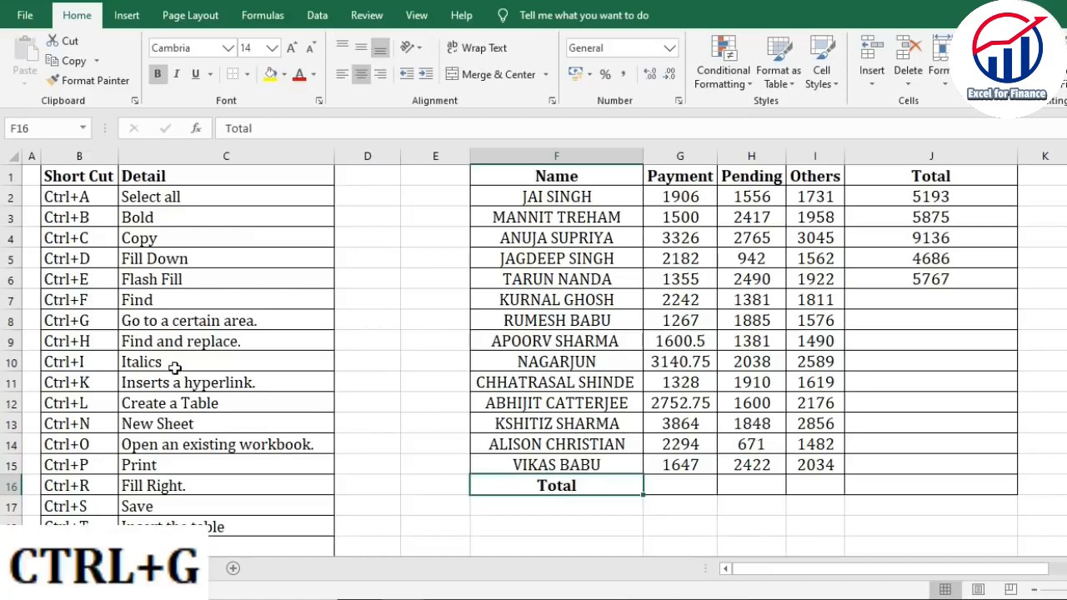
{"action": "key", "text": "ctrl+g"}
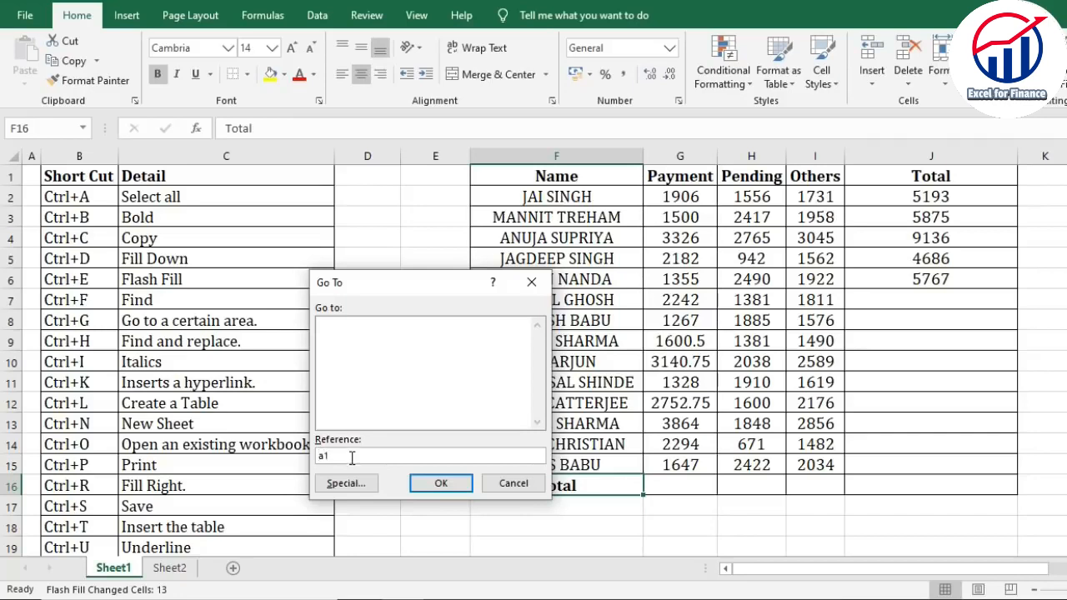
{"action": "left_click", "coordinate": [443, 489]}
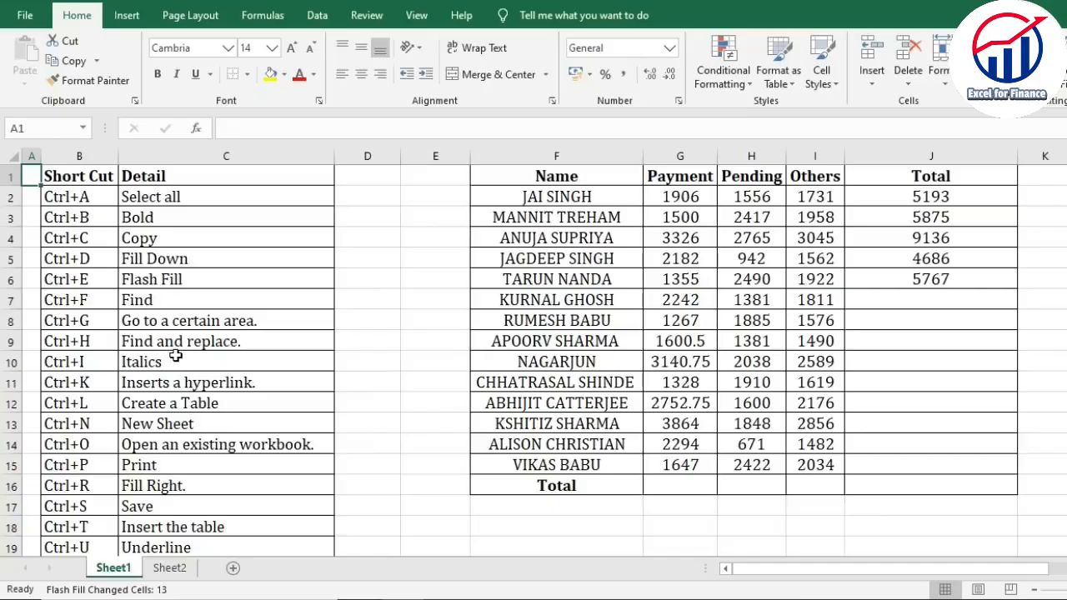
Step: Replace every "total" in the sheet with "Sum" and close Find and Replace
{"action": "left_click", "coordinate": [92, 345]}
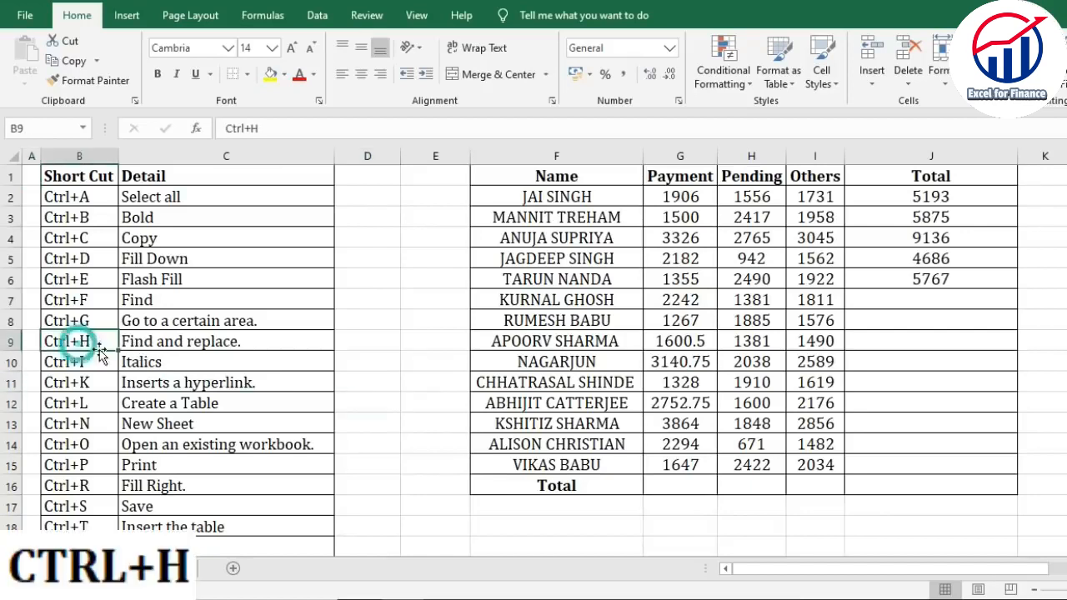
{"action": "left_click", "coordinate": [272, 350]}
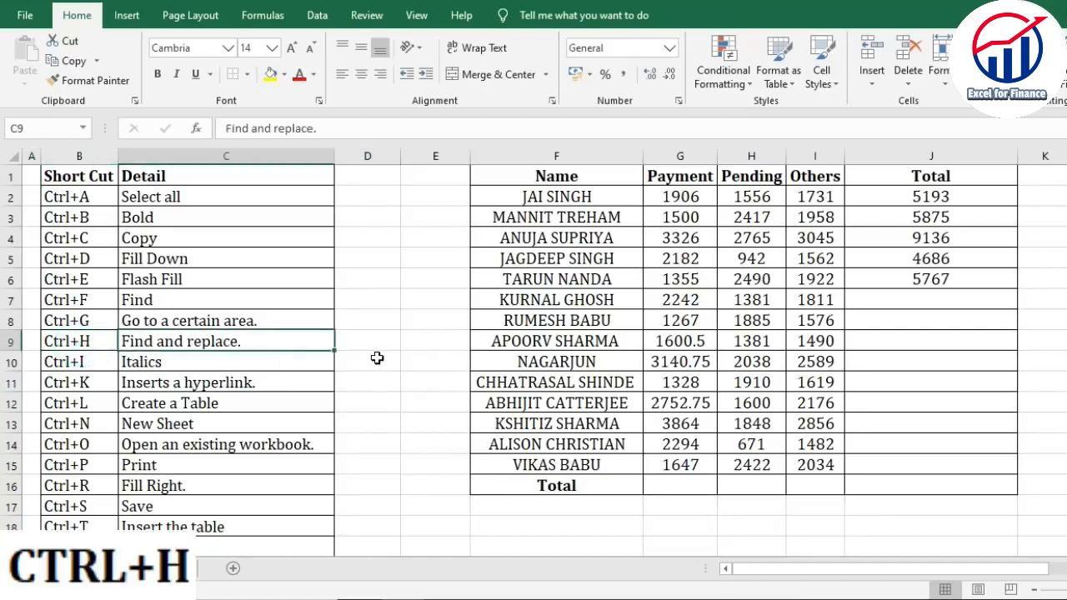
{"action": "key", "text": "ctrl+h"}
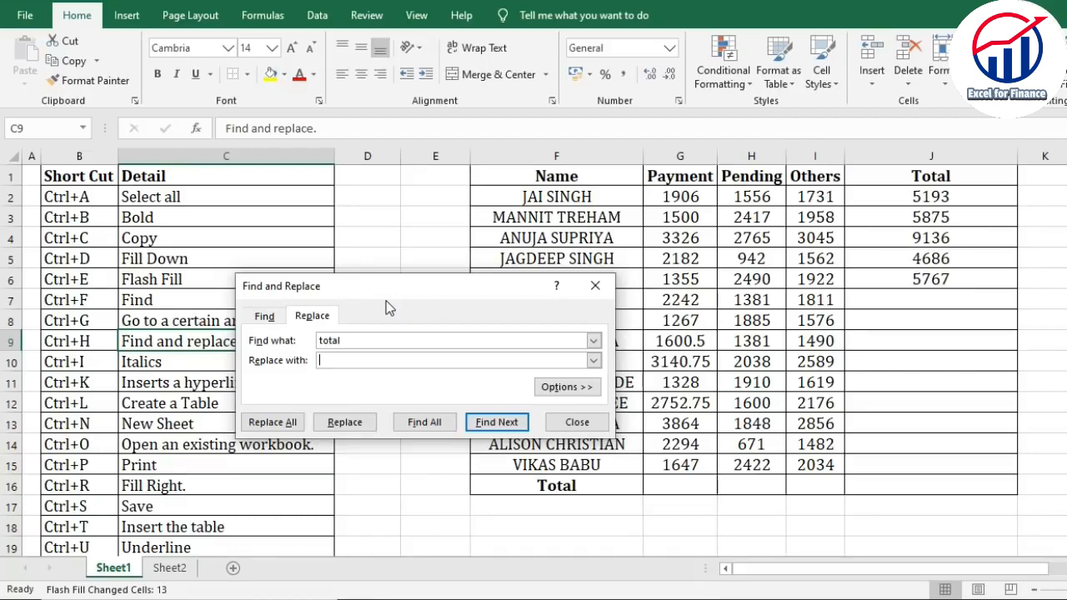
{"action": "type", "text": "Sum"}
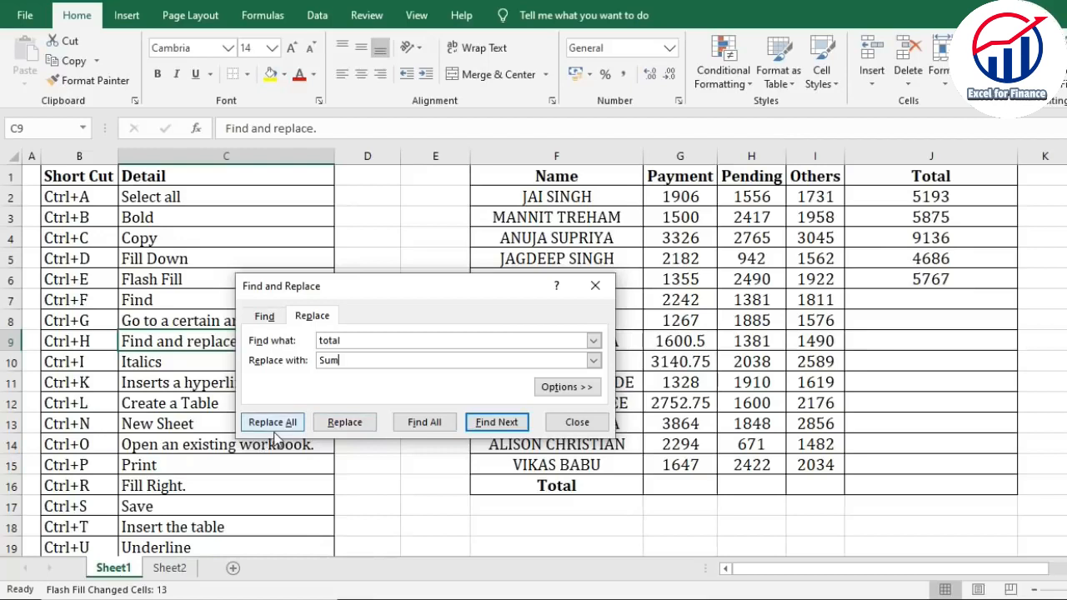
{"action": "left_click", "coordinate": [278, 425]}
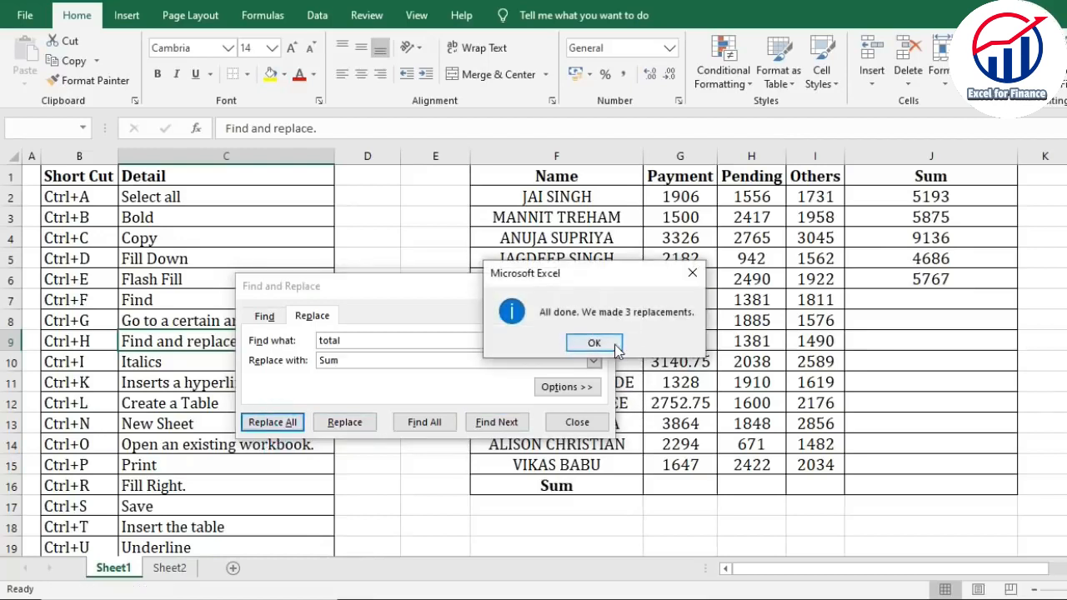
{"action": "left_click", "coordinate": [607, 343]}
{"action": "left_click", "coordinate": [594, 288]}
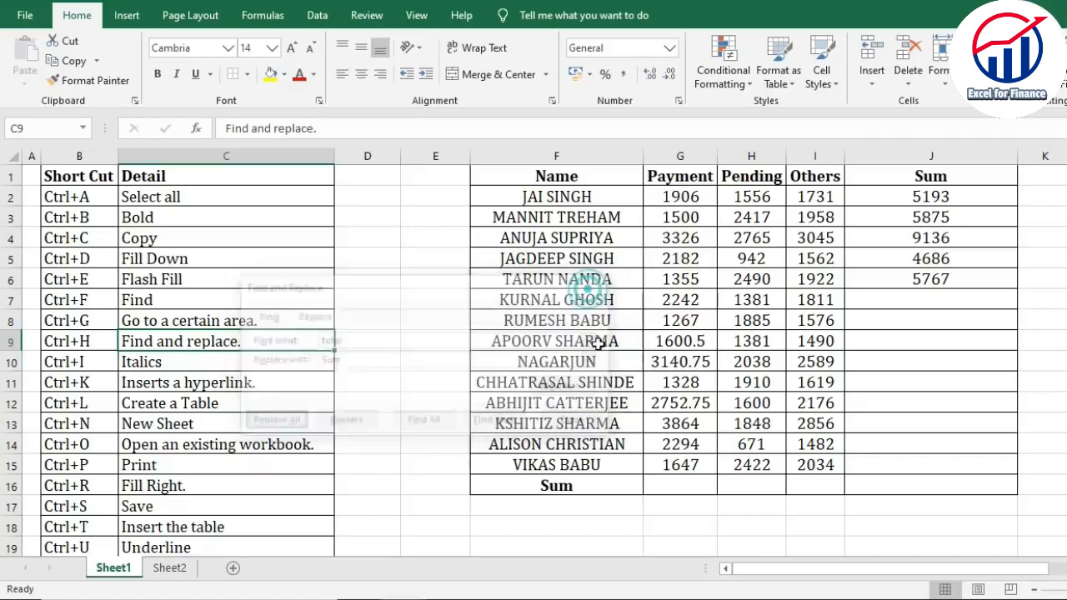
Step: Check the replaced labels in F16, J1 and L16, and return to the shortcut list in column B
{"action": "left_click", "coordinate": [558, 486]}
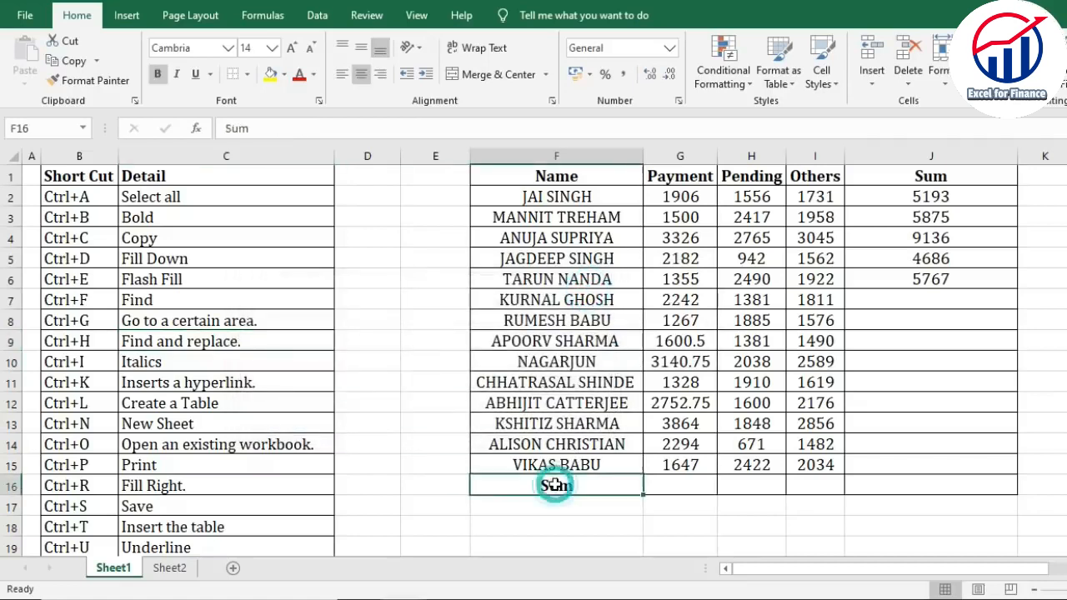
{"action": "left_click", "coordinate": [919, 176]}
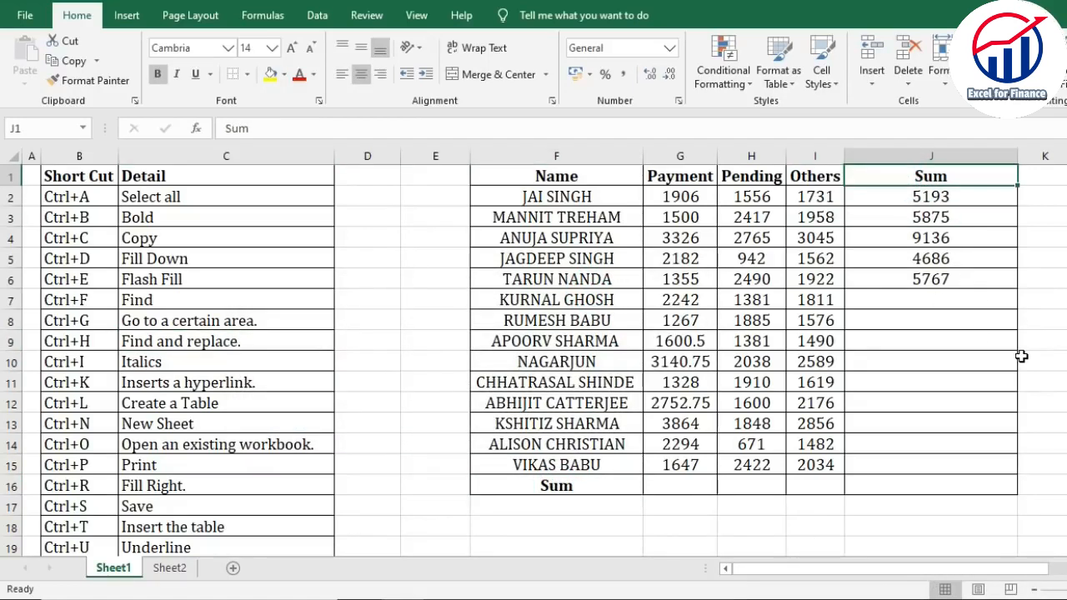
{"action": "scroll", "coordinate": [1021, 357], "scroll_direction": "right", "scroll_amount": 3}
{"action": "left_click", "coordinate": [787, 486]}
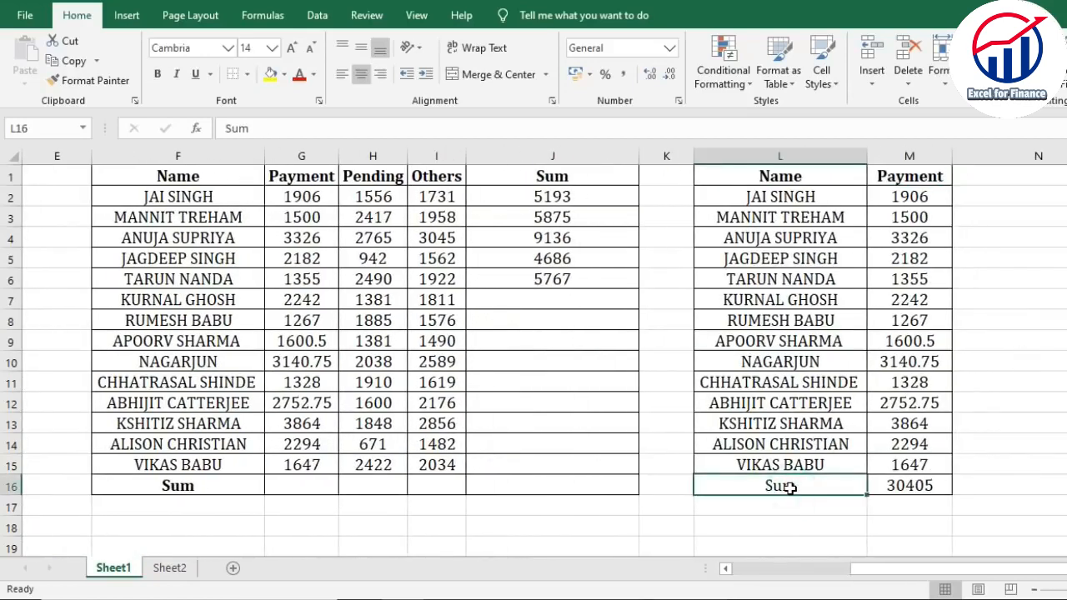
{"action": "key", "text": "Left"}
{"action": "key", "text": "Left"}
{"action": "key", "text": "Left"}
{"action": "key", "text": "Left"}
{"action": "key", "text": "Left"}
{"action": "key", "text": "Left"}
{"action": "key", "text": "Left"}
{"action": "key", "text": "Left"}
{"action": "key", "text": "Left"}
{"action": "key", "text": "Left"}
{"action": "key", "text": "Left"}
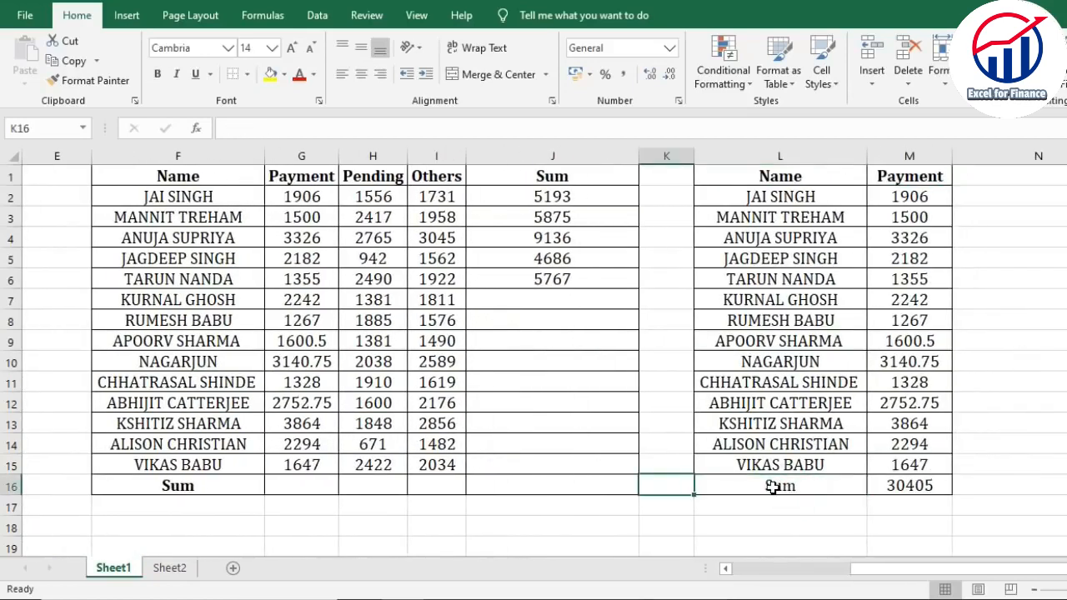
{"action": "key", "text": "Right"}
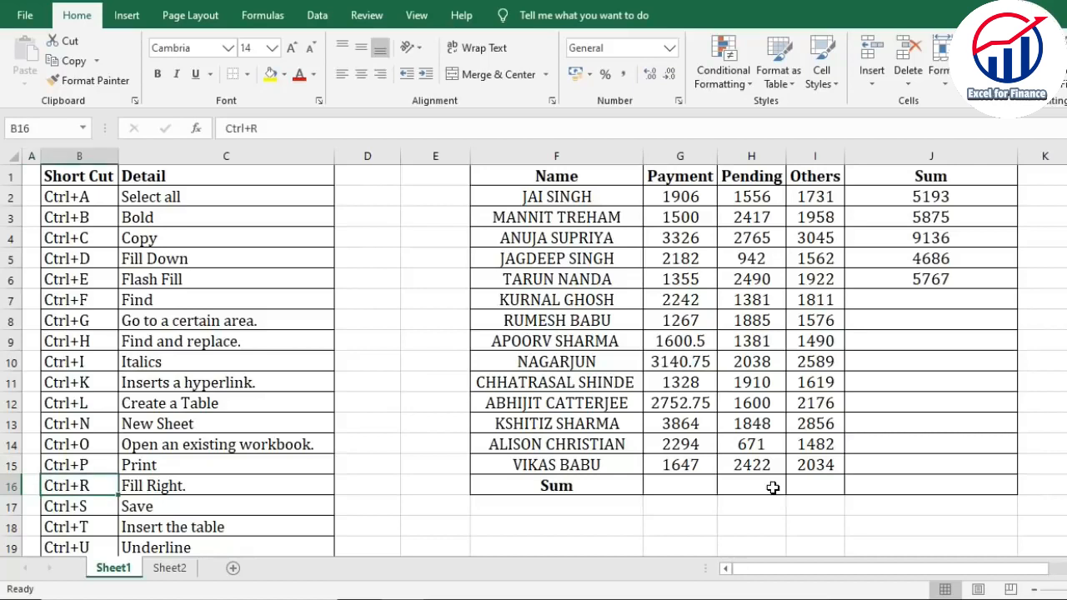
Step: Italicize the name column's cells F2:F16 and remove the italics again
{"action": "left_click", "coordinate": [109, 364]}
{"action": "left_click", "coordinate": [157, 365]}
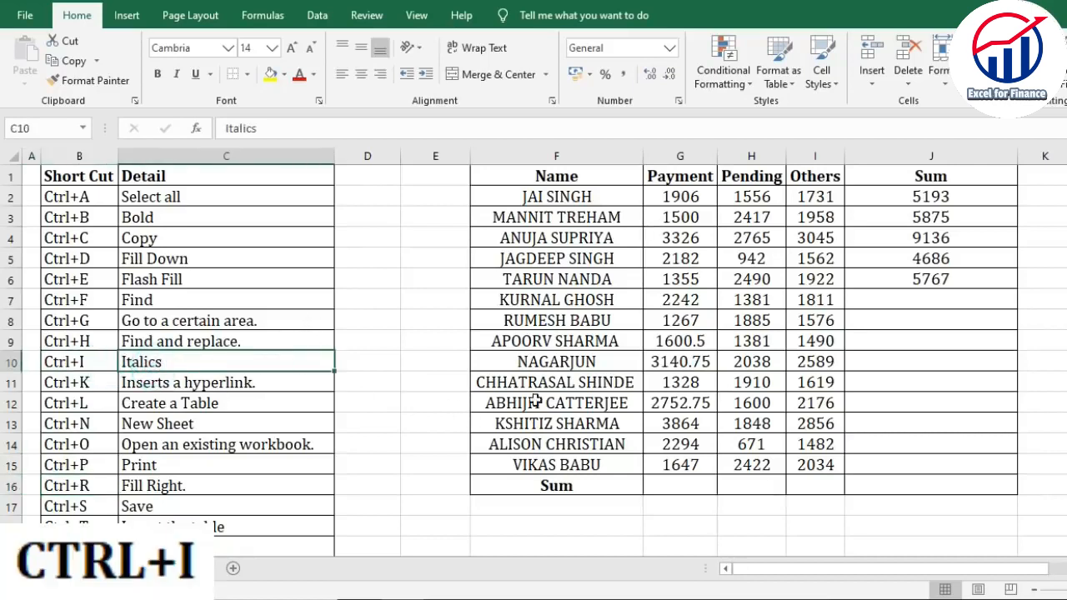
{"action": "left_click_drag", "start_coordinate": [552, 199], "coordinate": [589, 478]}
{"action": "key", "text": "ctrl+i"}
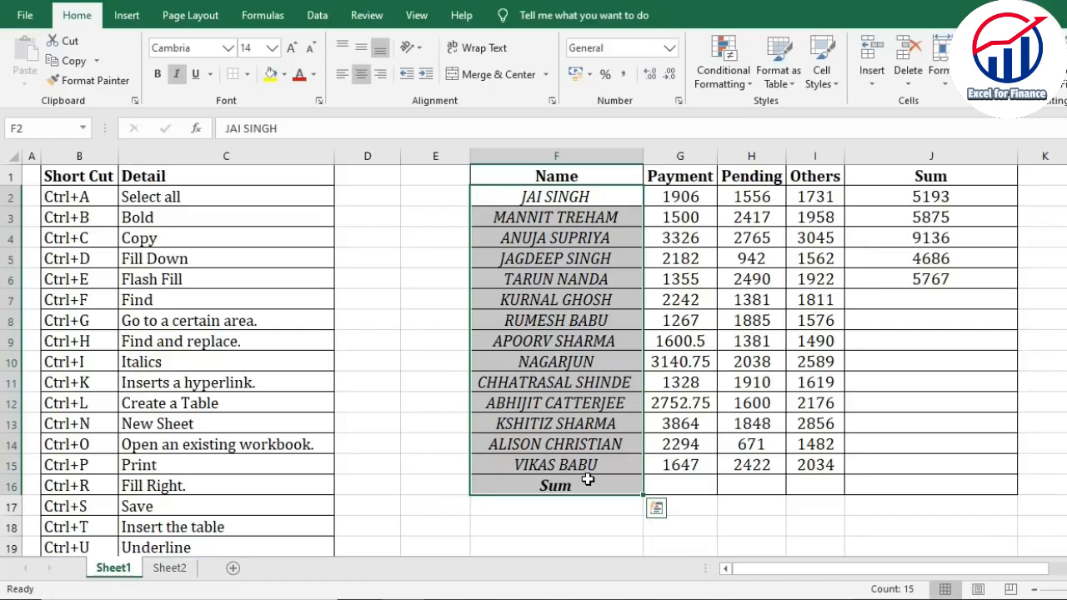
{"action": "key", "text": "ctrl+i"}
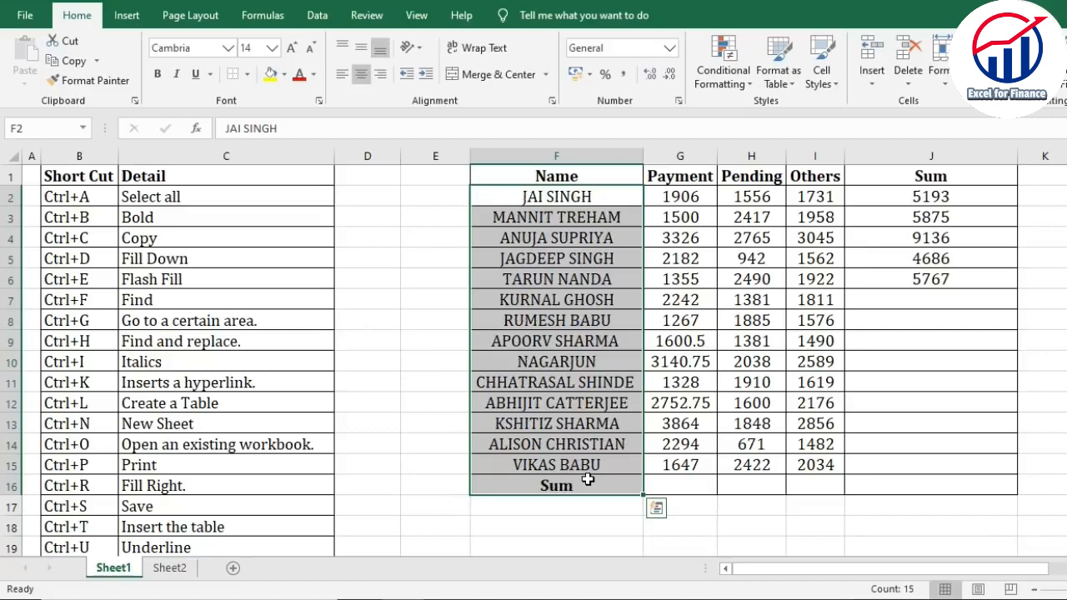
{"action": "left_click", "coordinate": [458, 441]}
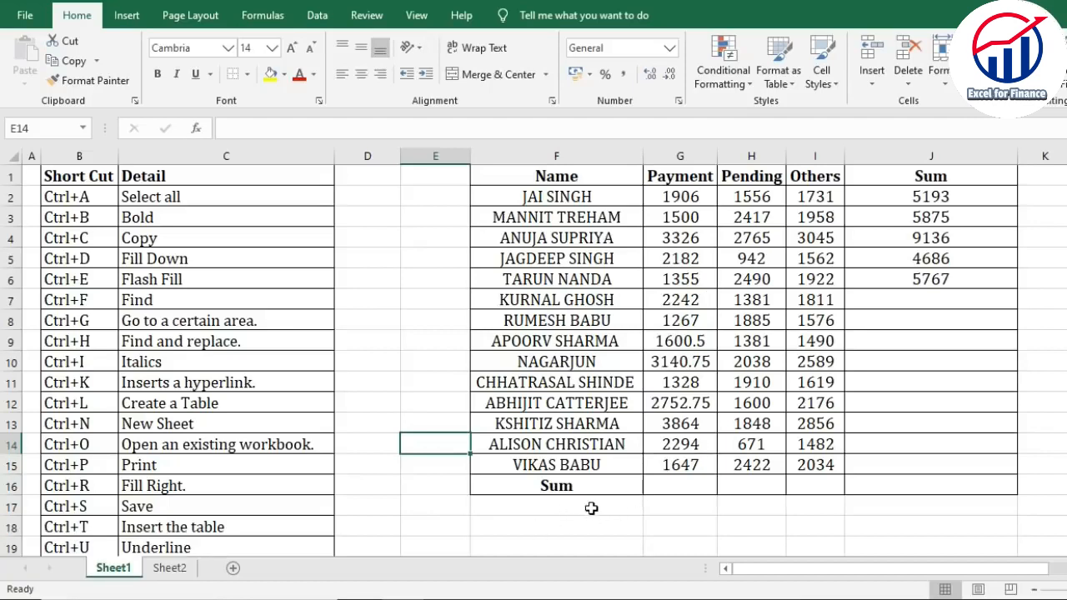
Step: Insert a hyperlink on the Sum label in F16 that points to the WisdomCA website's address
{"action": "left_click", "coordinate": [556, 487]}
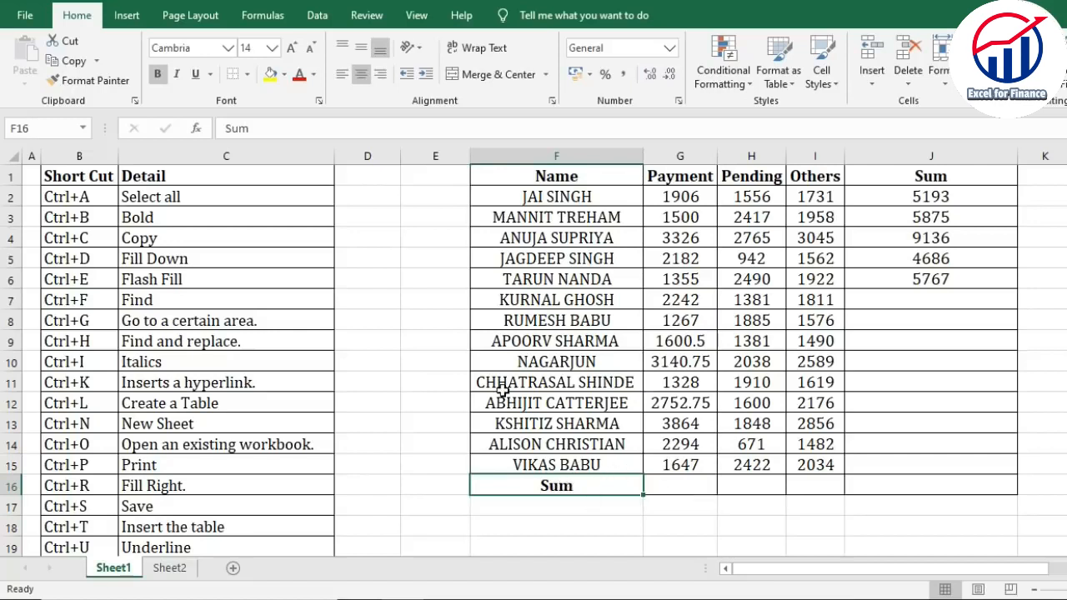
{"action": "key", "text": "ctrl+k"}
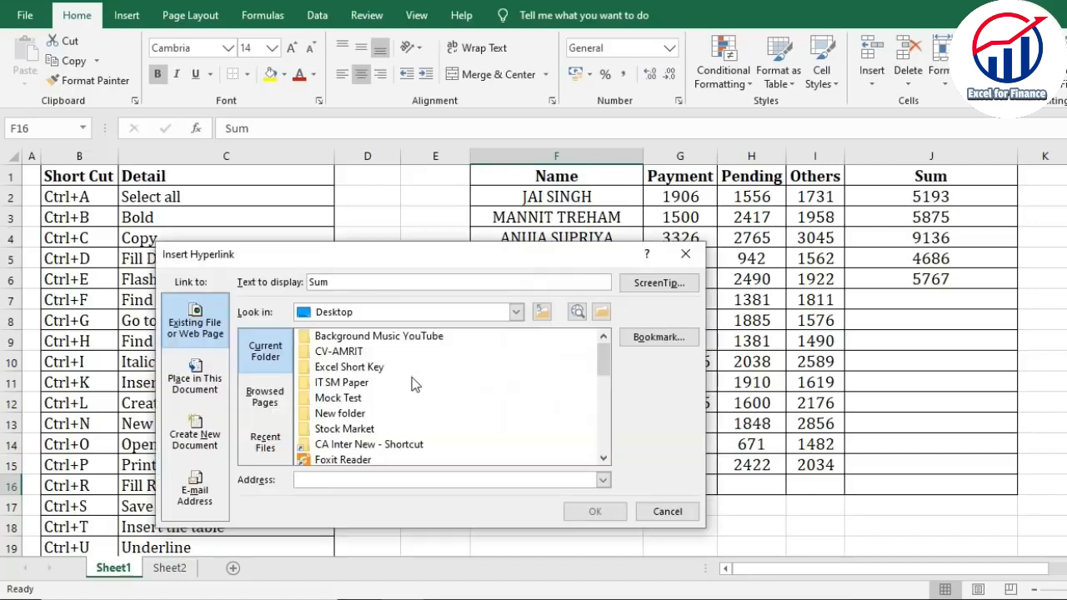
{"action": "left_click", "coordinate": [266, 403]}
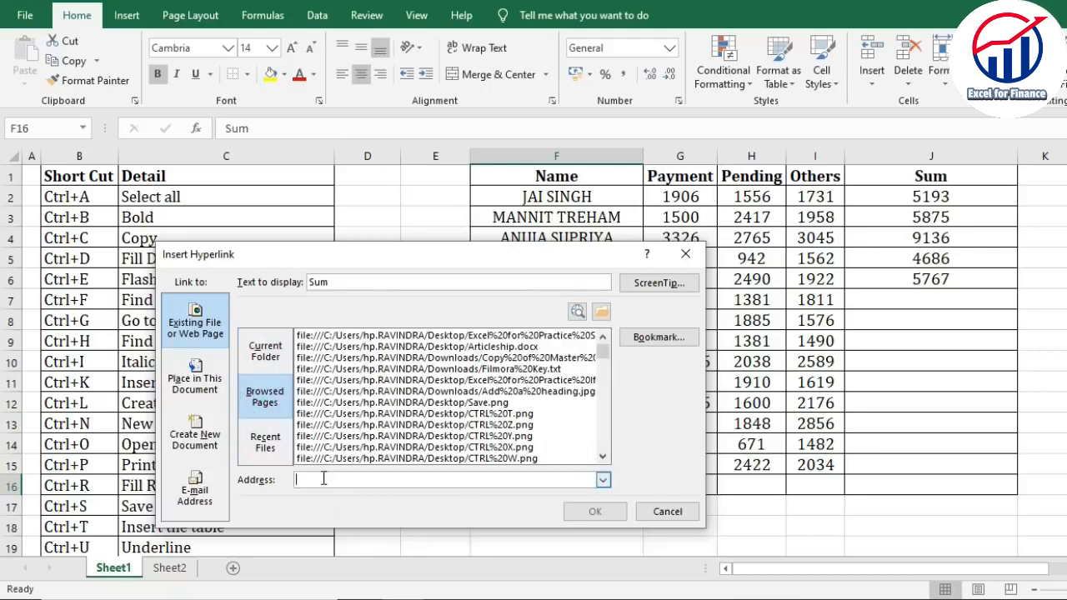
{"action": "type", "text": "h"}
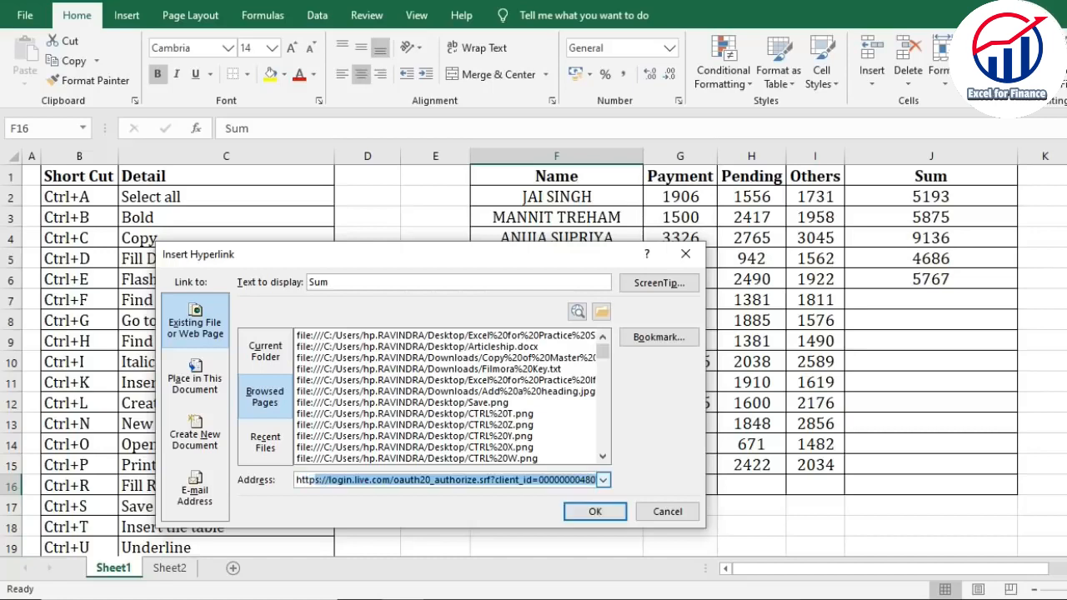
{"action": "type", "text": "ttps://ravindraojha.com"}
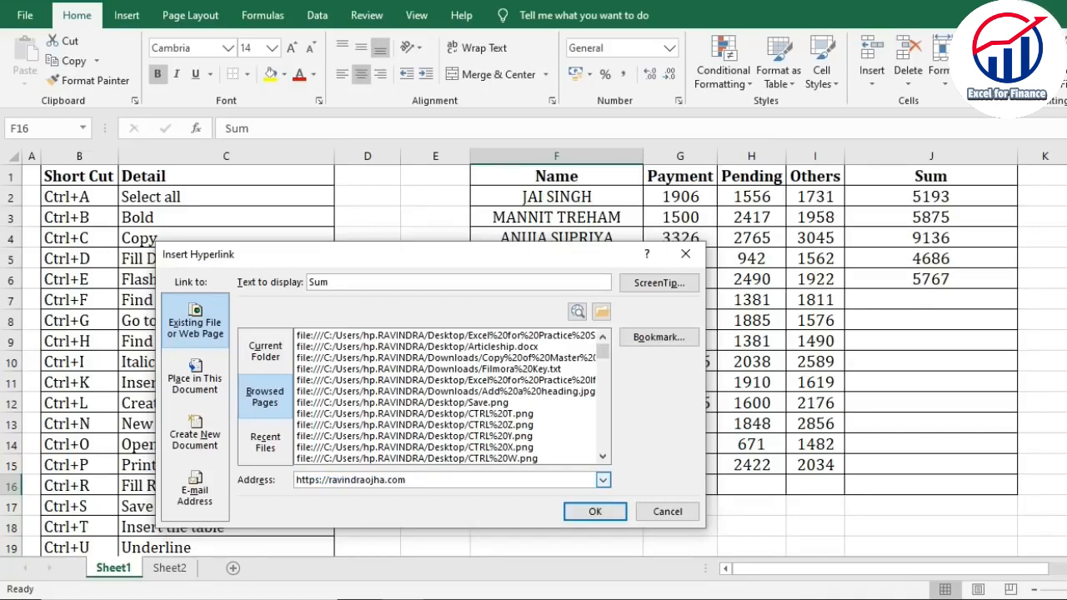
{"action": "key", "text": "Return"}
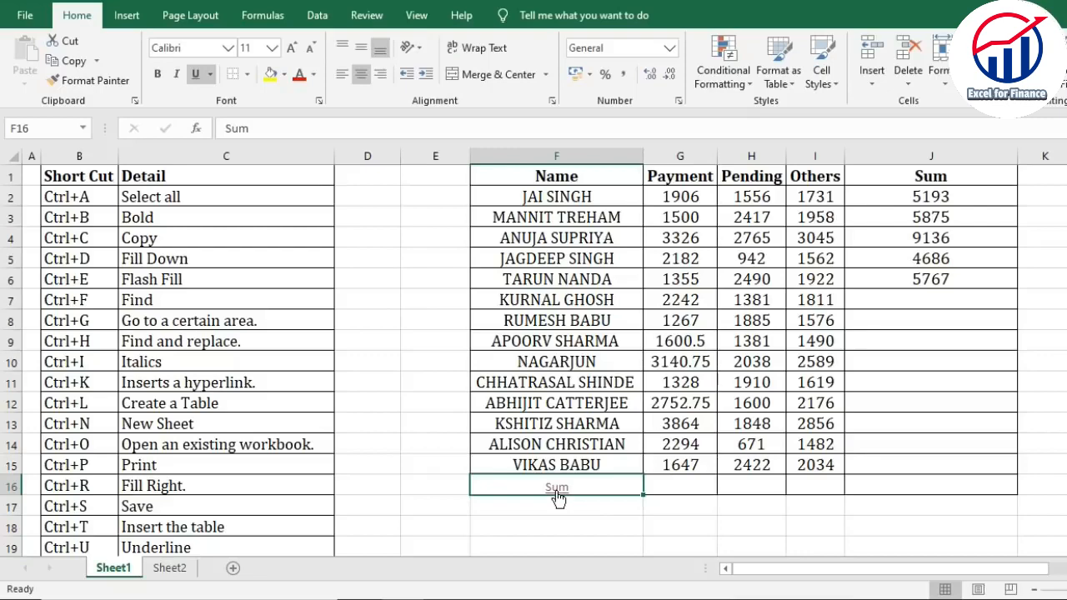
Step: Follow the hyperlink in F16, look through the website's home page in the browser, and return to Excel
{"action": "left_click", "coordinate": [557, 492]}
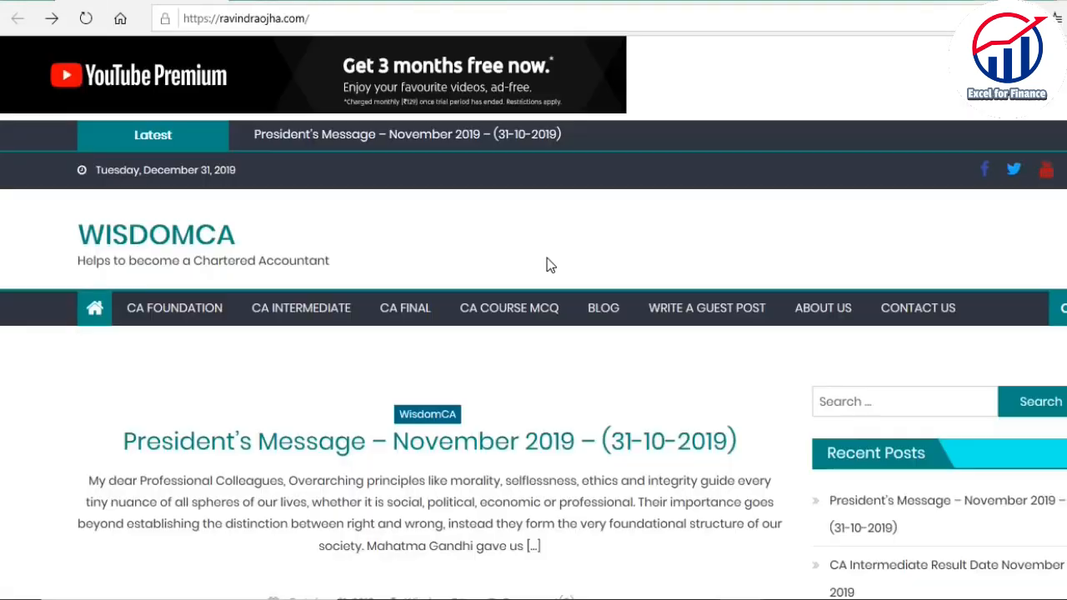
{"action": "scroll", "coordinate": [533, 259], "scroll_direction": "down", "scroll_amount": 6}
{"action": "scroll", "coordinate": [557, 270], "scroll_direction": "down", "scroll_amount": 6}
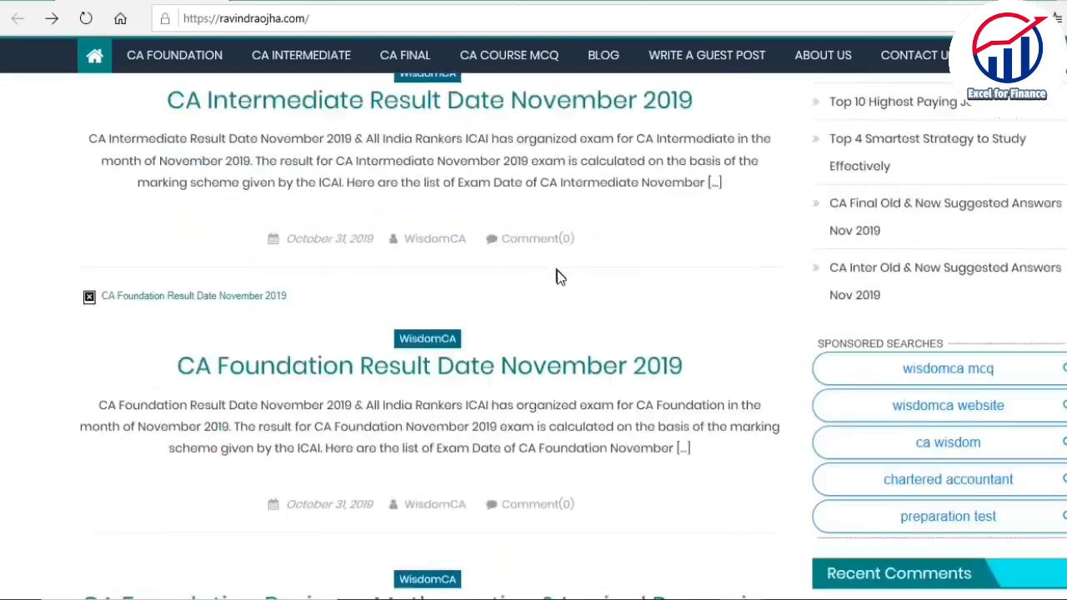
{"action": "scroll", "coordinate": [552, 255], "scroll_direction": "up", "scroll_amount": 5}
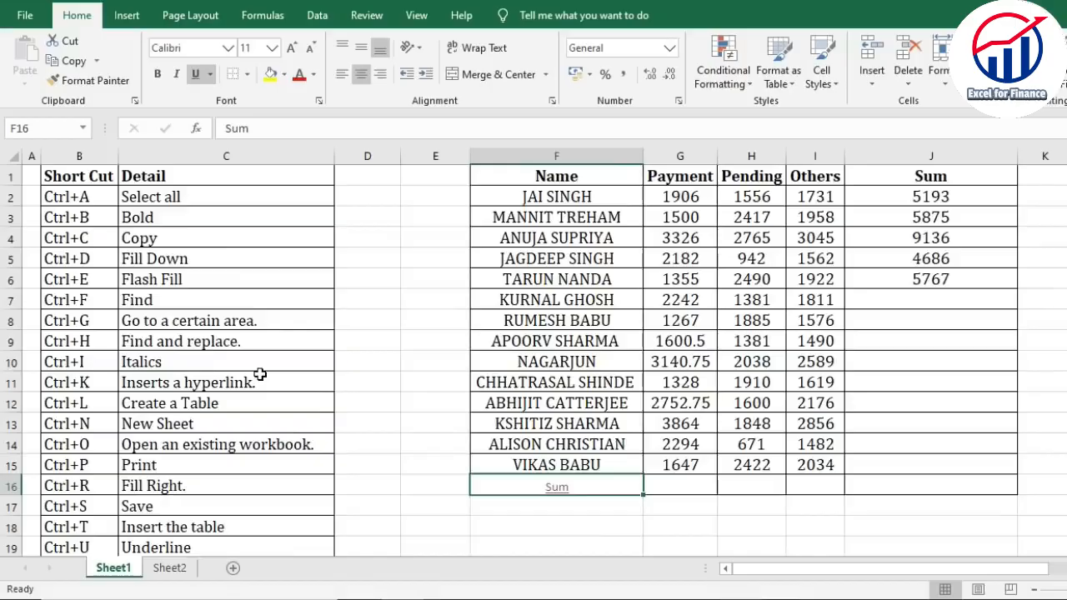
Step: Convert the Name and Payment range L1:M16 into a table with headers and apply a green Medium table style
{"action": "scroll", "coordinate": [219, 362], "scroll_direction": "down", "scroll_amount": 1}
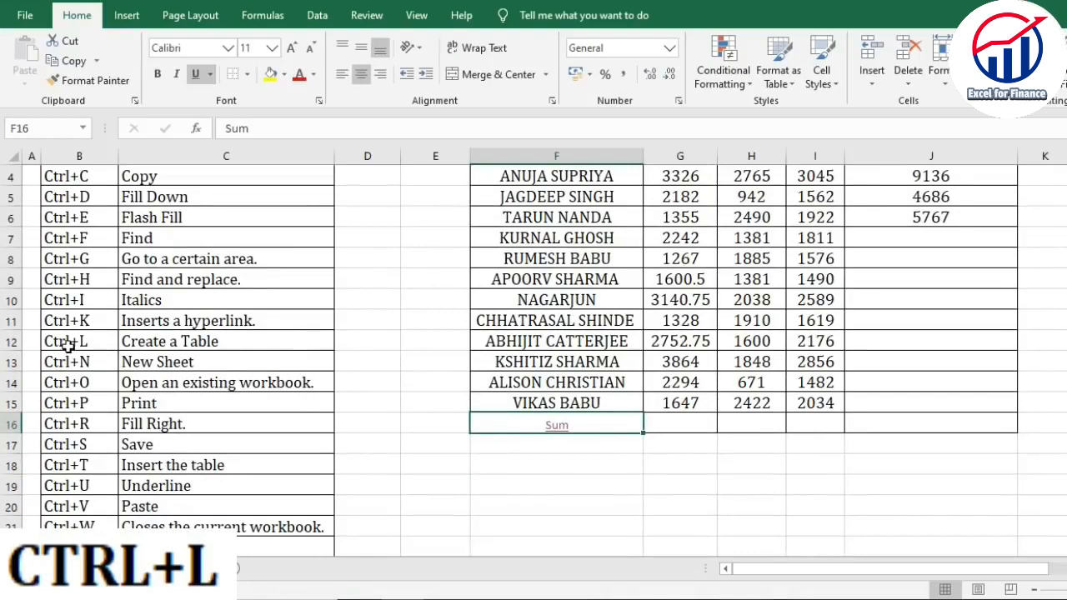
{"action": "left_click_drag", "start_coordinate": [69, 336], "coordinate": [212, 341]}
{"action": "left_click", "coordinate": [358, 404]}
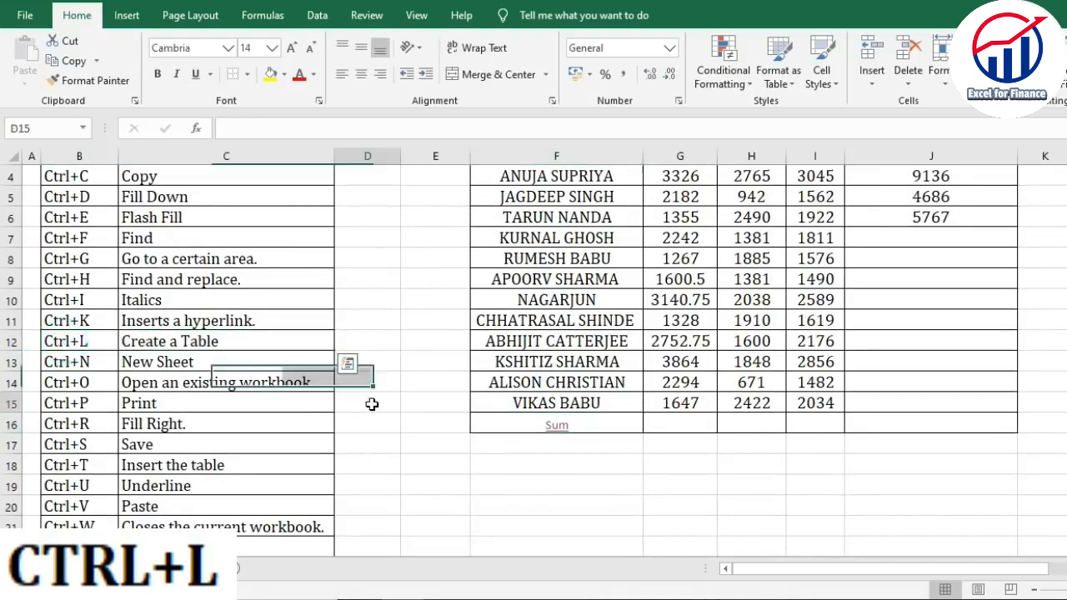
{"action": "scroll", "coordinate": [370, 402], "scroll_direction": "up", "scroll_amount": 1}
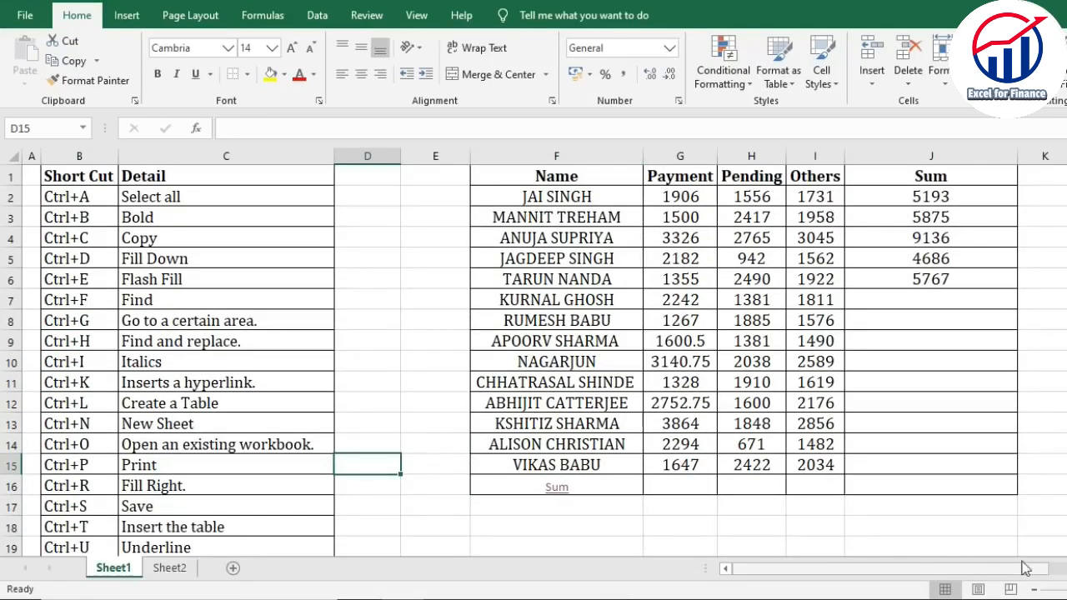
{"action": "scroll", "coordinate": [1032, 540], "scroll_direction": "right", "scroll_amount": 1}
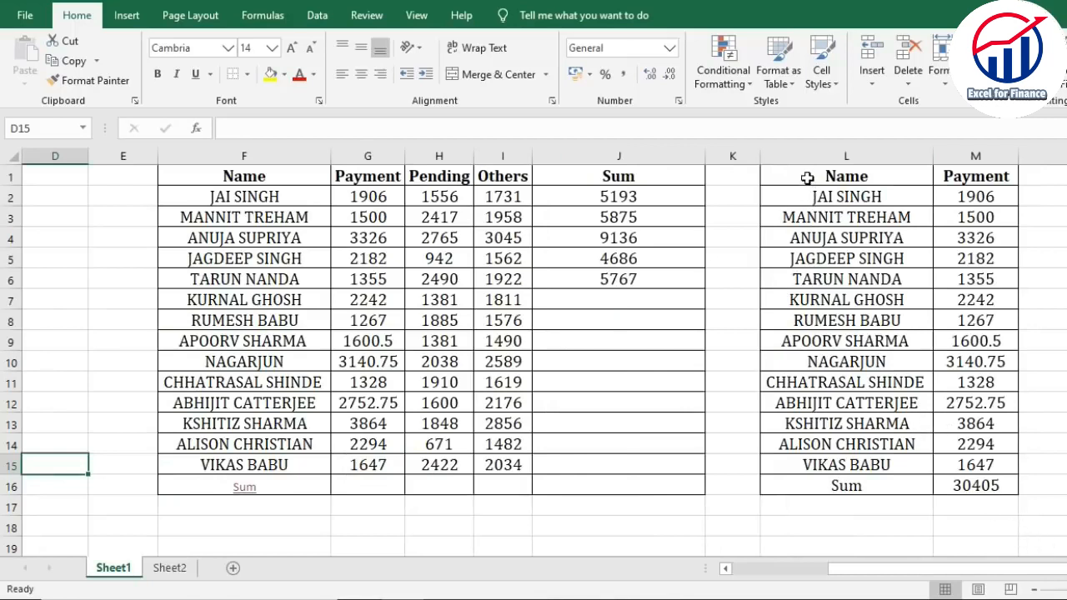
{"action": "left_click_drag", "start_coordinate": [806, 178], "coordinate": [981, 486]}
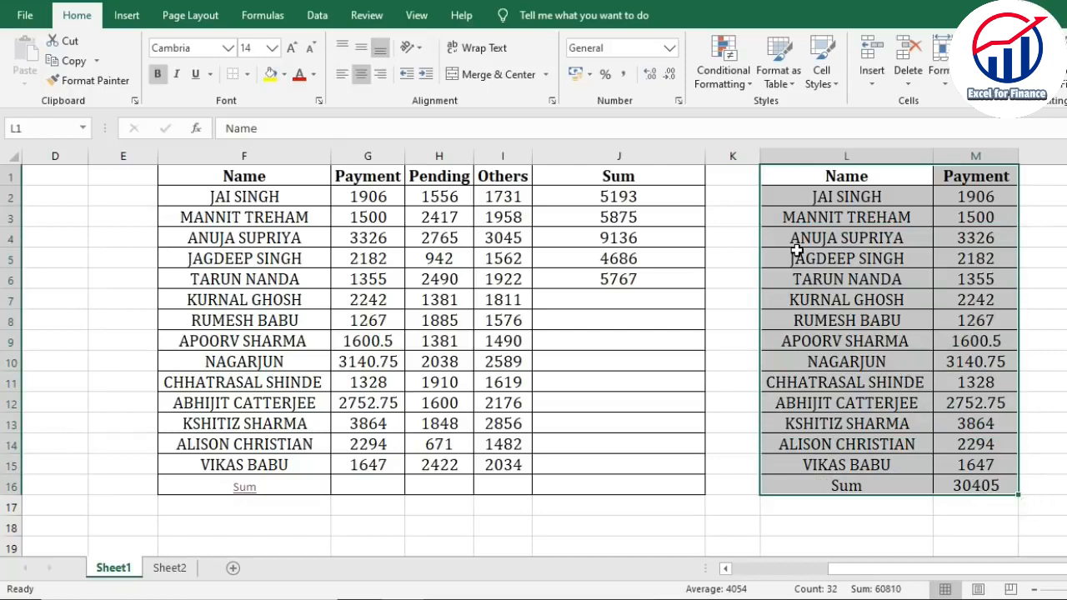
{"action": "key", "text": "ctrl+t"}
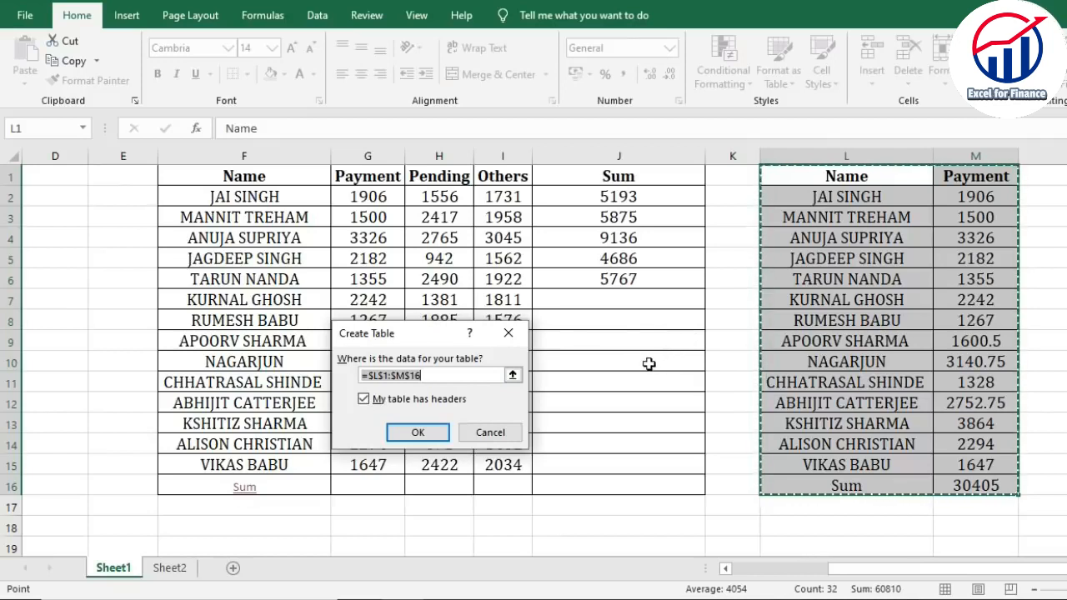
{"action": "left_click", "coordinate": [400, 441]}
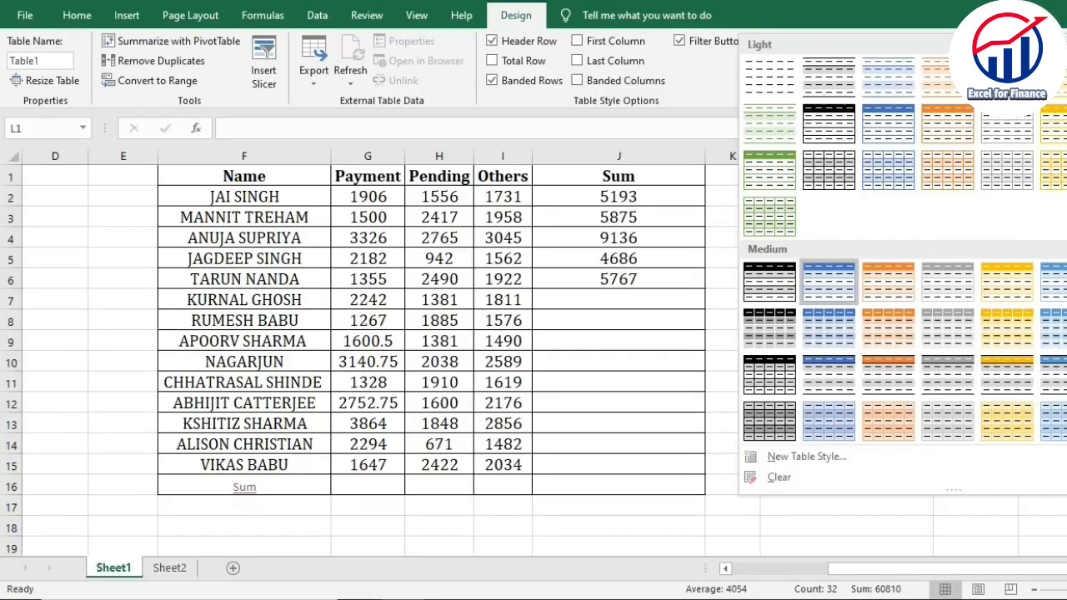
{"action": "left_click", "coordinate": [1065, 328]}
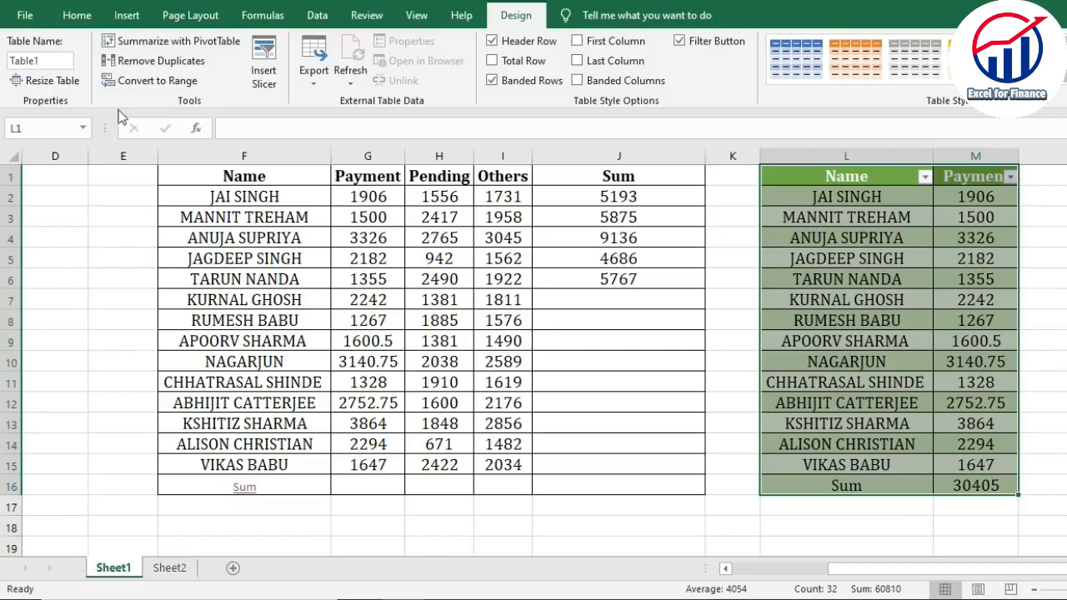
Step: Convert the green Name and Payment table in L1:M16 back to a normal range
{"action": "left_click", "coordinate": [155, 79]}
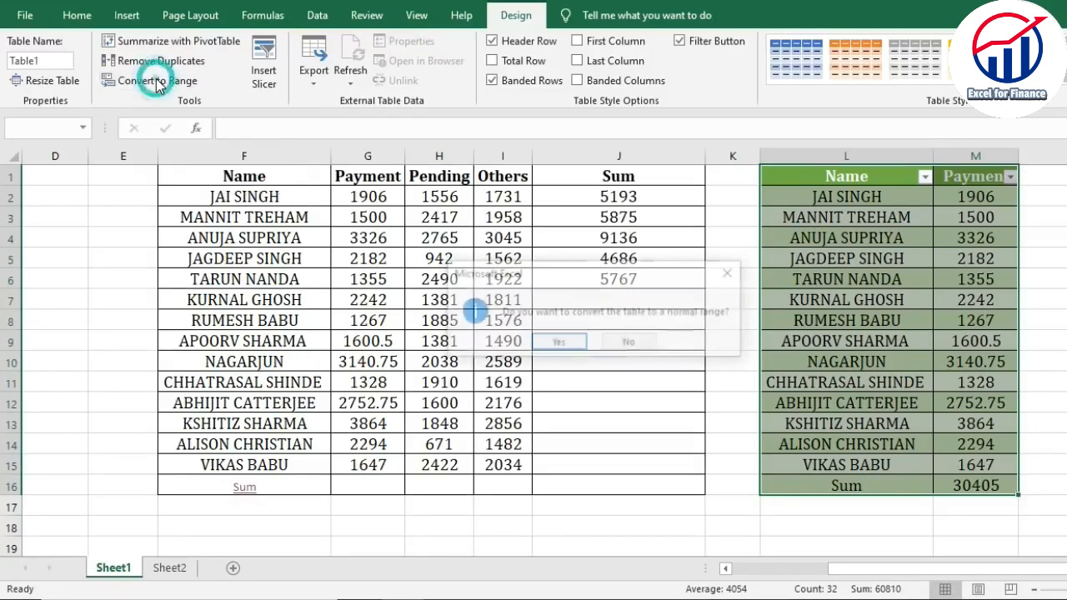
{"action": "left_click", "coordinate": [554, 342]}
{"action": "left_click", "coordinate": [862, 261]}
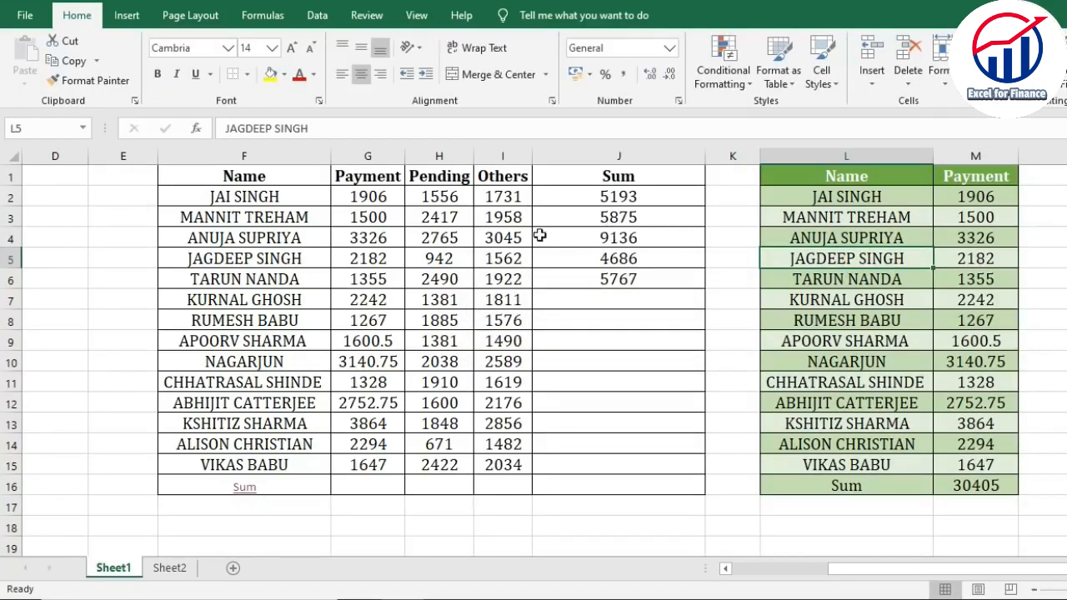
Step: Copy the plain cell format of I4 onto the range L1:M16 with Format Painter
{"action": "left_click", "coordinate": [504, 238]}
{"action": "left_click", "coordinate": [90, 80]}
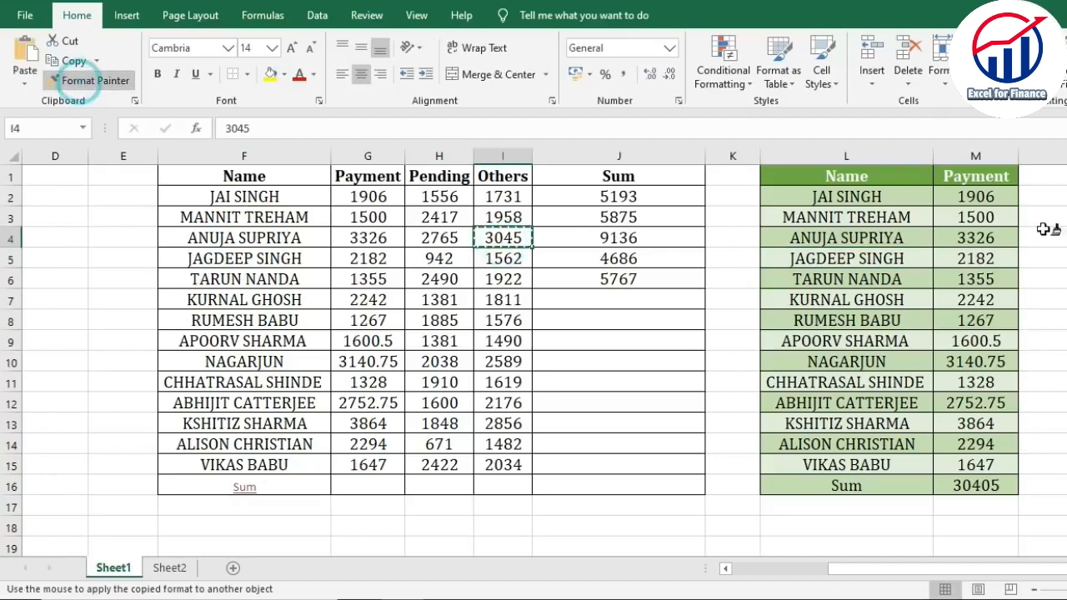
{"action": "mouse_move", "coordinate": [844, 176]}
{"action": "left_mouse_down"}
{"action": "mouse_move", "coordinate": [916, 214]}
{"action": "mouse_move", "coordinate": [928, 328]}
{"action": "mouse_move", "coordinate": [975, 486]}
{"action": "left_mouse_up"}
{"action": "left_click", "coordinate": [1041, 403]}
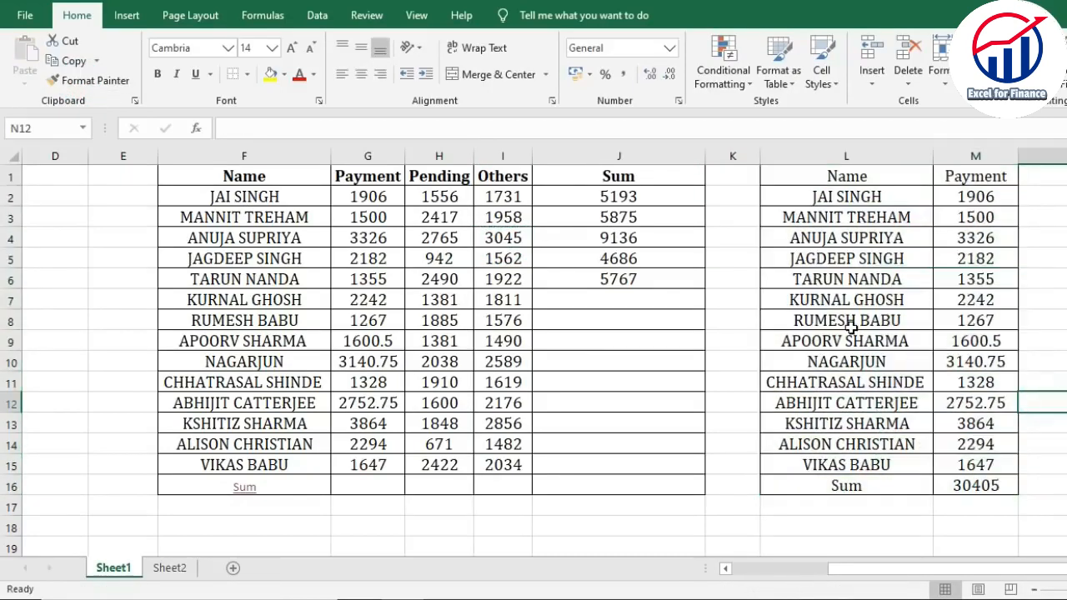
Step: Go to the New Sheet entry in C13 of the shortcut list and create a new blank workbook
{"action": "left_click", "coordinate": [850, 328]}
{"action": "key", "text": "Left"}
{"action": "key", "text": "Home"}
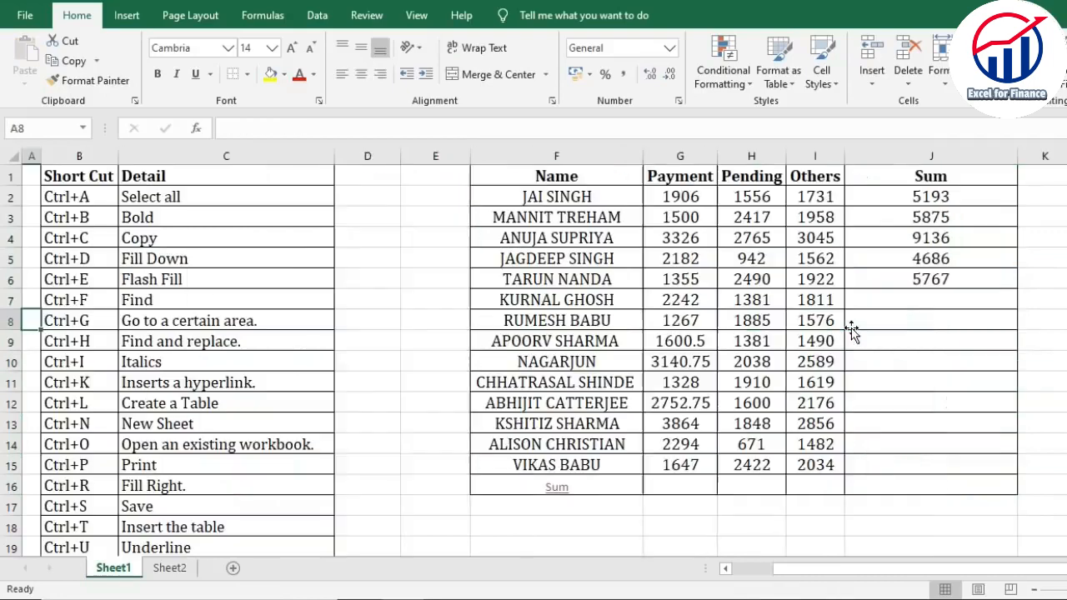
{"action": "key", "text": "Down"}
{"action": "key", "text": "Down"}
{"action": "key", "text": "Down"}
{"action": "key", "text": "Down"}
{"action": "key", "text": "Down"}
{"action": "key", "text": "Right"}
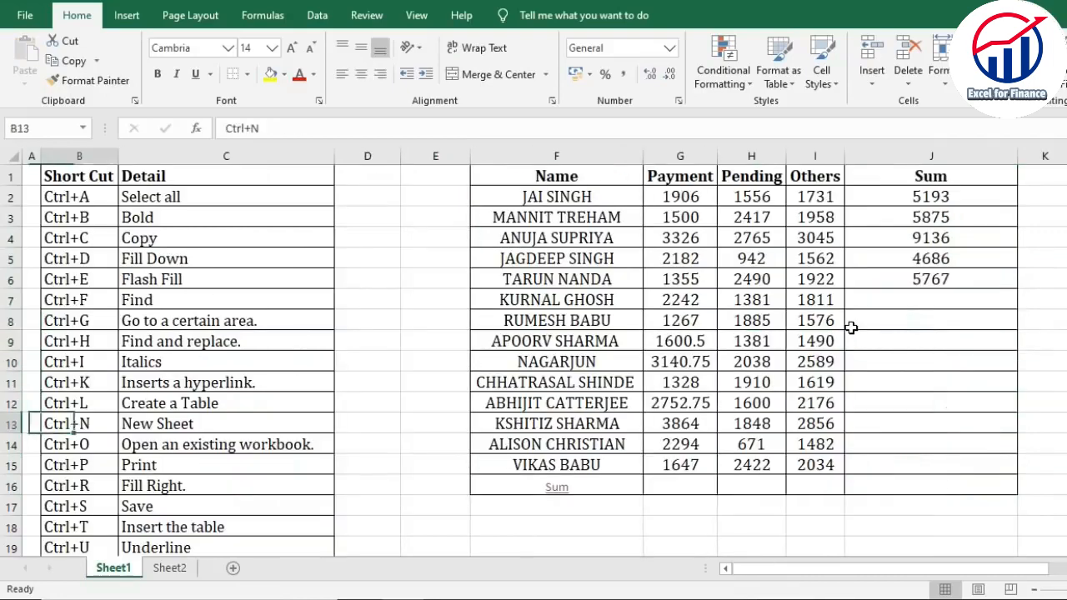
{"action": "key", "text": "Right"}
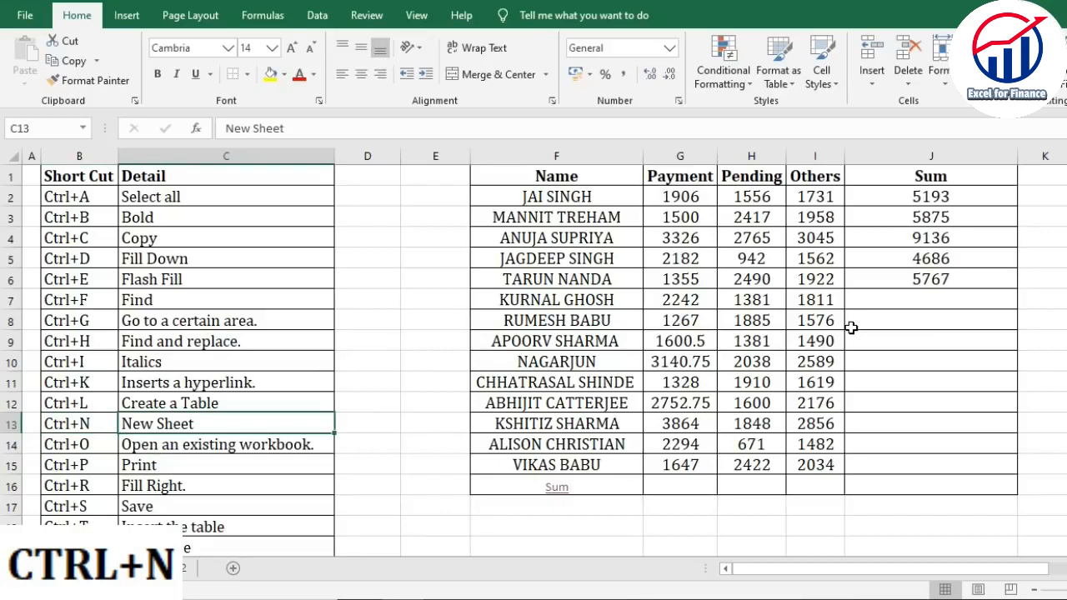
{"action": "key", "text": "ctrl+n"}
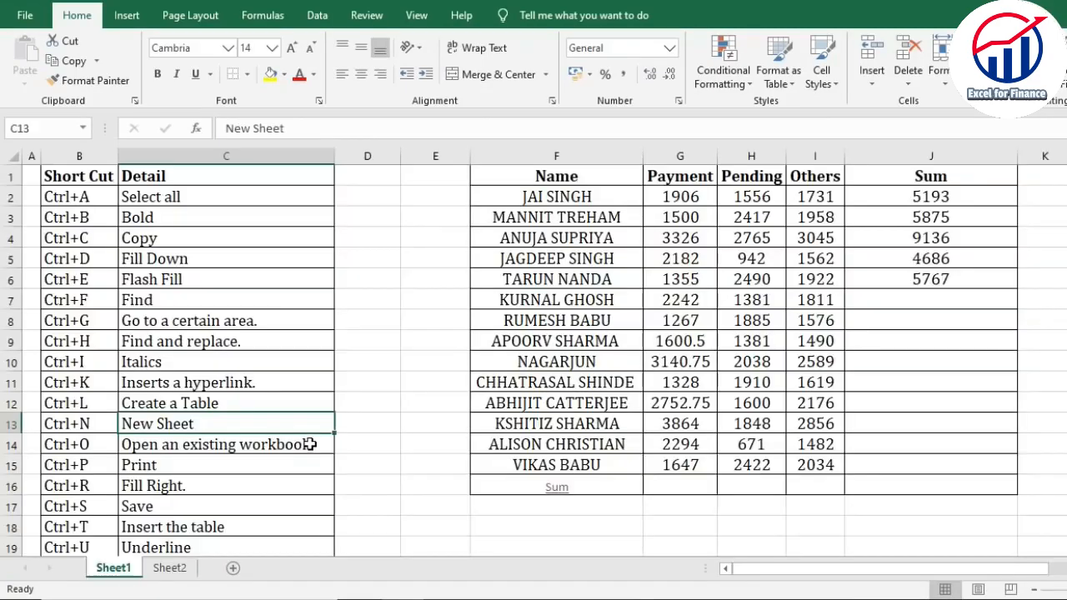
Step: Select the existing-workbook entry in C14, look through the recent workbooks on the Open page, and return to the sheet
{"action": "scroll", "coordinate": [305, 442], "scroll_direction": "down", "scroll_amount": 1}
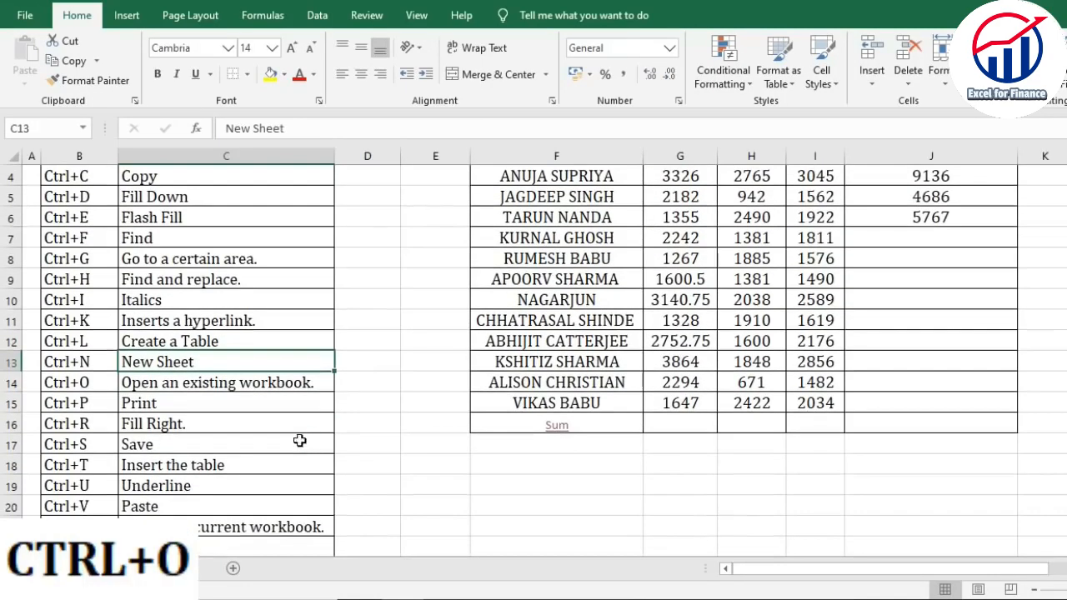
{"action": "left_click", "coordinate": [161, 384]}
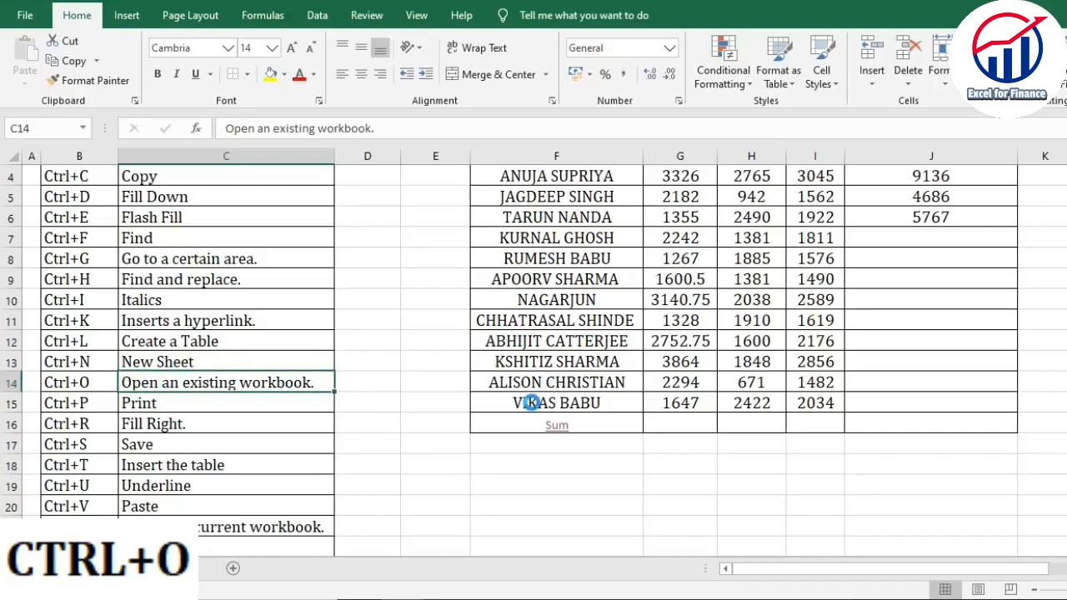
{"action": "key", "text": "ctrl+o"}
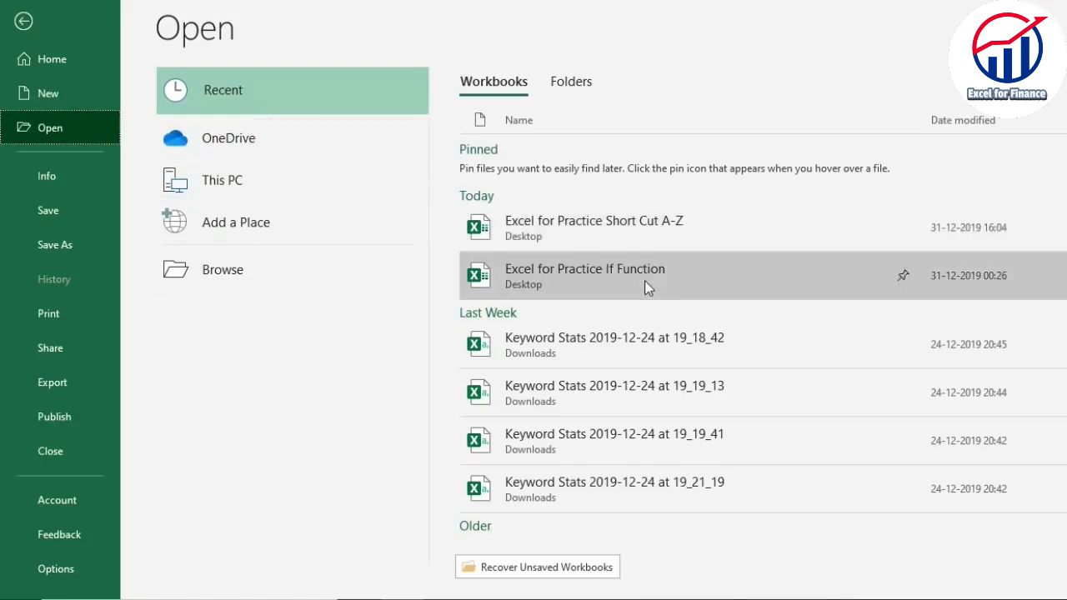
{"action": "scroll", "coordinate": [650, 307], "scroll_direction": "down", "scroll_amount": 1}
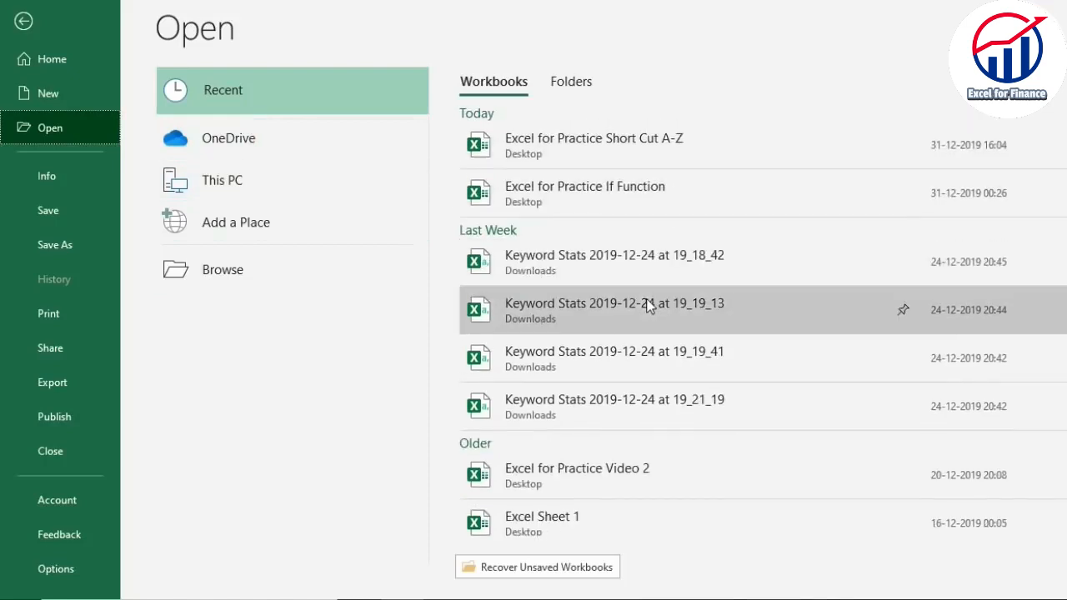
{"action": "scroll", "coordinate": [650, 307], "scroll_direction": "up", "scroll_amount": 1}
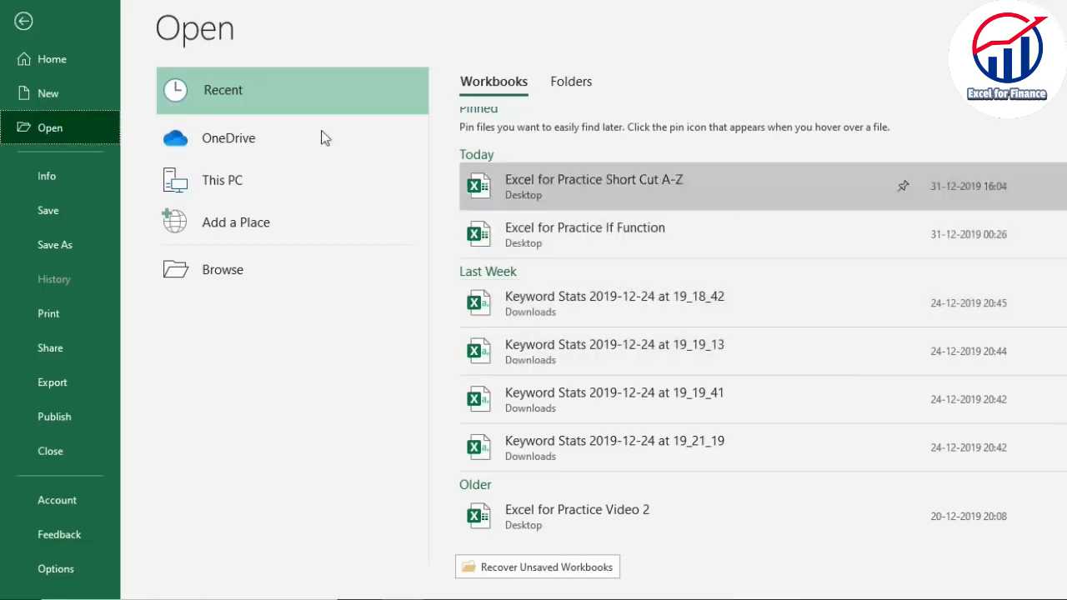
{"action": "left_click", "coordinate": [23, 22]}
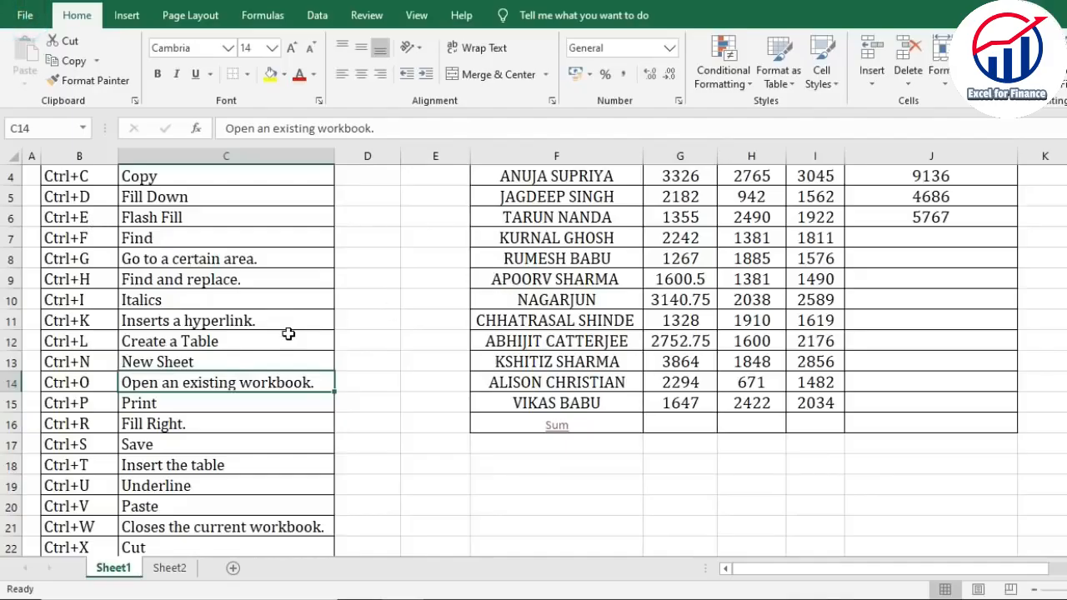
Step: Select the Print entry in C15, view the print preview and print settings, and return to the sheet
{"action": "left_click", "coordinate": [166, 405]}
{"action": "key", "text": "ctrl+p"}
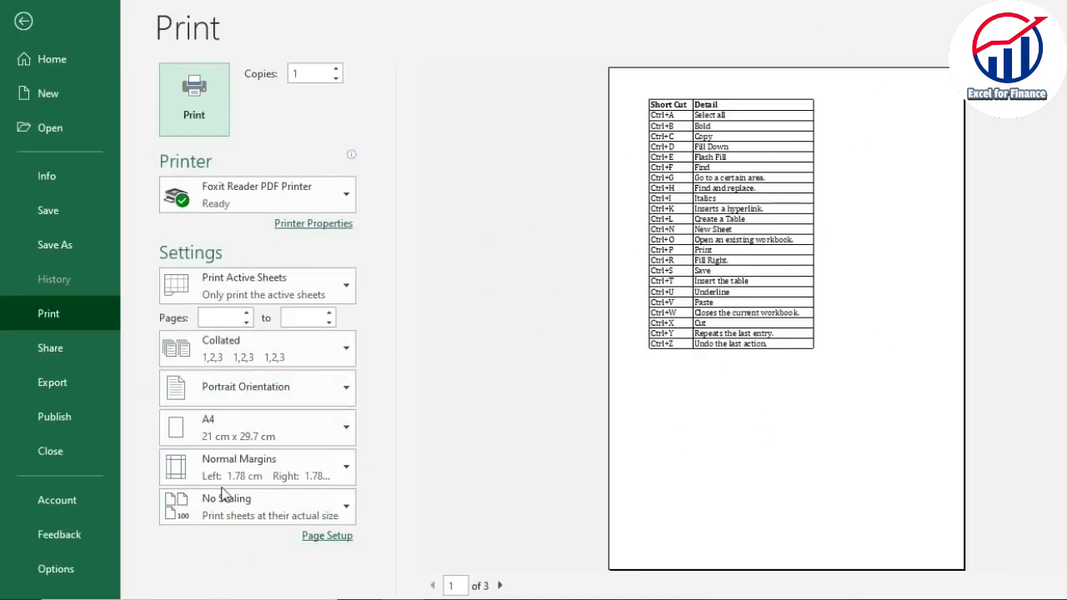
{"action": "left_click", "coordinate": [23, 23]}
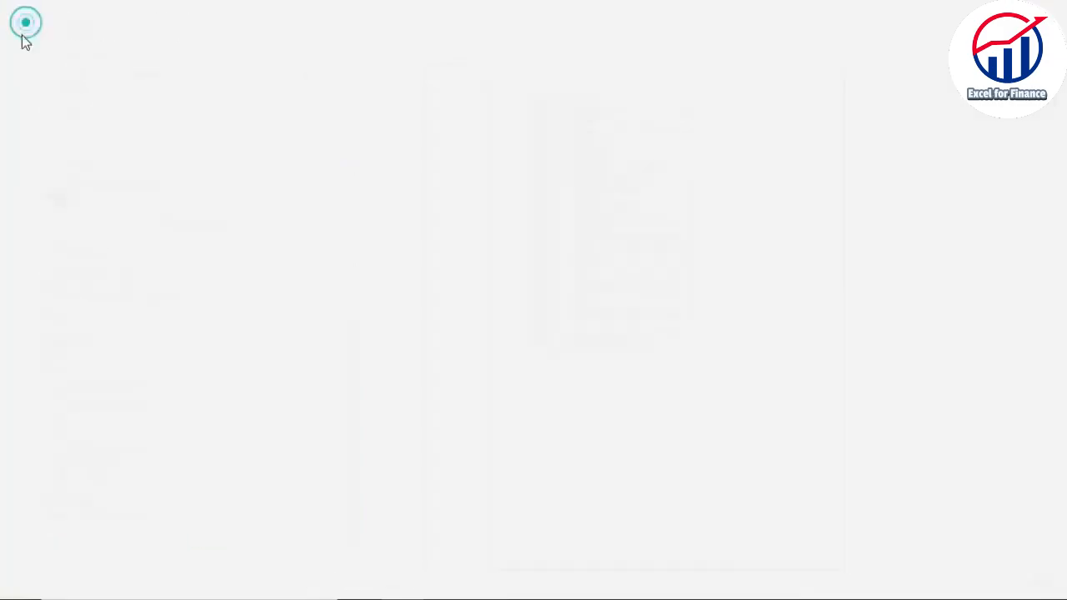
Step: Enter the formula =SUM(G2:G15) in G16, the Payment column's cell in the Sum row
{"action": "key", "text": "Right"}
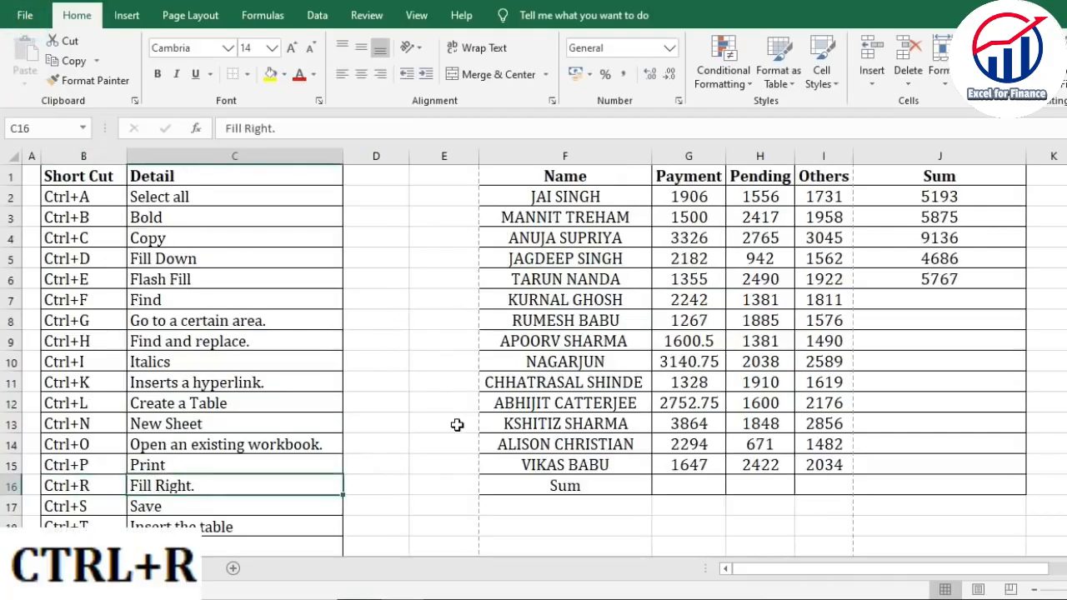
{"action": "scroll", "coordinate": [481, 397], "scroll_direction": "down", "scroll_amount": 3}
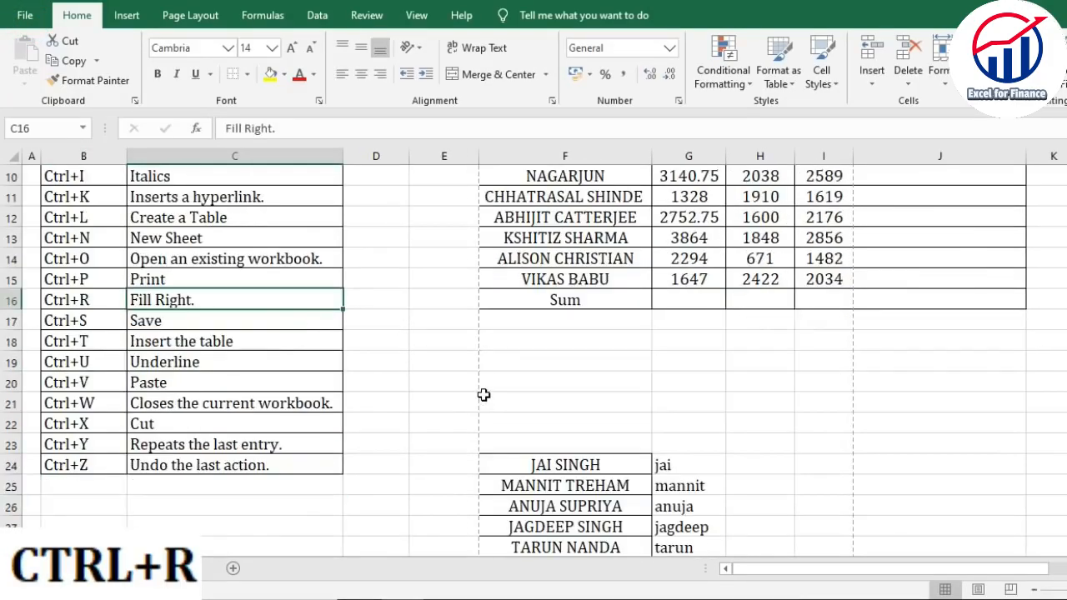
{"action": "scroll", "coordinate": [677, 375], "scroll_direction": "up", "scroll_amount": 3}
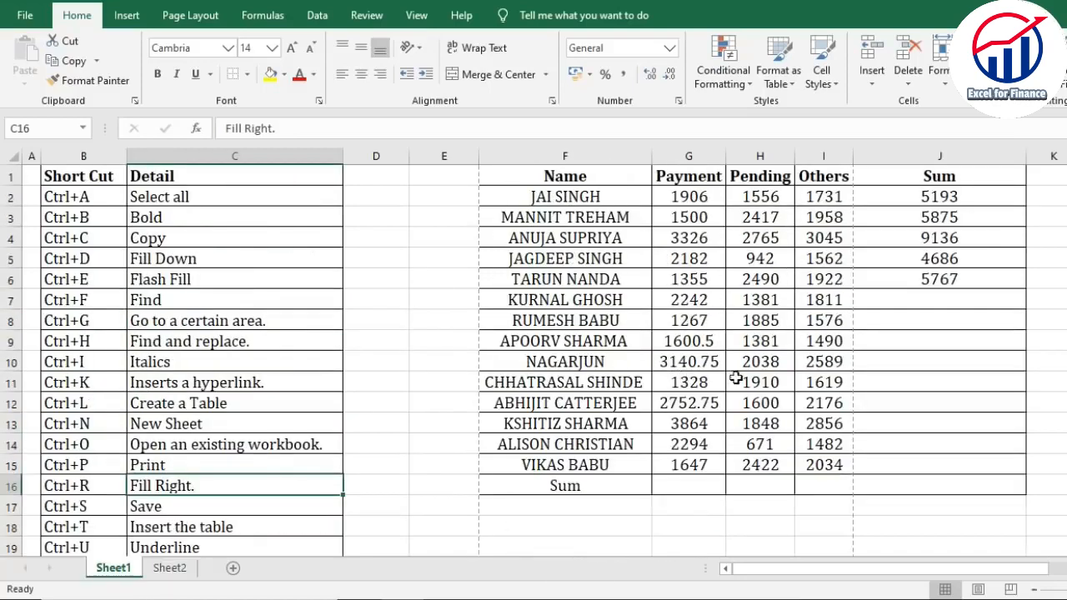
{"action": "left_click", "coordinate": [693, 492]}
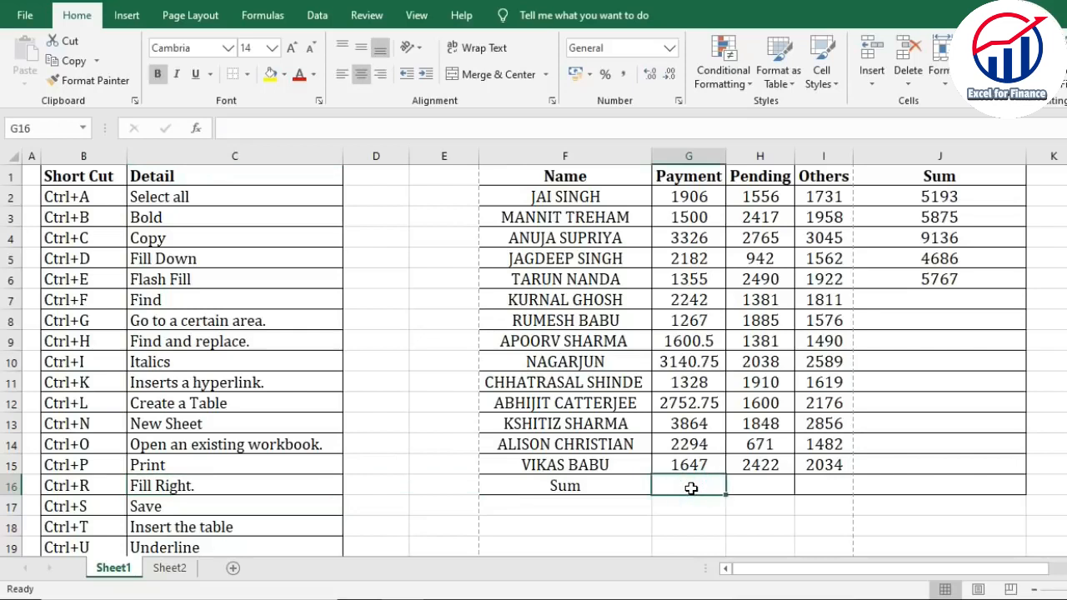
{"action": "type", "text": "=sum("}
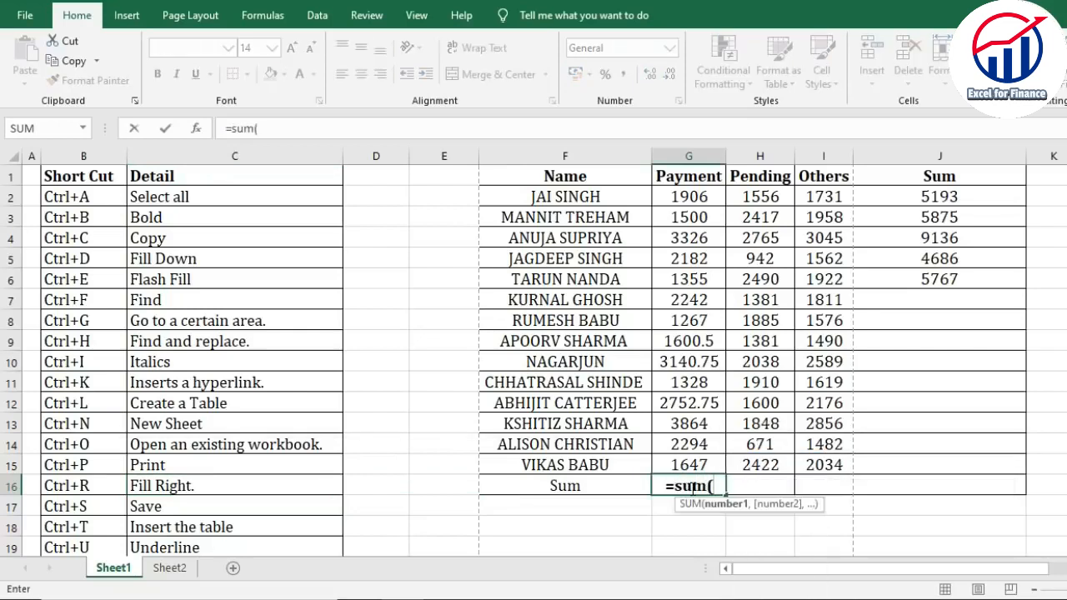
{"action": "left_click_drag", "start_coordinate": [688, 198], "coordinate": [672, 469]}
{"action": "key", "text": "Return"}
{"action": "key", "text": "Up"}
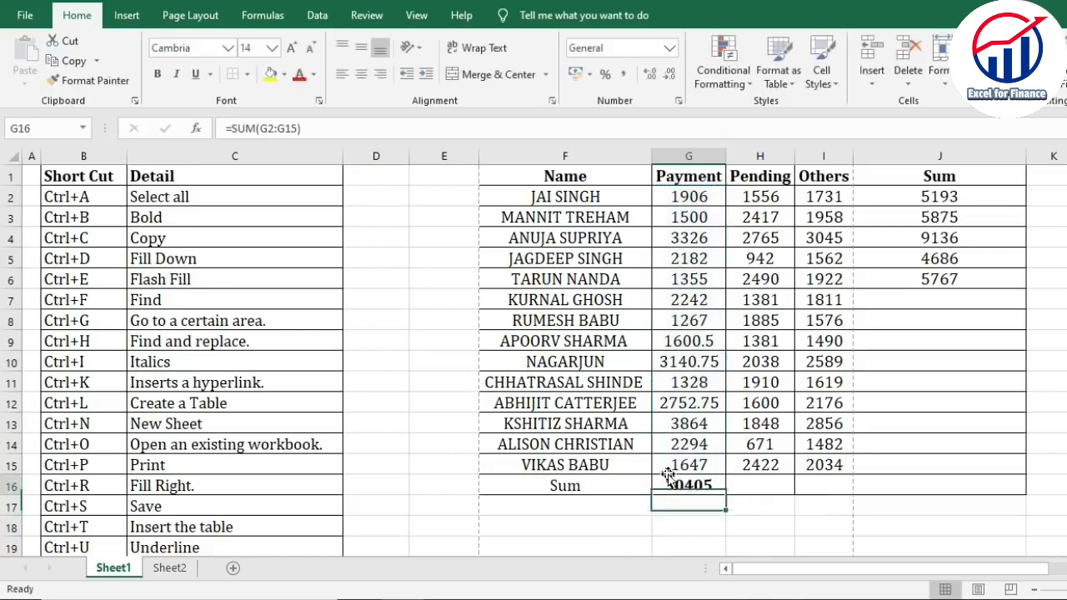
Step: Fill the sum formula from G16 right into H16 and I16 and check the copied formulas
{"action": "key", "text": "Right"}
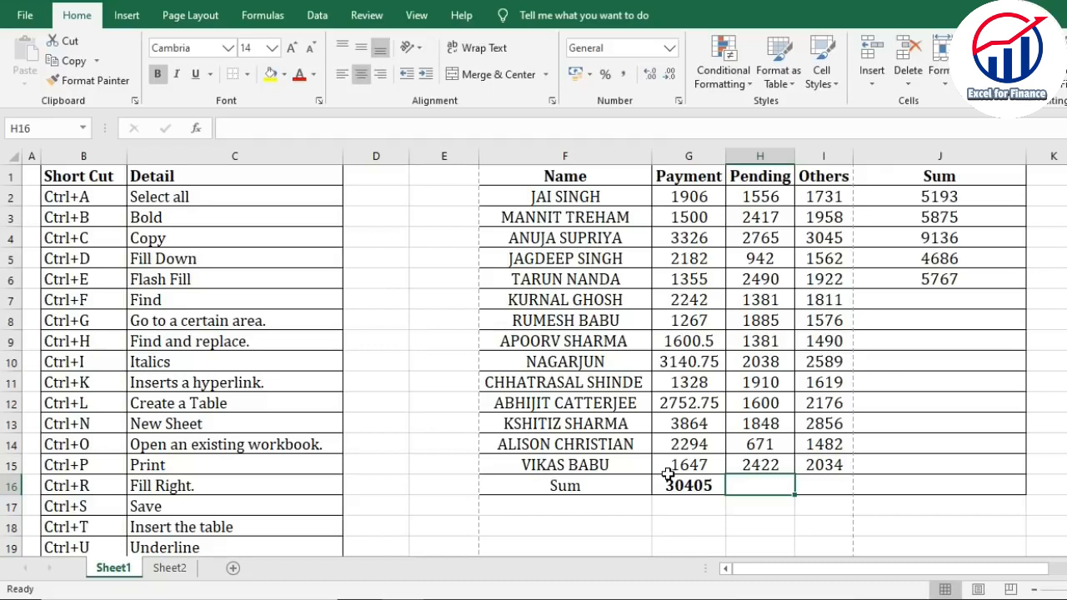
{"action": "key", "text": "ctrl+r"}
{"action": "key", "text": "Right"}
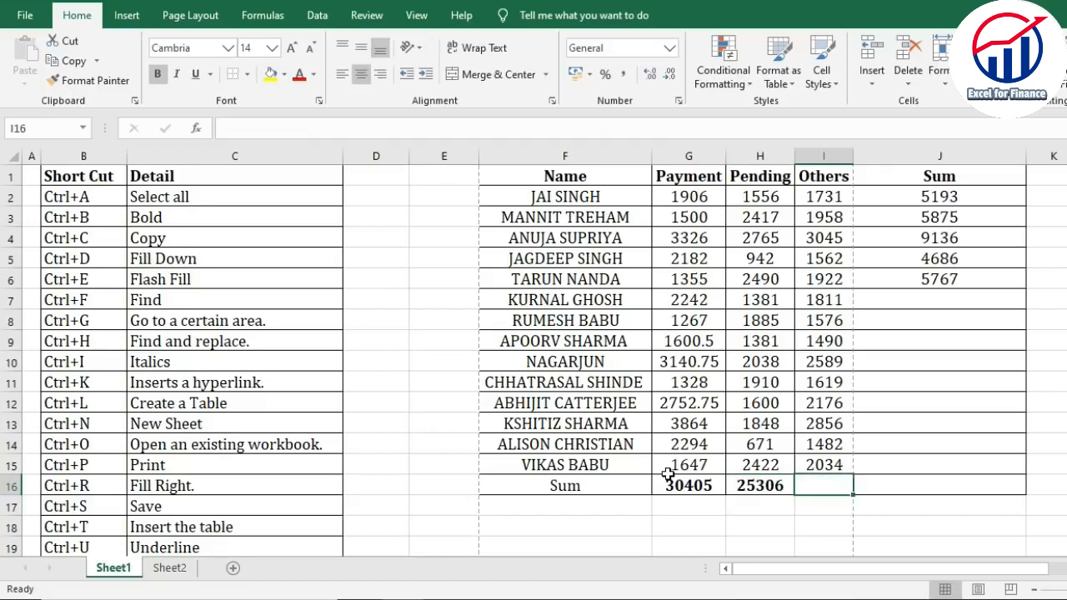
{"action": "key", "text": "ctrl+r"}
{"action": "key", "text": "Left"}
{"action": "key", "text": "Left"}
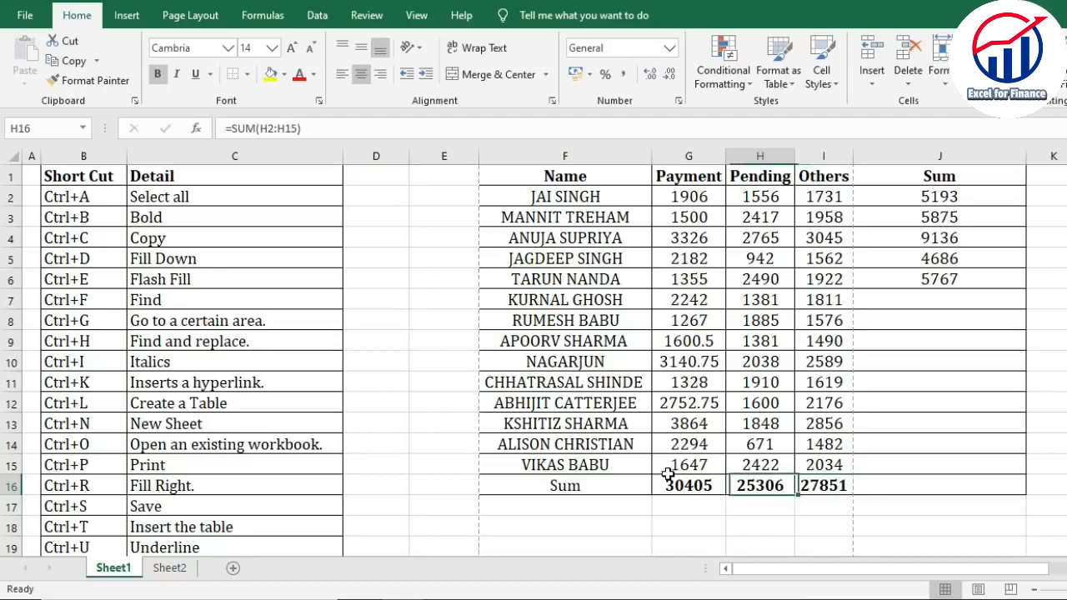
{"action": "key", "text": "Right"}
{"action": "key", "text": "Right"}
{"action": "key", "text": "Right"}
{"action": "key", "text": "Left"}
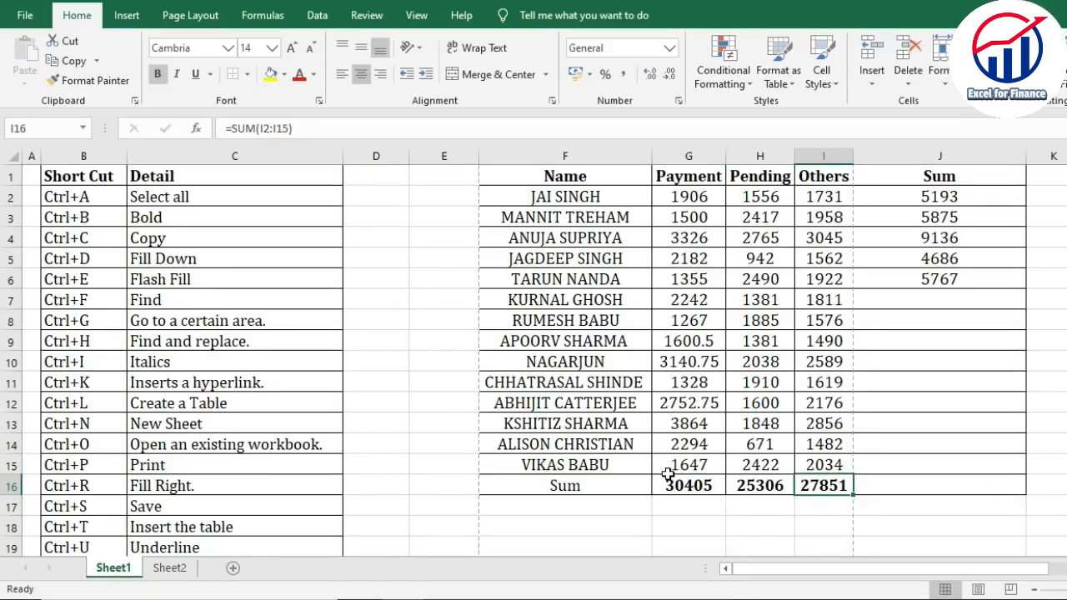
Step: Select the Ctrl+S entry in B17, switch to the new blank workbook and issue the Save command there
{"action": "scroll", "coordinate": [309, 414], "scroll_direction": "down", "scroll_amount": 2}
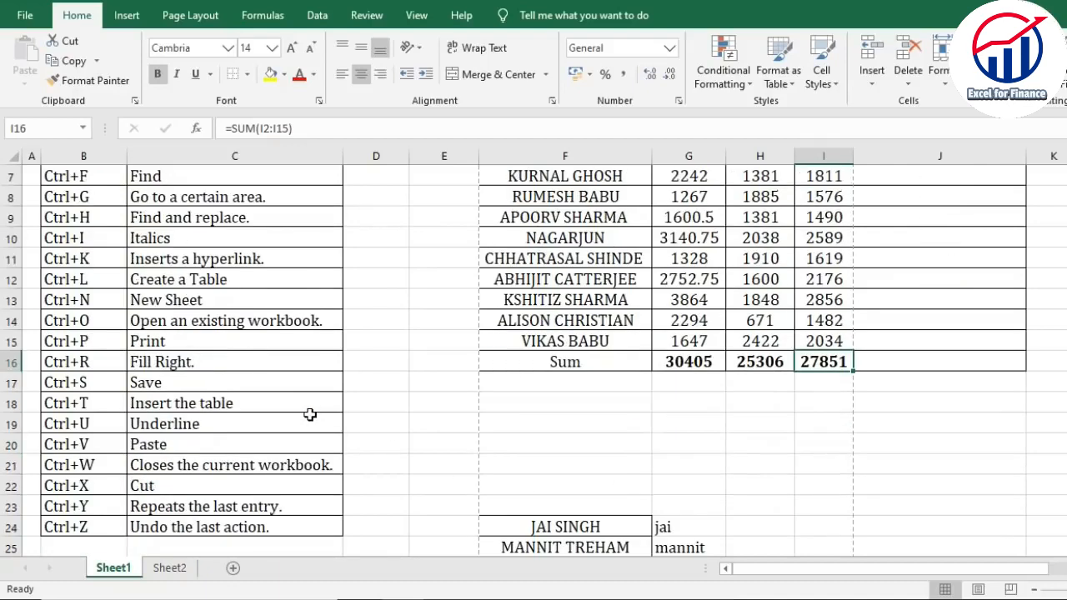
{"action": "scroll", "coordinate": [200, 401], "scroll_direction": "down", "scroll_amount": 1}
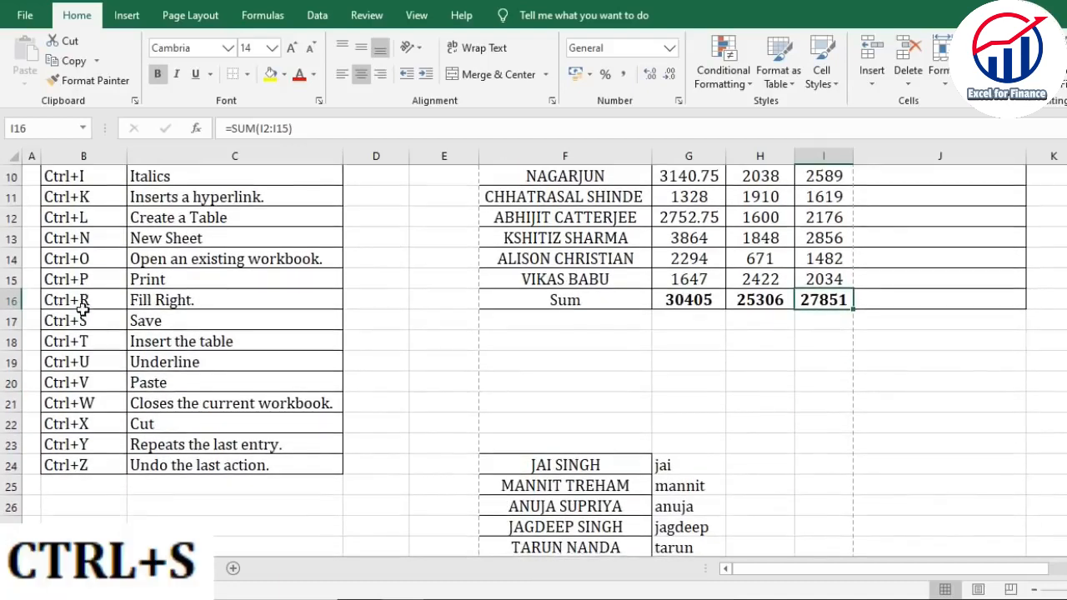
{"action": "left_click_drag", "start_coordinate": [75, 320], "coordinate": [325, 322]}
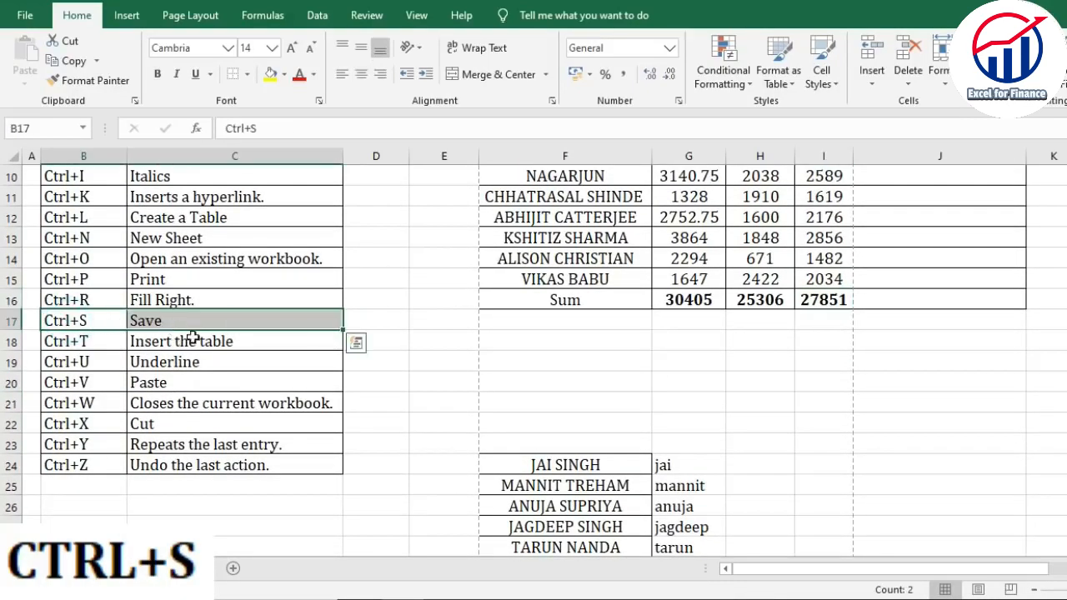
{"action": "left_click", "coordinate": [267, 360]}
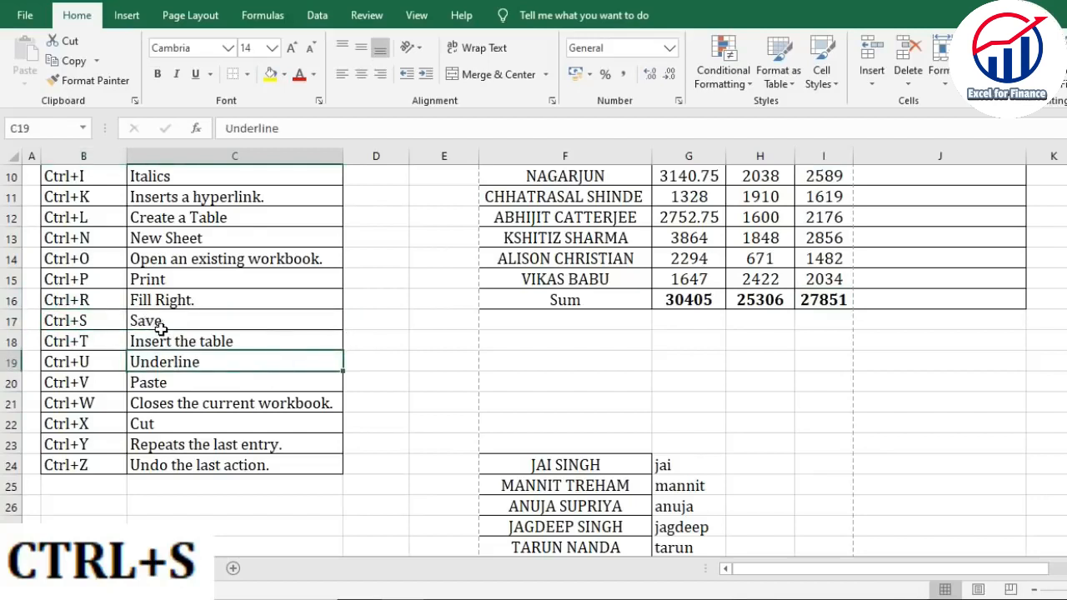
{"action": "left_click", "coordinate": [99, 322]}
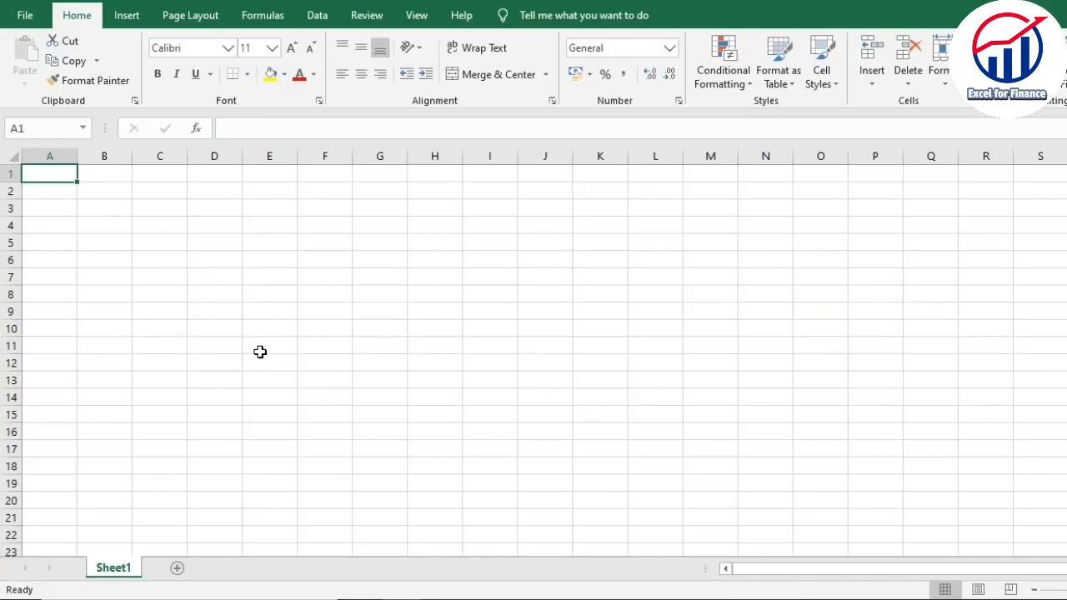
{"action": "key", "text": "ctrl+s"}
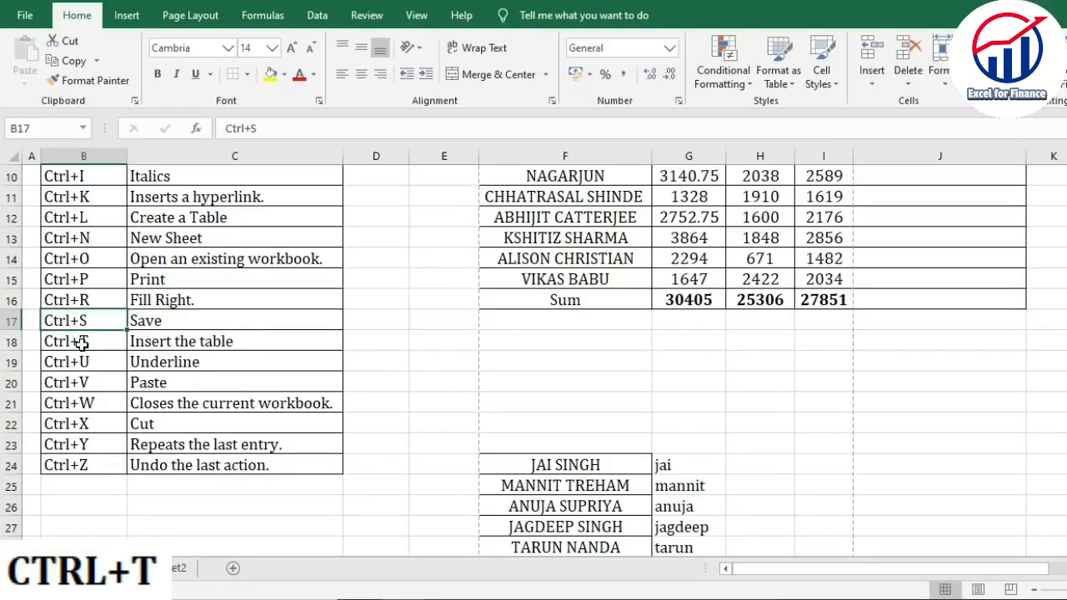
Step: Create a table over the empty range H20:J26 without using existing headers
{"action": "left_click", "coordinate": [54, 341]}
{"action": "left_click", "coordinate": [167, 341]}
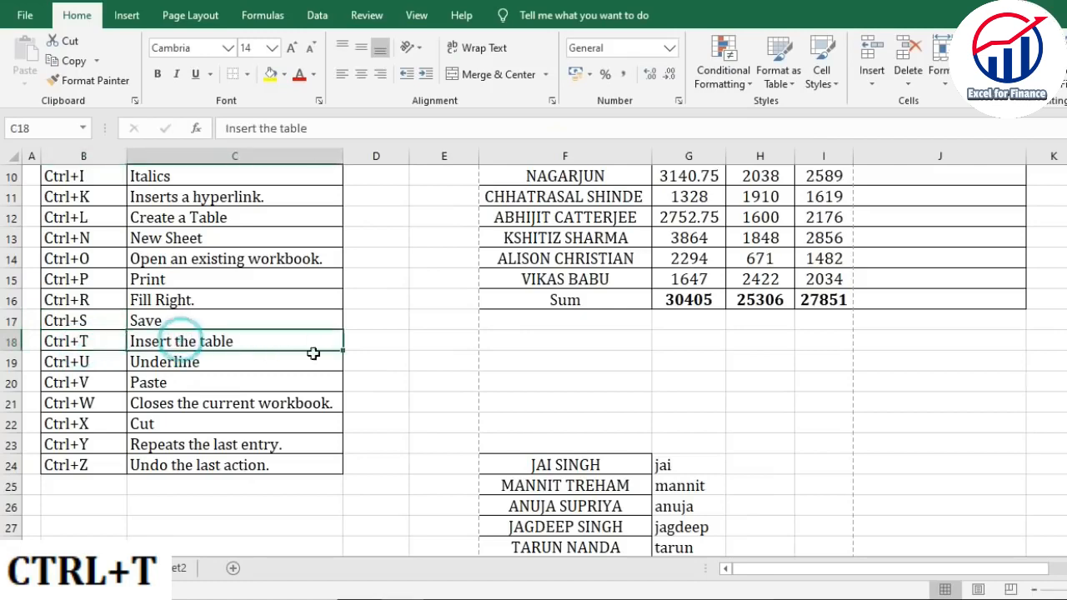
{"action": "scroll", "coordinate": [787, 375], "scroll_direction": "down", "scroll_amount": 1}
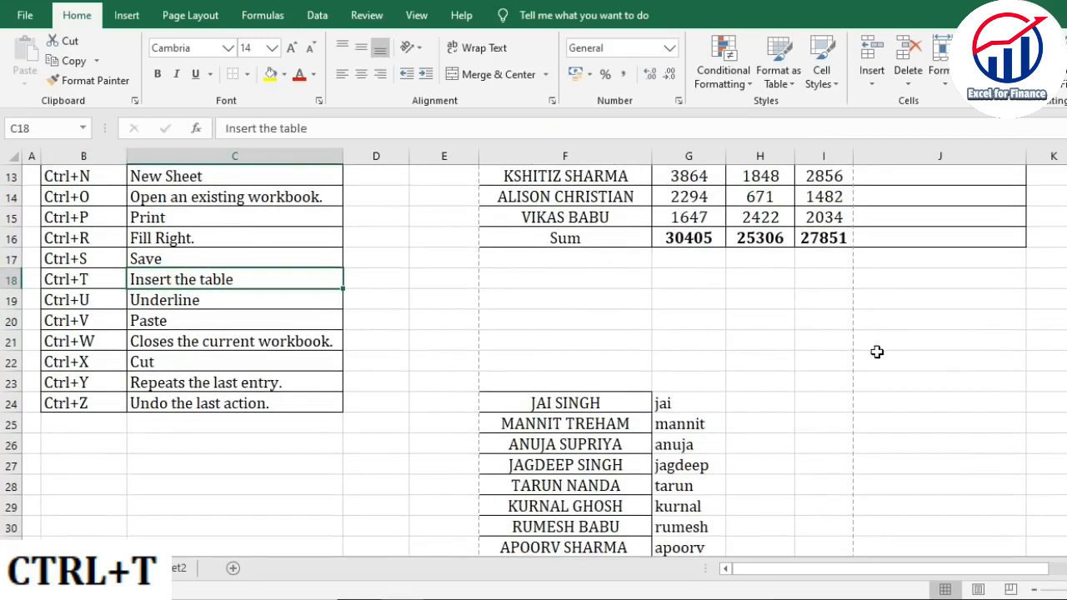
{"action": "scroll", "coordinate": [852, 330], "scroll_direction": "up", "scroll_amount": 1}
{"action": "left_click", "coordinate": [887, 387]}
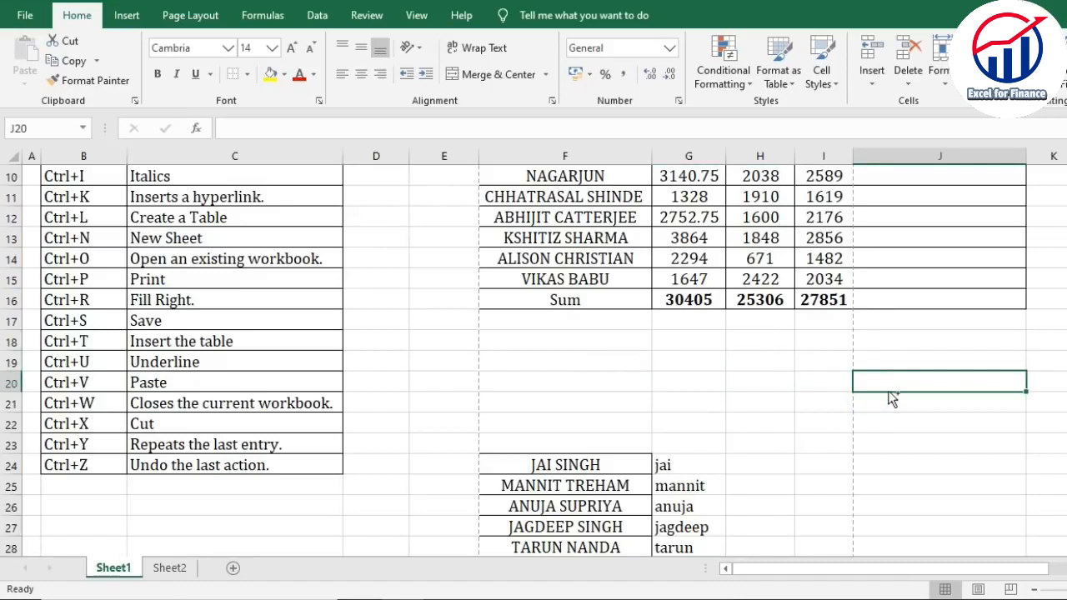
{"action": "key", "text": "ctrl+t"}
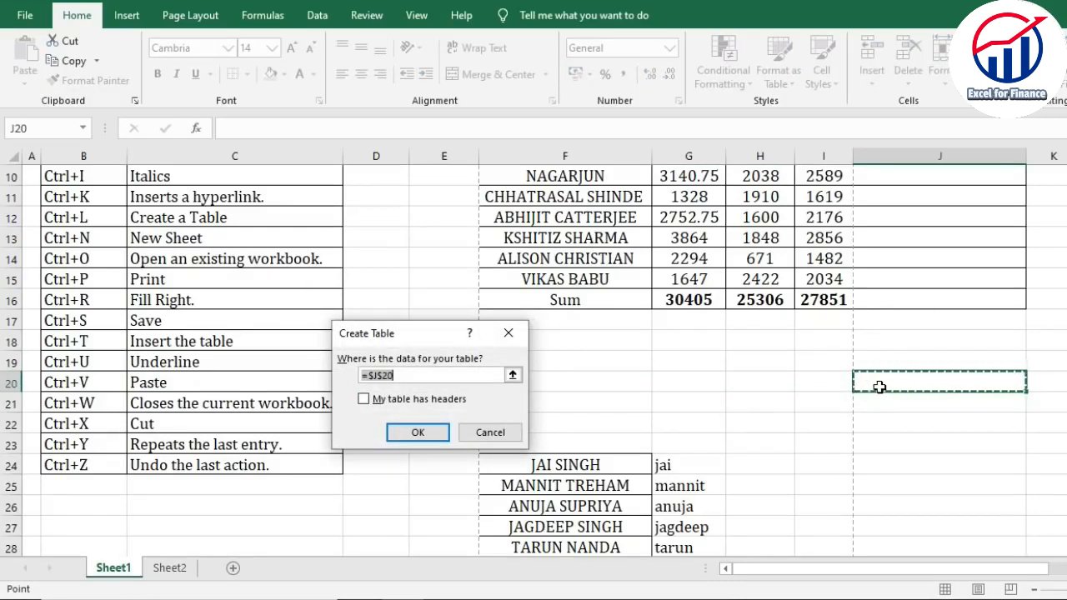
{"action": "left_click_drag", "start_coordinate": [880, 384], "coordinate": [771, 508]}
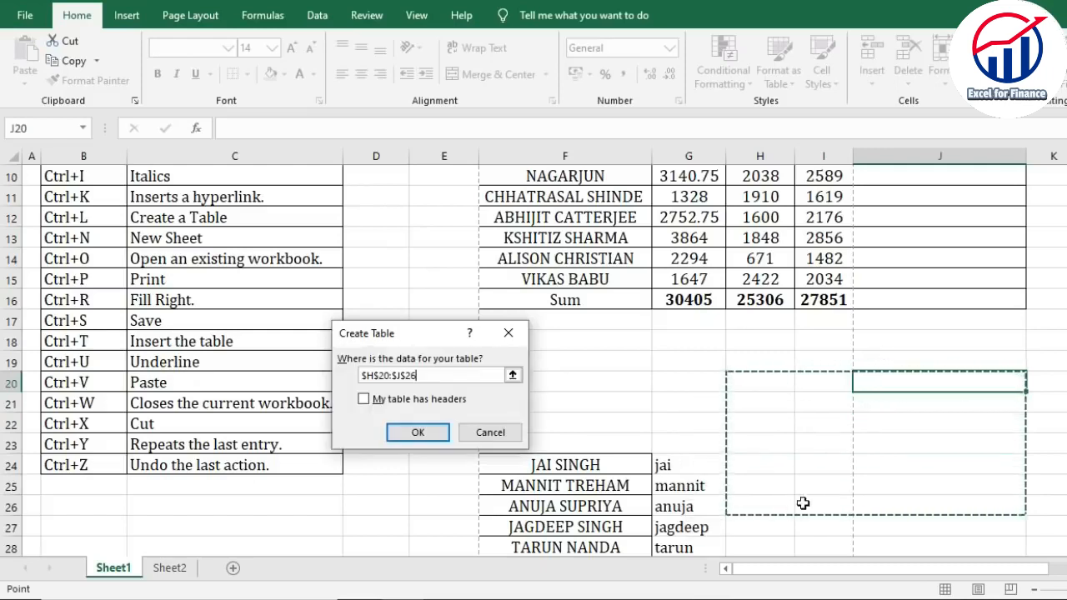
{"action": "left_click", "coordinate": [418, 433]}
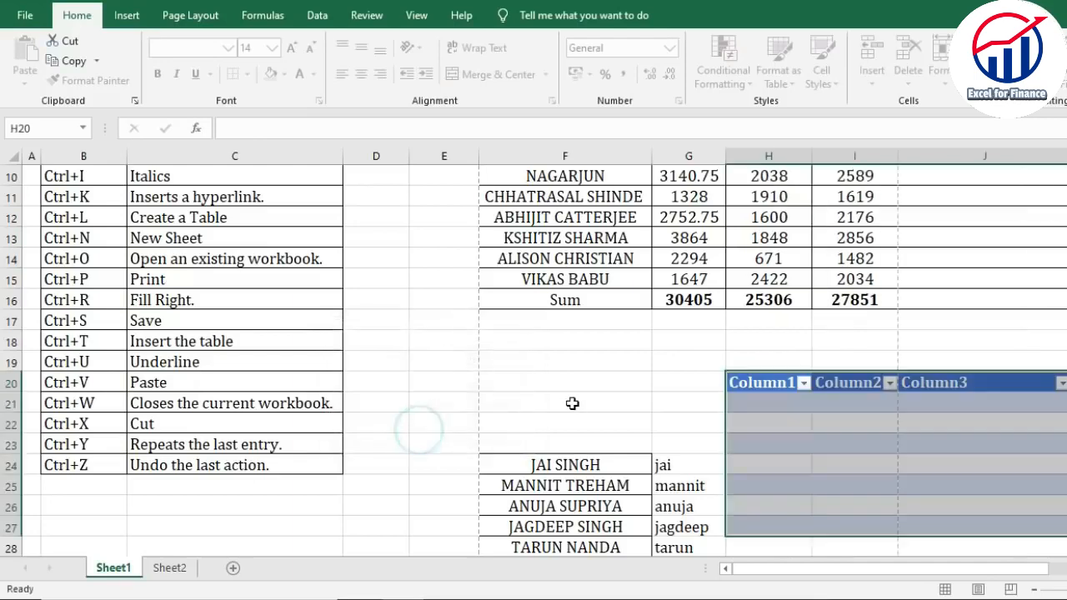
Step: Convert the new empty table starting at H20 to a normal range
{"action": "scroll", "coordinate": [571, 403], "scroll_direction": "down", "scroll_amount": 2}
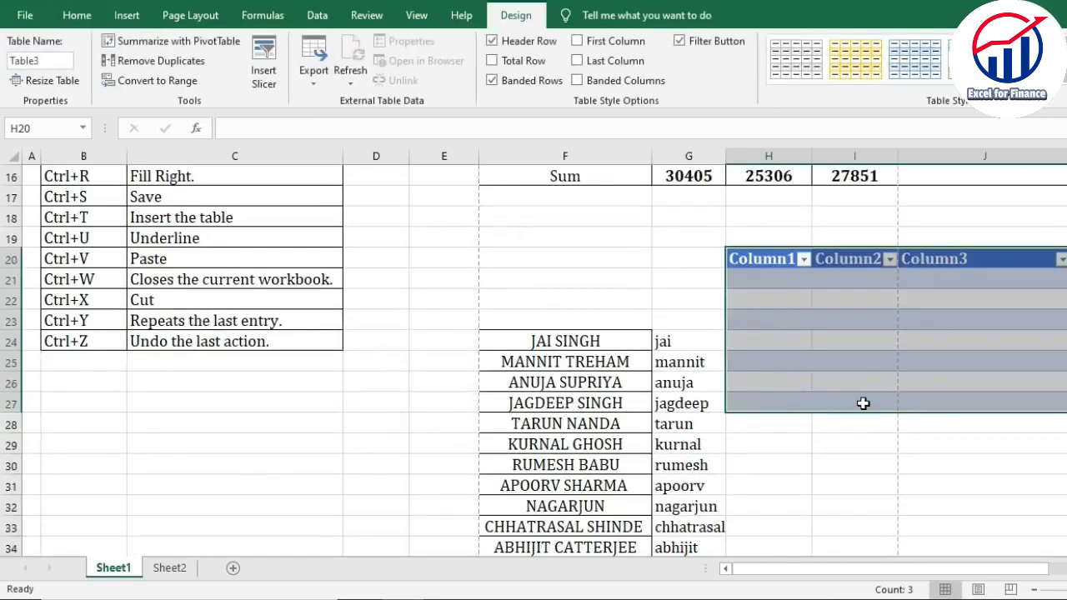
{"action": "left_click", "coordinate": [761, 397]}
{"action": "left_click_drag", "start_coordinate": [761, 257], "coordinate": [986, 397]}
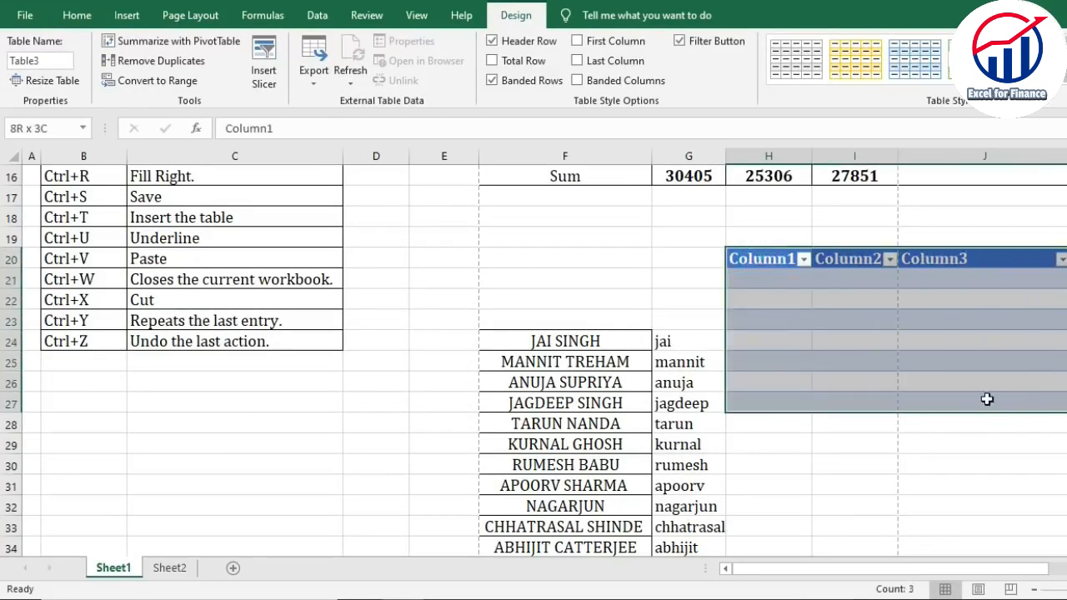
{"action": "left_click", "coordinate": [157, 81]}
{"action": "left_click", "coordinate": [554, 341]}
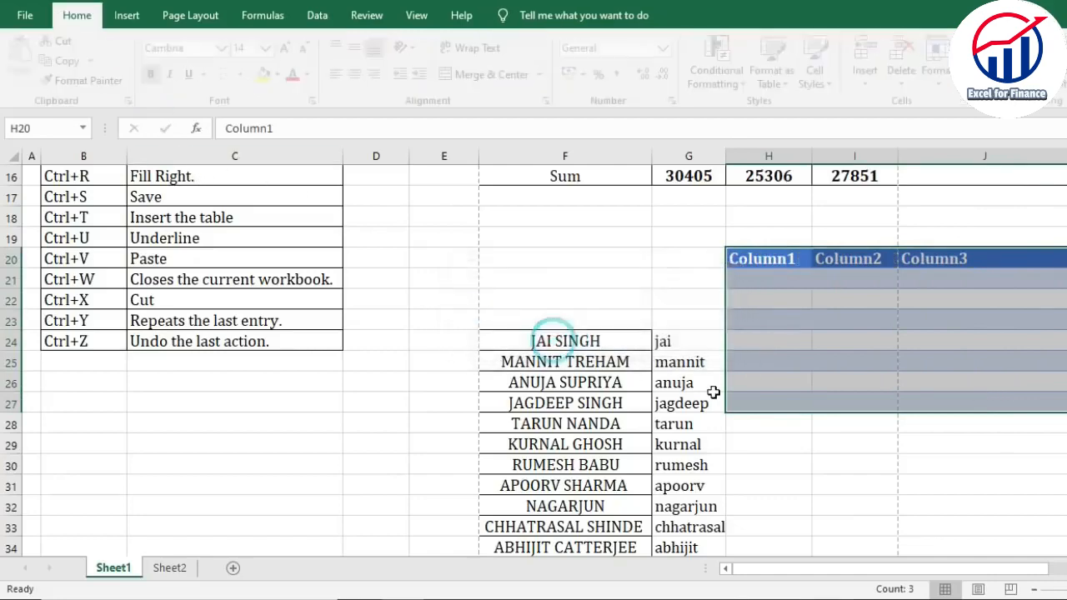
{"action": "left_click", "coordinate": [845, 379]}
Step: Clear the leftover table formatting in H20:J27 by painting the format of blank cell F18 over it
{"action": "scroll", "coordinate": [847, 376], "scroll_direction": "up", "scroll_amount": 3}
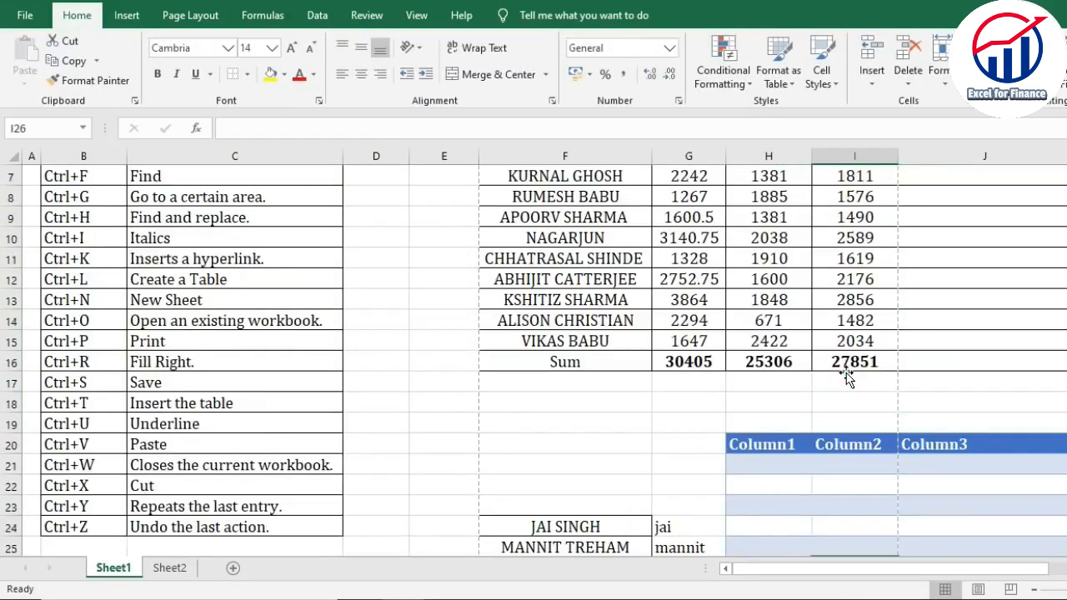
{"action": "scroll", "coordinate": [847, 374], "scroll_direction": "down", "scroll_amount": 2}
{"action": "scroll", "coordinate": [847, 374], "scroll_direction": "up", "scroll_amount": 2}
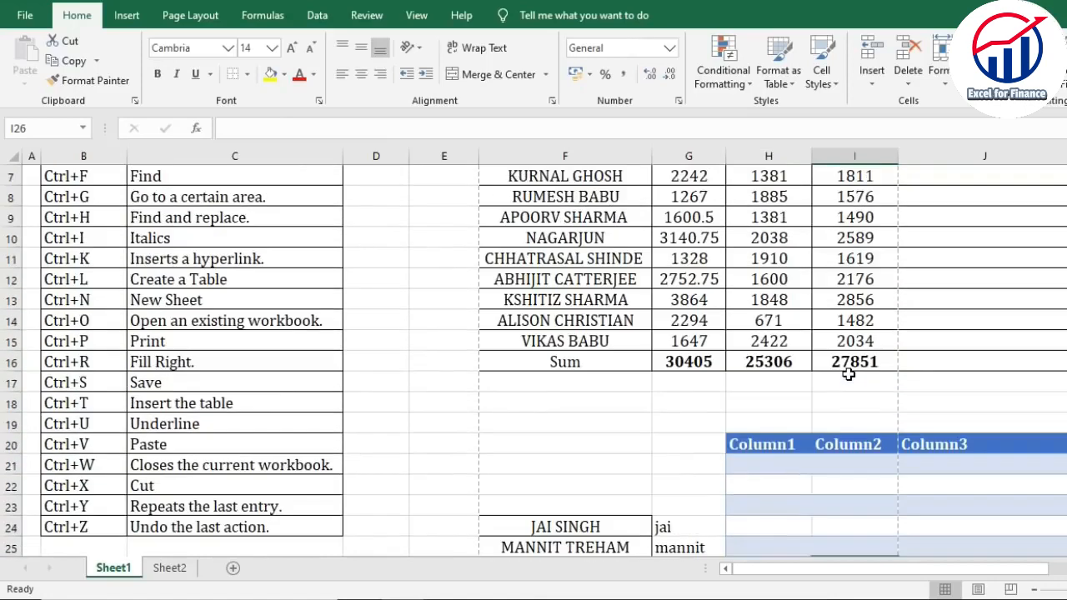
{"action": "left_click", "coordinate": [561, 405]}
{"action": "left_click", "coordinate": [90, 80]}
{"action": "scroll", "coordinate": [762, 356], "scroll_direction": "down", "scroll_amount": 3}
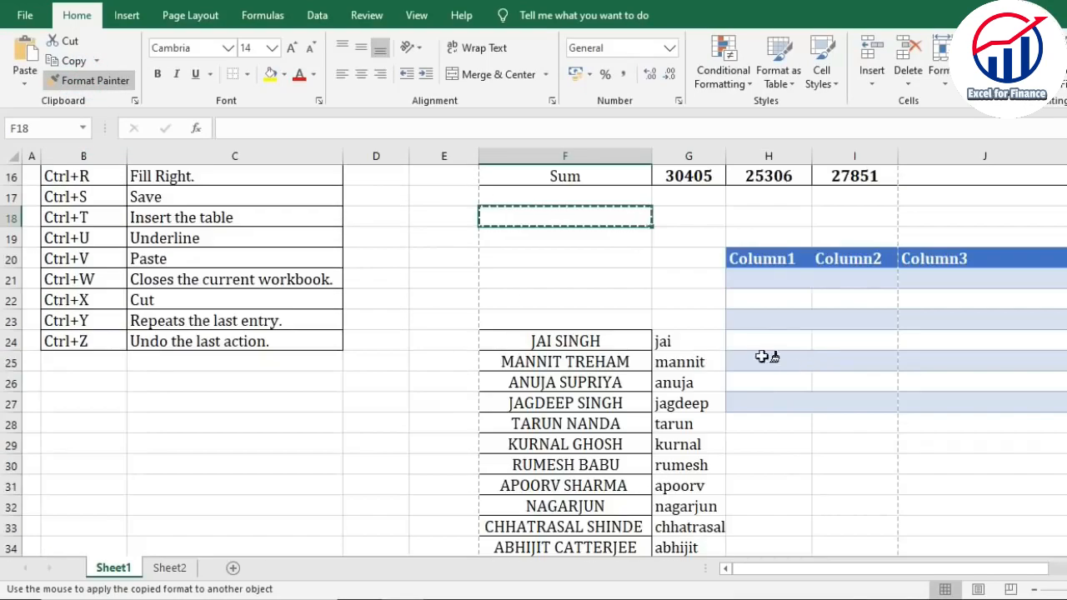
{"action": "left_click_drag", "start_coordinate": [738, 260], "coordinate": [1034, 409]}
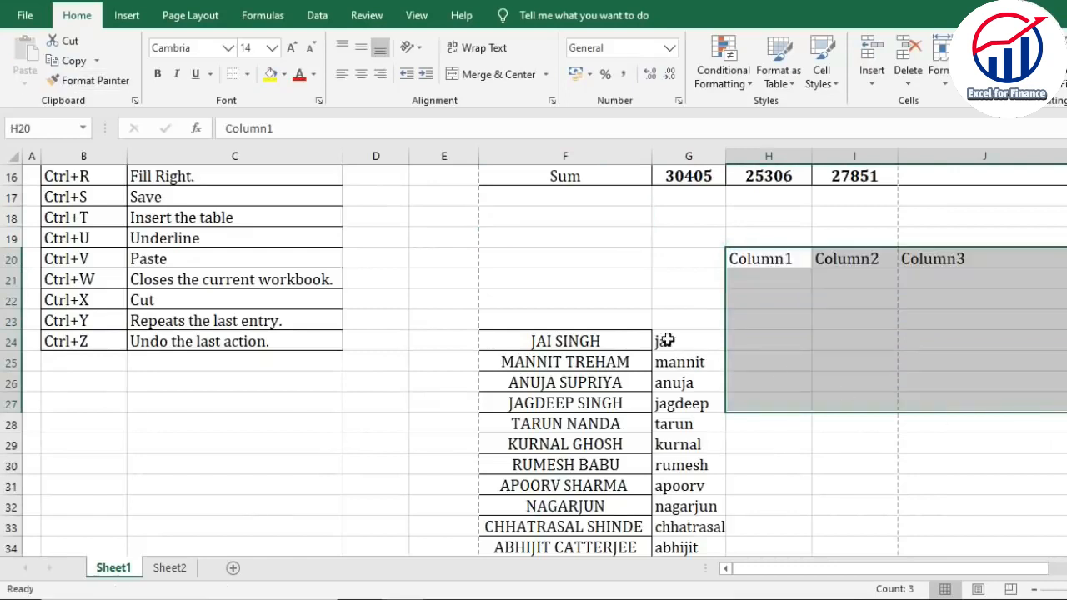
{"action": "left_click", "coordinate": [643, 296]}
Step: Delete the Column1, Column2 and Column3 headings from row 20
{"action": "left_click_drag", "start_coordinate": [754, 262], "coordinate": [973, 269]}
{"action": "key", "text": "Delete"}
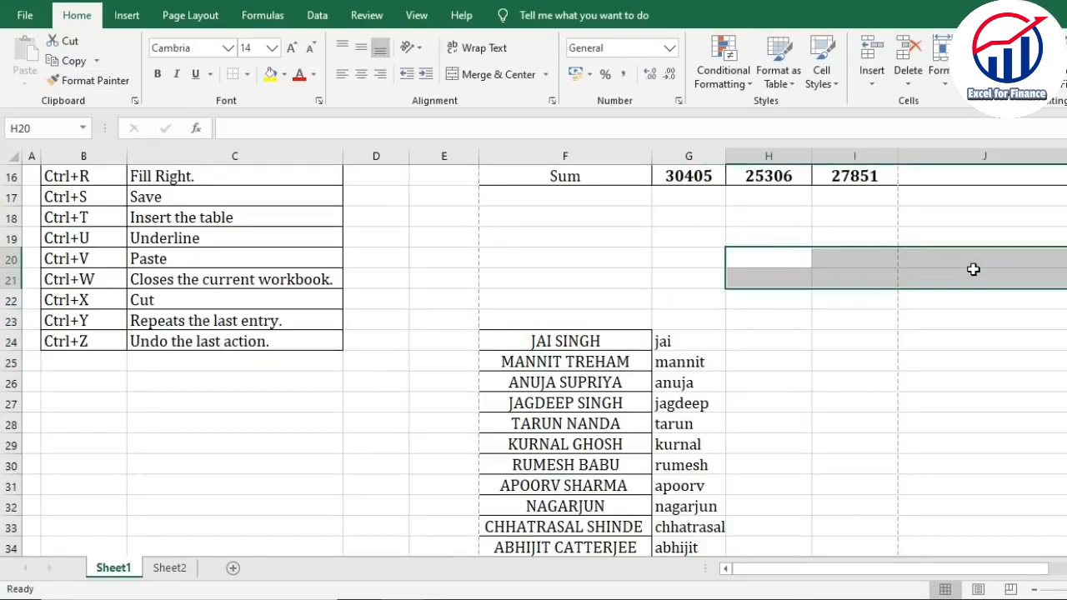
{"action": "left_click", "coordinate": [545, 284]}
{"action": "scroll", "coordinate": [558, 353], "scroll_direction": "up", "scroll_amount": 2}
{"action": "left_click", "coordinate": [558, 354]}
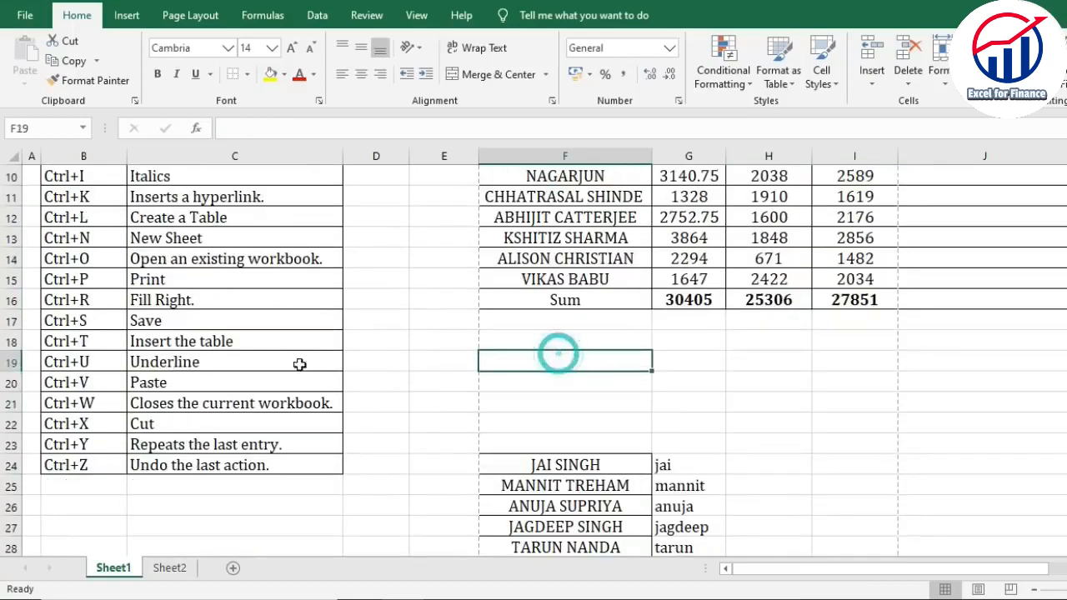
Step: Select the Ctrl+U entry in row 19, then underline the names in F2:F15 and remove the underline again
{"action": "left_click_drag", "start_coordinate": [83, 367], "coordinate": [300, 367]}
{"action": "scroll", "coordinate": [597, 372], "scroll_direction": "up", "scroll_amount": 3}
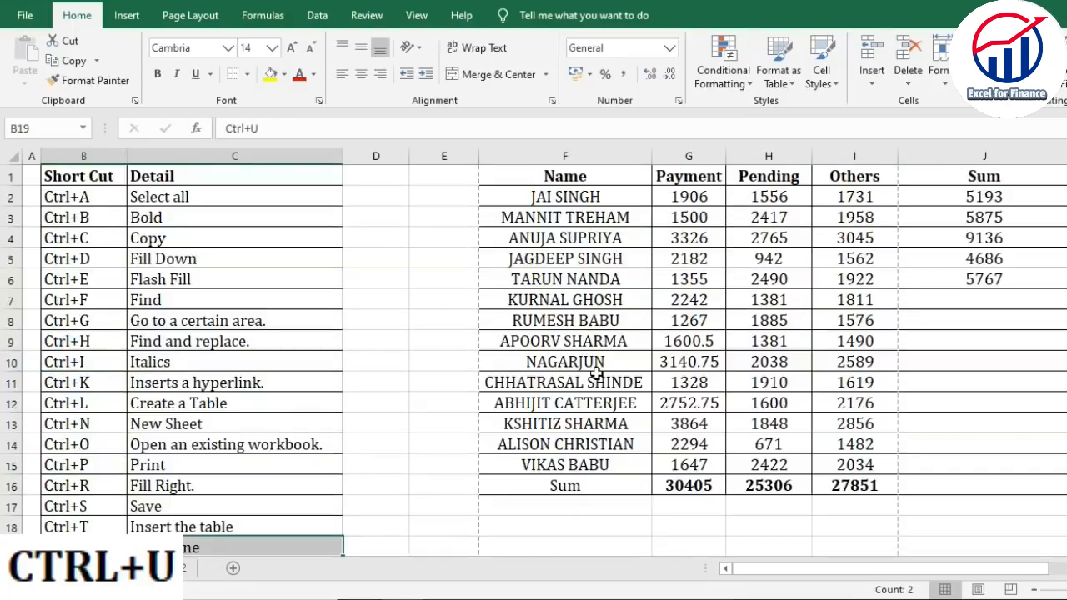
{"action": "left_click_drag", "start_coordinate": [537, 200], "coordinate": [598, 466]}
{"action": "key", "text": "ctrl+u"}
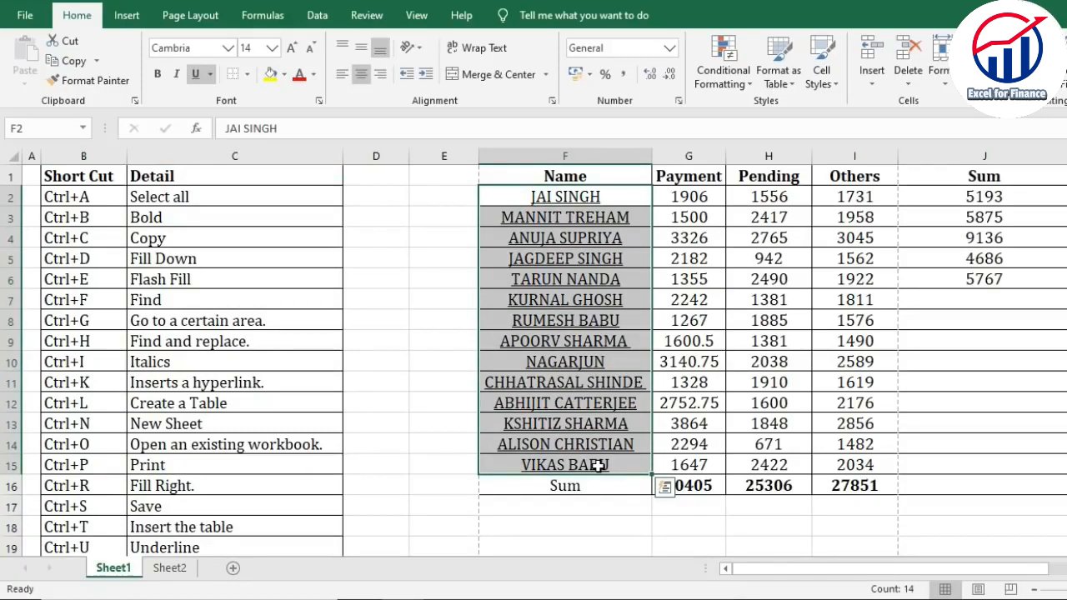
{"action": "key", "text": "ctrl+u"}
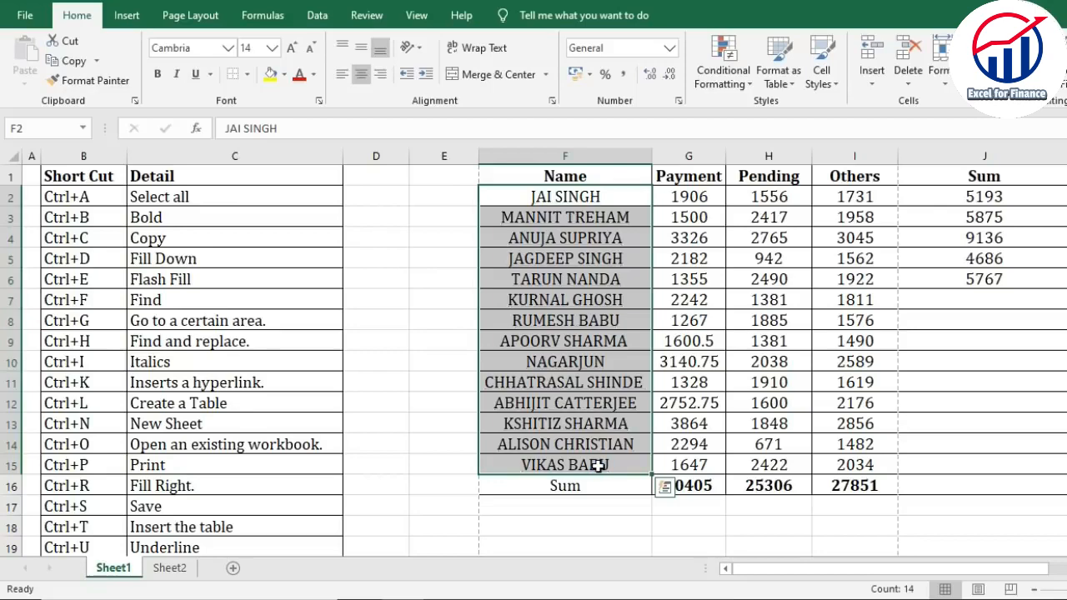
{"action": "left_click", "coordinate": [421, 377]}
Step: Select the Ctrl+V entry in row 20, then copy the names in F24:F30 and paste them starting at H22
{"action": "scroll", "coordinate": [423, 374], "scroll_direction": "down", "scroll_amount": 4}
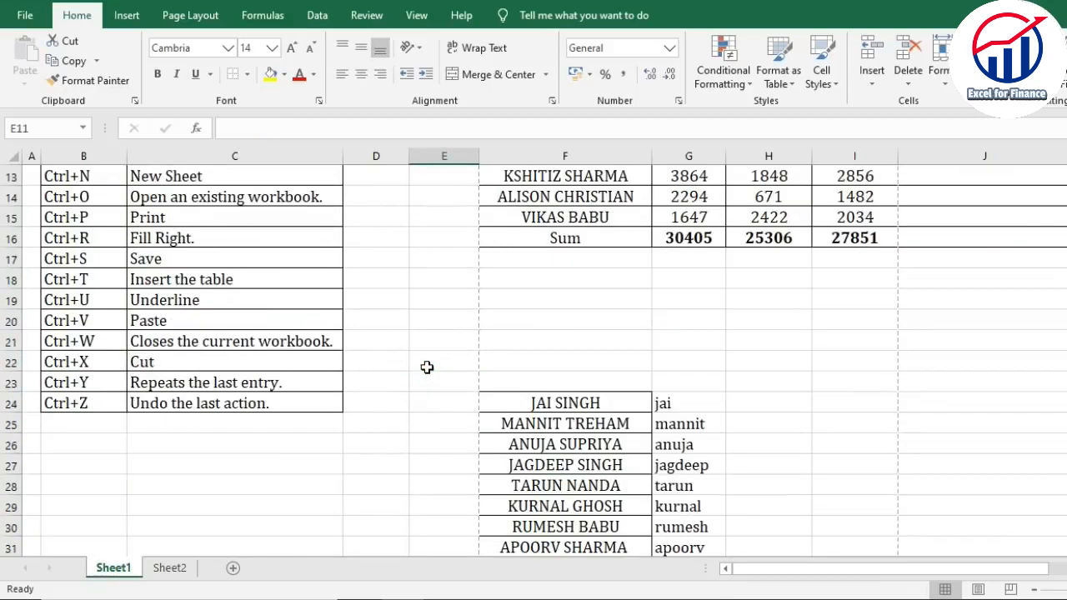
{"action": "left_click_drag", "start_coordinate": [72, 326], "coordinate": [305, 325]}
{"action": "left_click", "coordinate": [547, 343]}
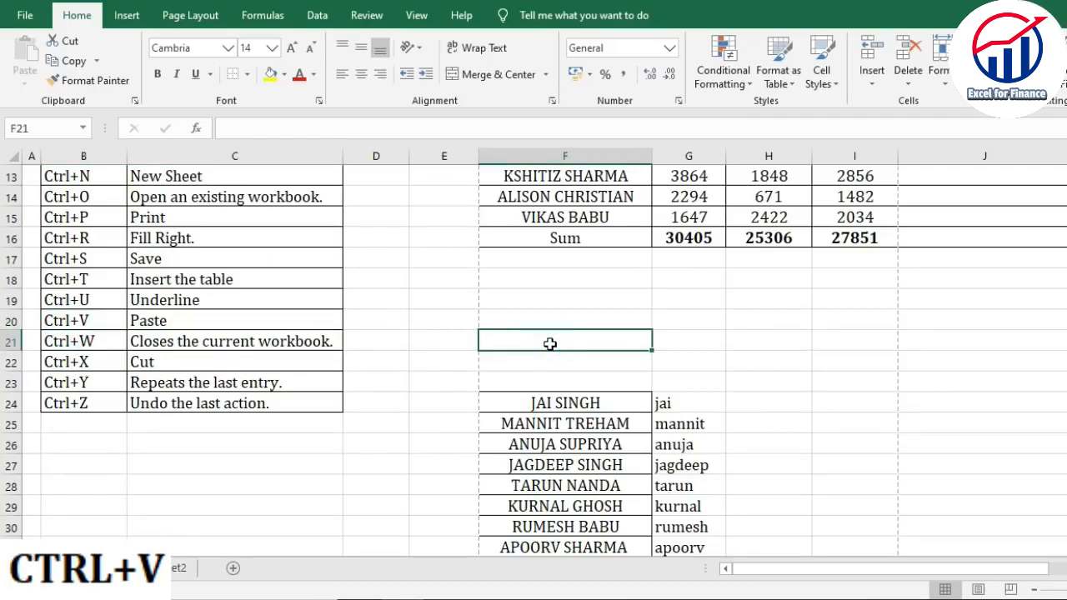
{"action": "scroll", "coordinate": [555, 378], "scroll_direction": "down", "scroll_amount": 4}
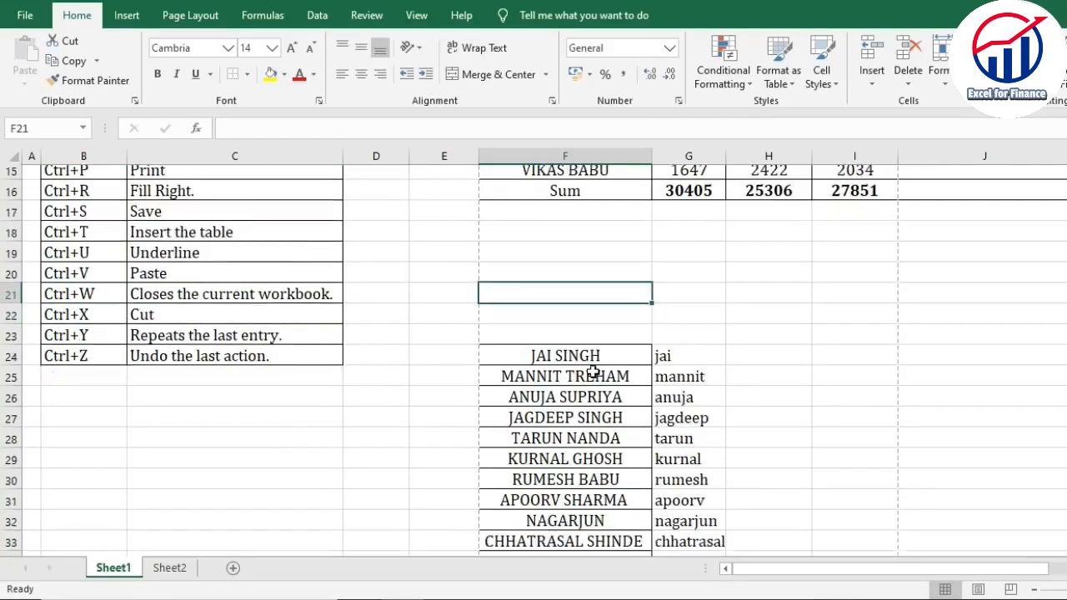
{"action": "scroll", "coordinate": [581, 347], "scroll_direction": "up", "scroll_amount": 3}
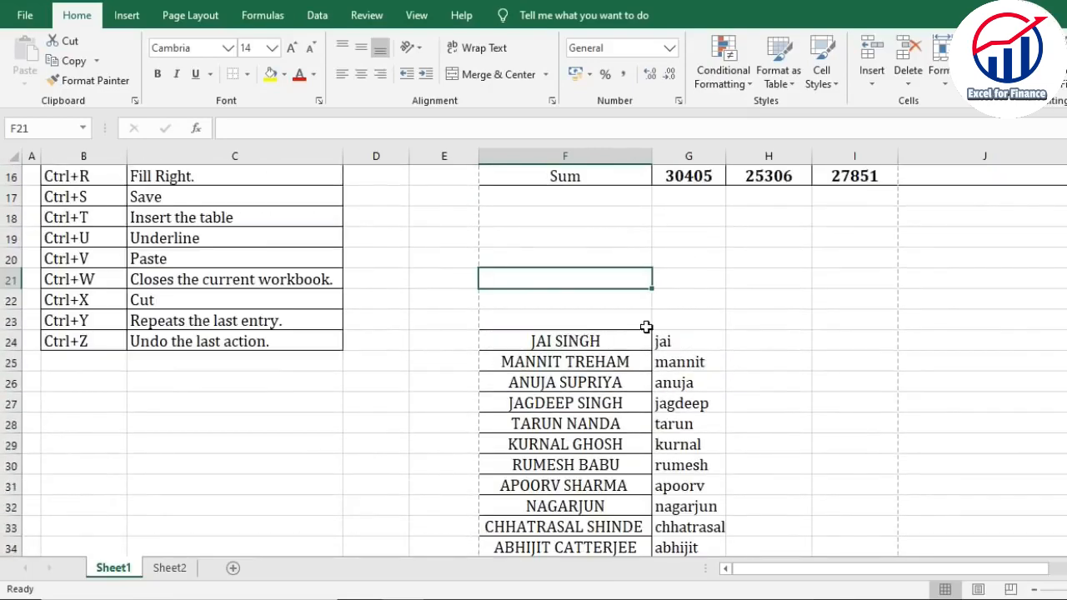
{"action": "scroll", "coordinate": [645, 326], "scroll_direction": "up", "scroll_amount": 1}
{"action": "scroll", "coordinate": [643, 324], "scroll_direction": "down", "scroll_amount": 2}
{"action": "left_click_drag", "start_coordinate": [540, 278], "coordinate": [554, 402]}
{"action": "key", "text": "ctrl+c"}
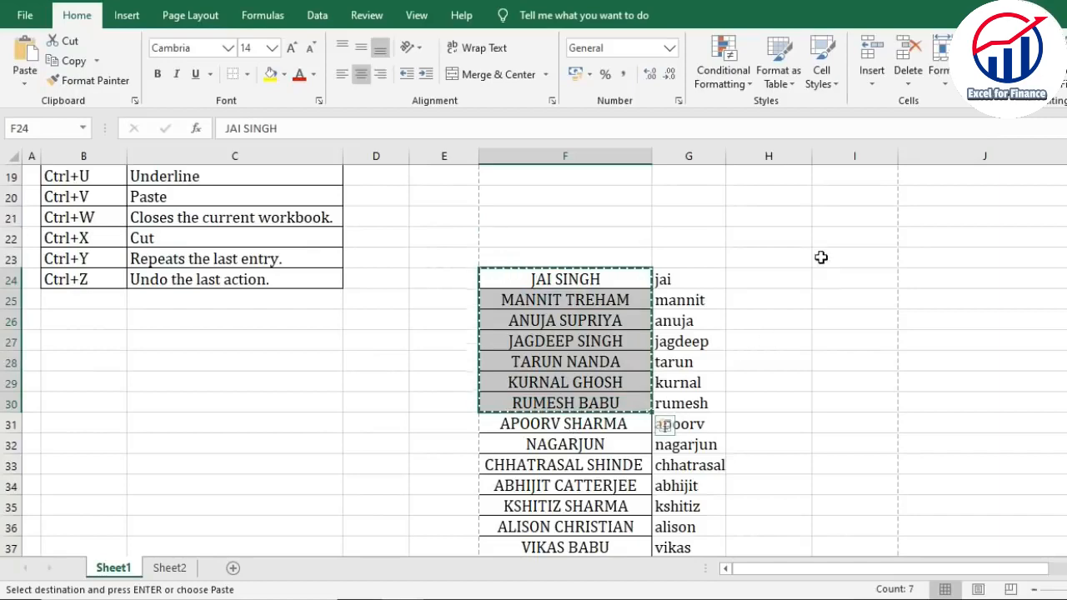
{"action": "left_click", "coordinate": [781, 235]}
{"action": "key", "text": "ctrl+v"}
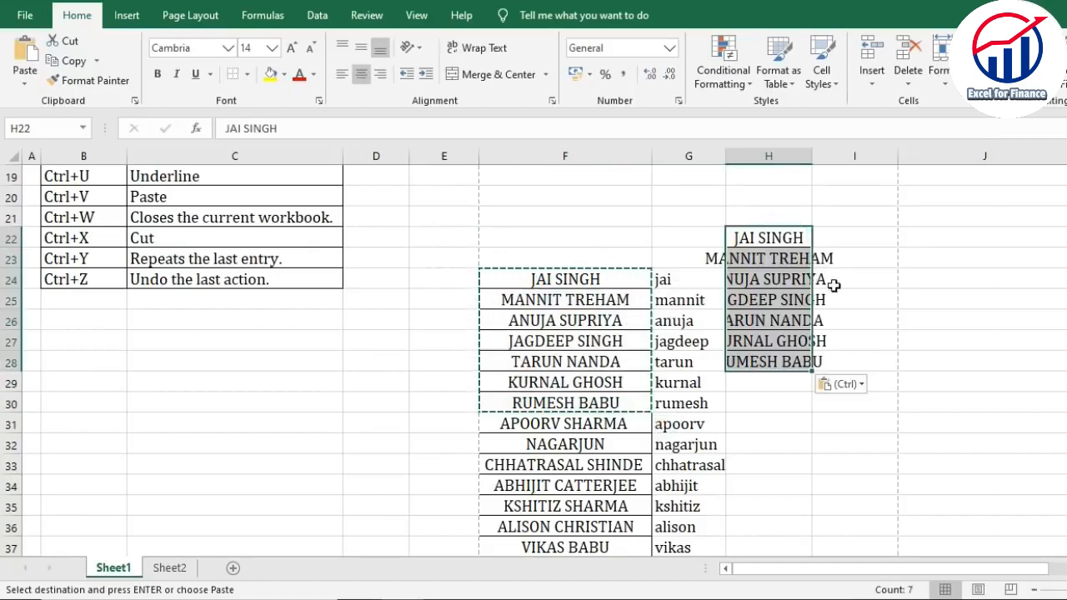
{"action": "left_click", "coordinate": [875, 296]}
Step: Issue the command to close the workbook and cancel at the save prompt
{"action": "scroll", "coordinate": [765, 300], "scroll_direction": "up", "scroll_amount": 2}
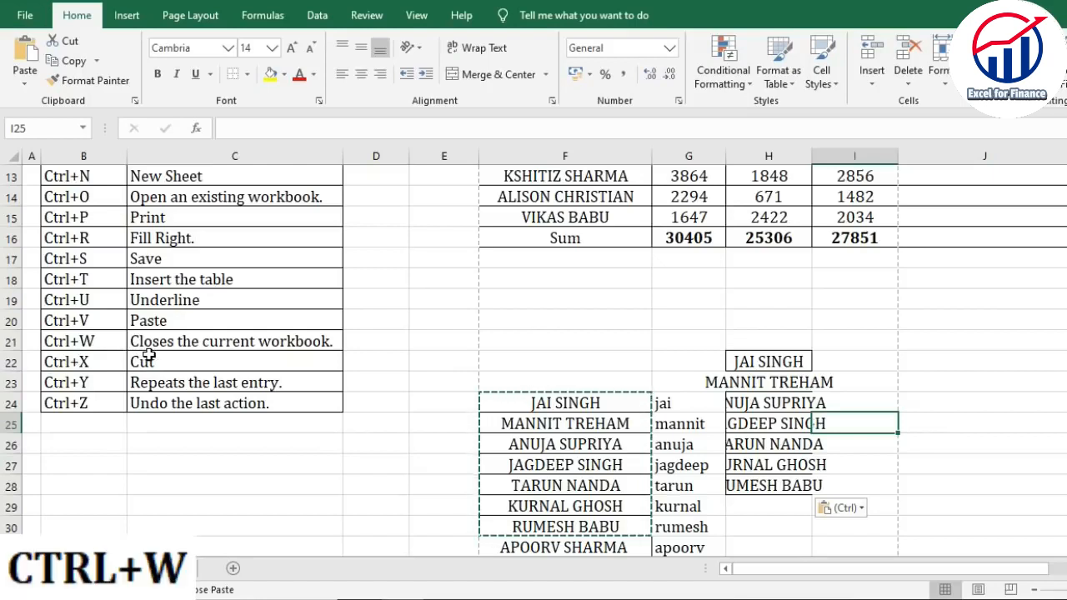
{"action": "key", "text": "ctrl+w"}
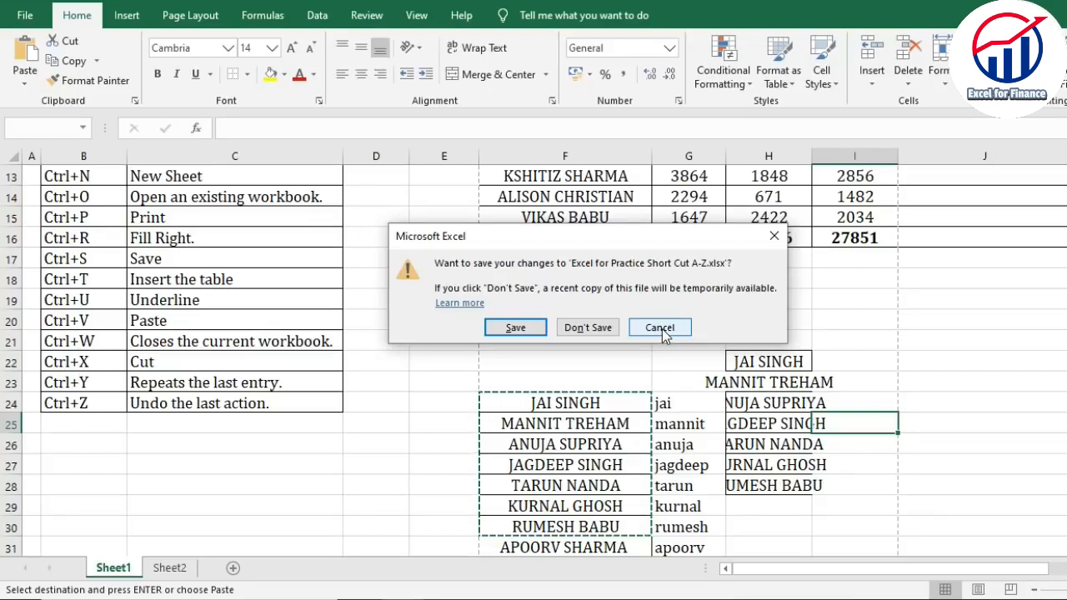
{"action": "key", "text": "Tab"}
{"action": "key", "text": "Tab"}
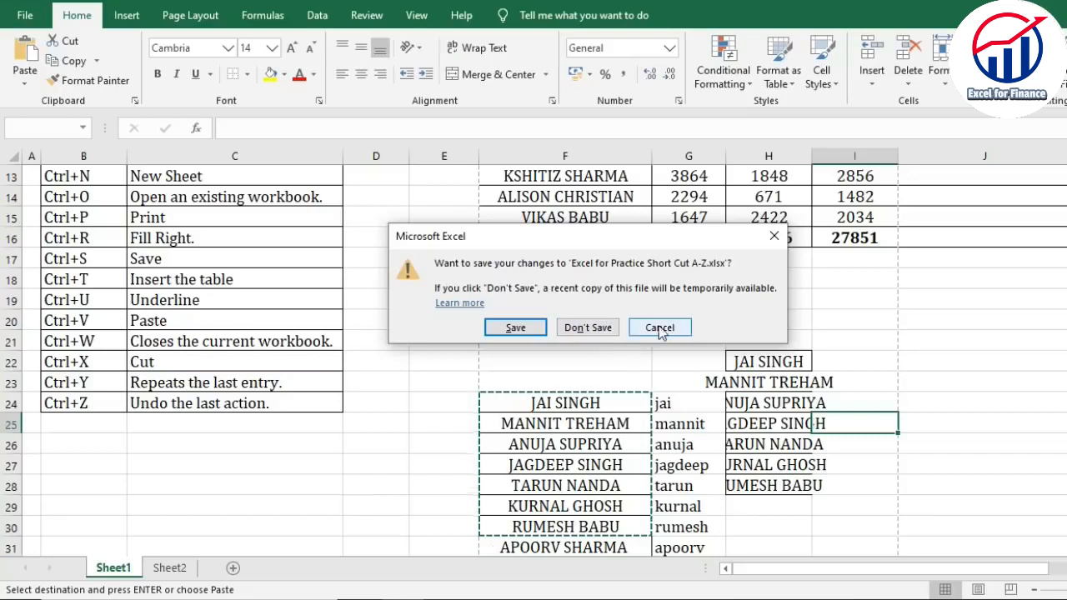
{"action": "key", "text": "Return"}
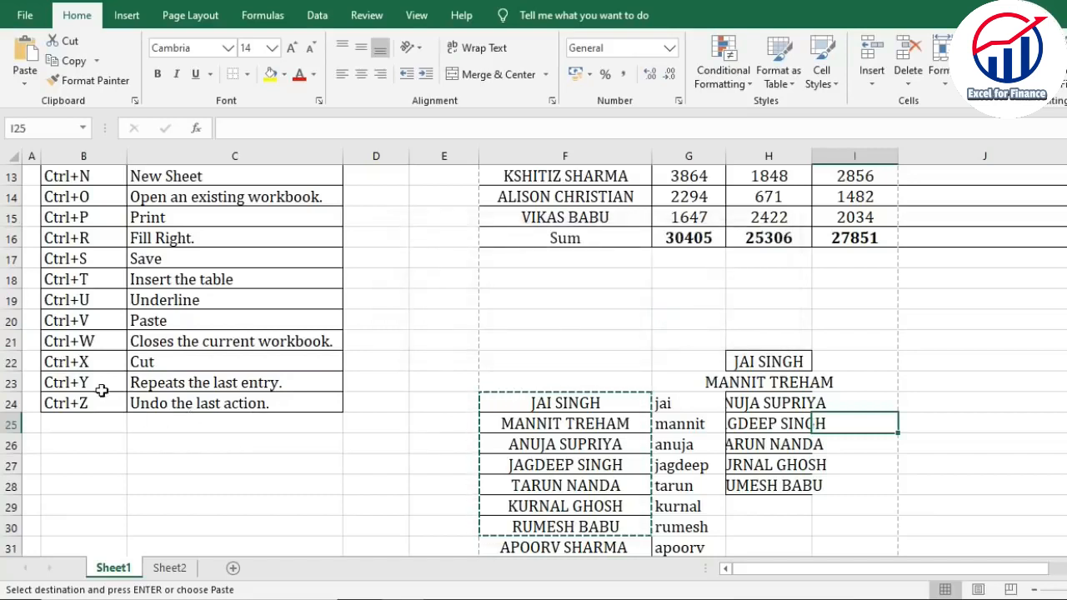
Step: Select the Ctrl+X entry in B22, then cut the names in H22:H28 and paste them starting at J19
{"action": "left_click", "coordinate": [87, 359]}
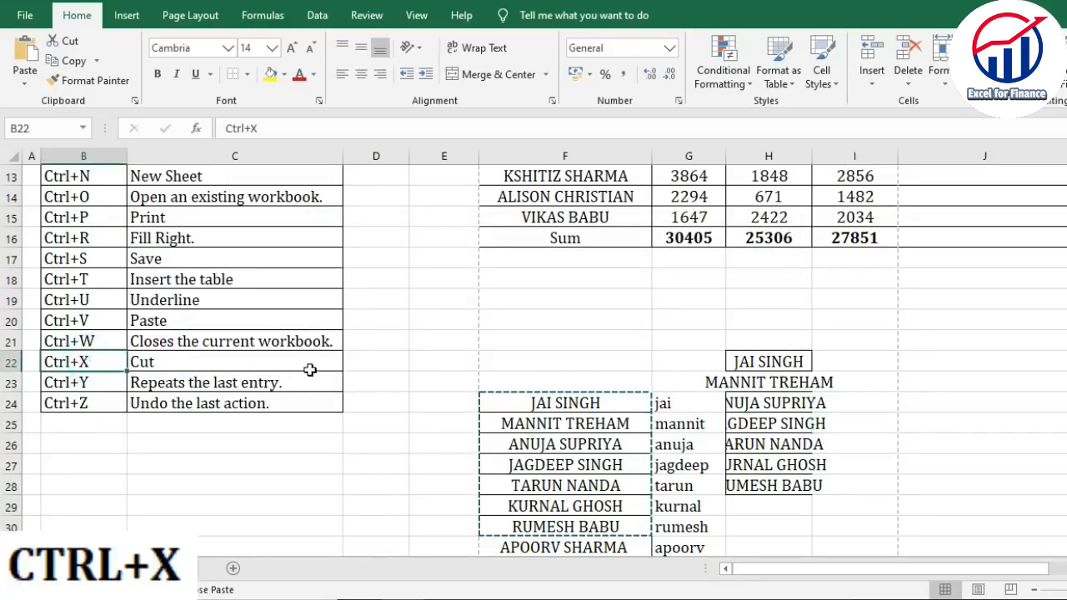
{"action": "scroll", "coordinate": [433, 360], "scroll_direction": "up", "scroll_amount": 3}
{"action": "scroll", "coordinate": [458, 361], "scroll_direction": "down", "scroll_amount": 3}
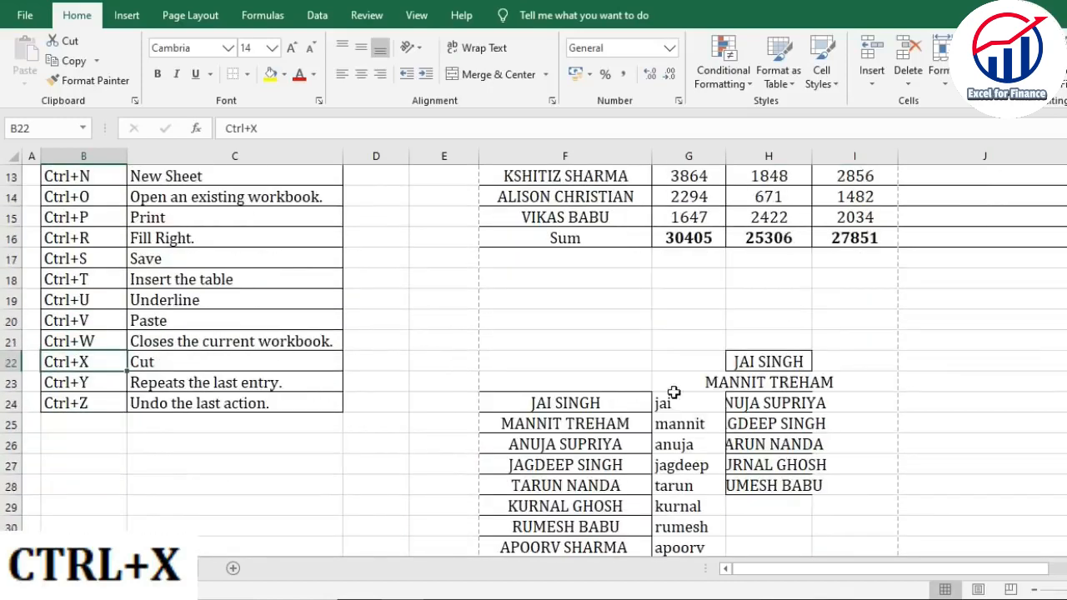
{"action": "left_click_drag", "start_coordinate": [775, 361], "coordinate": [774, 485]}
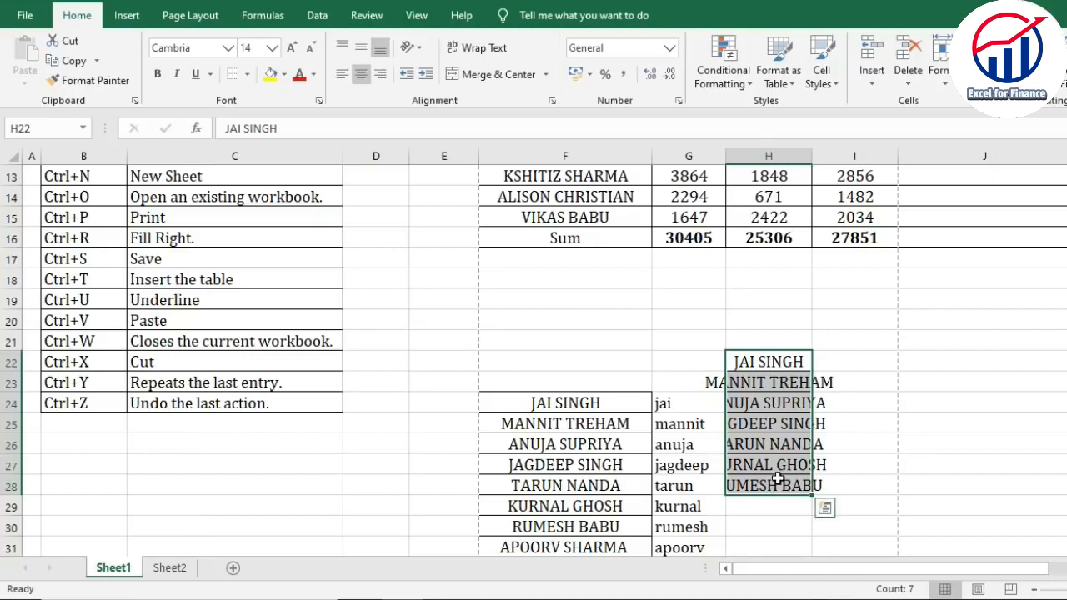
{"action": "key", "text": "ctrl+x"}
{"action": "left_click", "coordinate": [923, 295]}
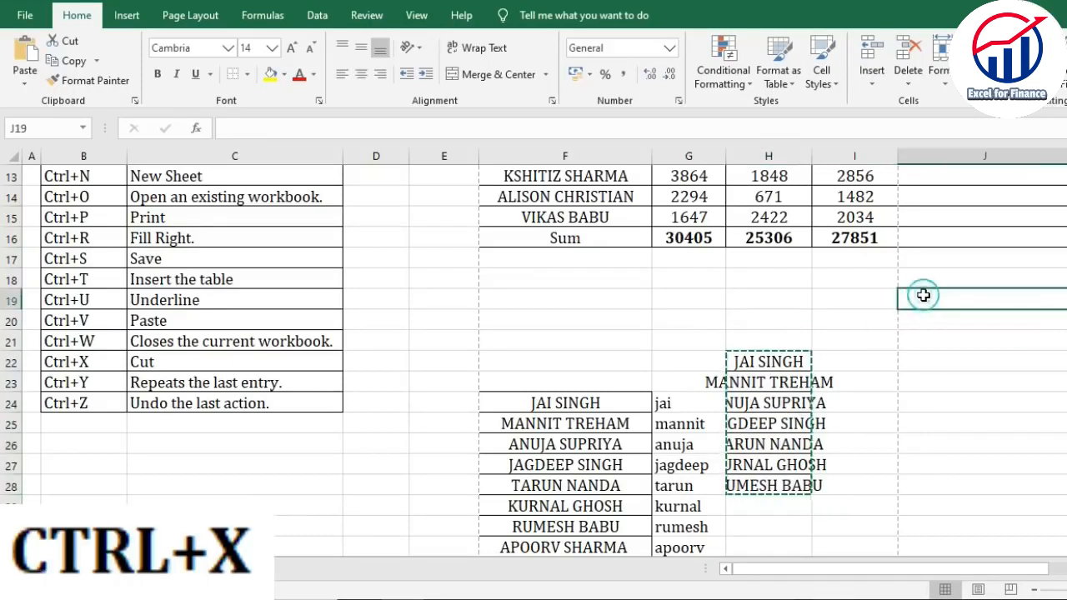
{"action": "key", "text": "ctrl+v"}
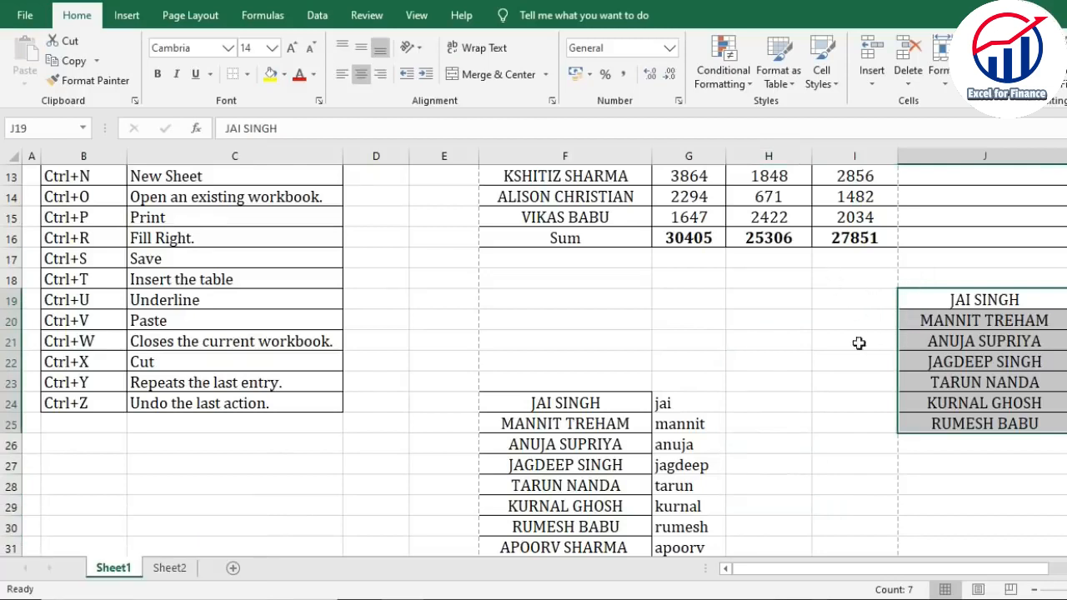
{"action": "left_click_drag", "start_coordinate": [858, 297], "coordinate": [1016, 428]}
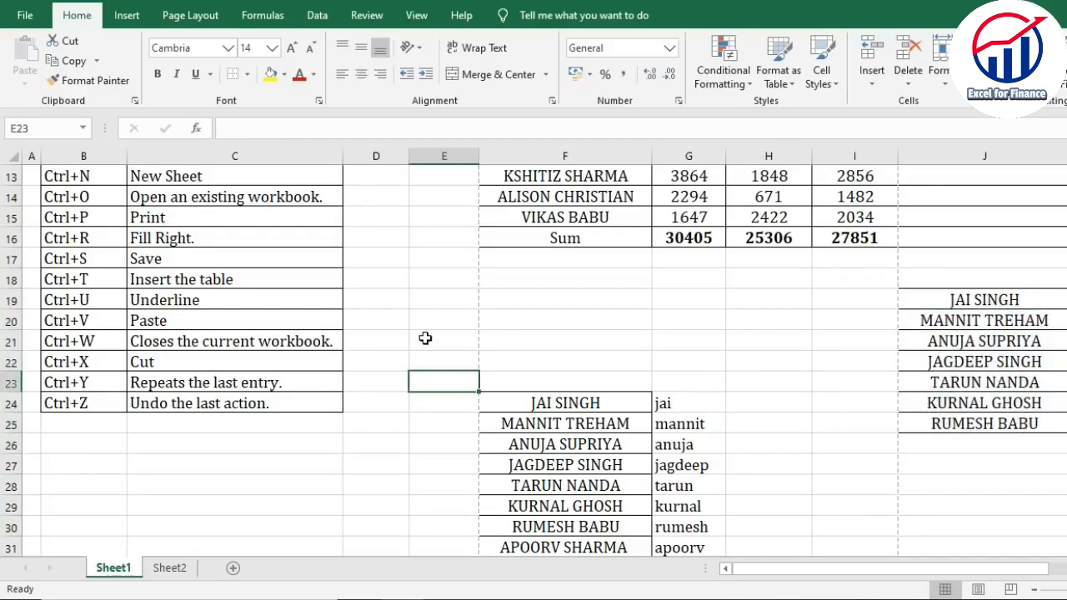
Step: Point out the Ctrl+Y entry and its description by selecting B23:C23, then deselect it
{"action": "left_click", "coordinate": [424, 339]}
{"action": "left_click_drag", "start_coordinate": [66, 390], "coordinate": [234, 383]}
{"action": "left_click", "coordinate": [412, 382]}
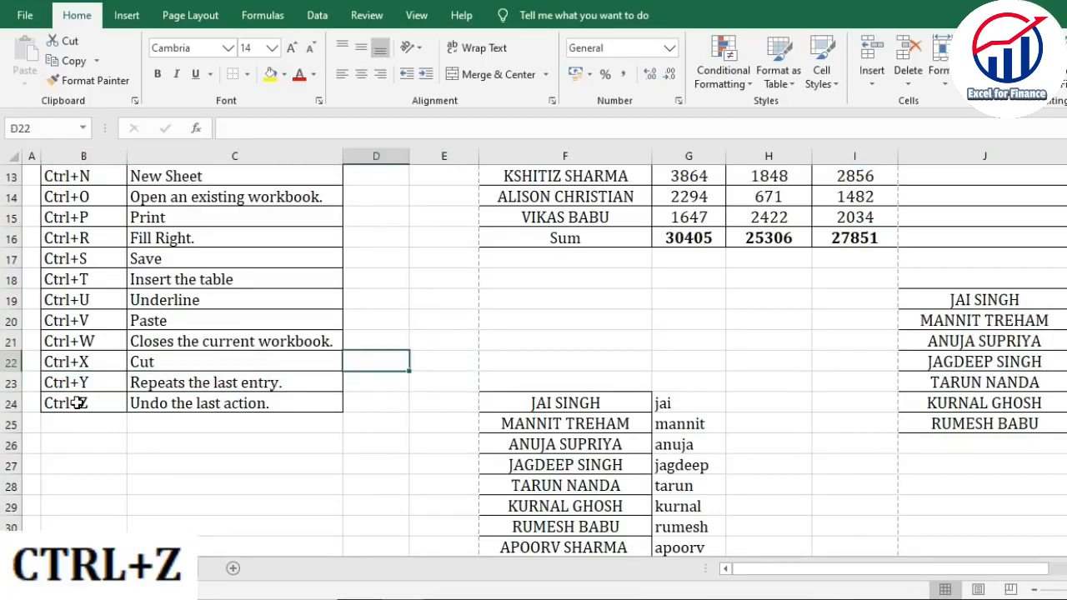
Step: Select the Ctrl+Z entry in B24:C24, then undo the move of the names from H22:H28 to J19:J25 and redo it
{"action": "left_click_drag", "start_coordinate": [80, 402], "coordinate": [174, 401]}
{"action": "left_click", "coordinate": [418, 364]}
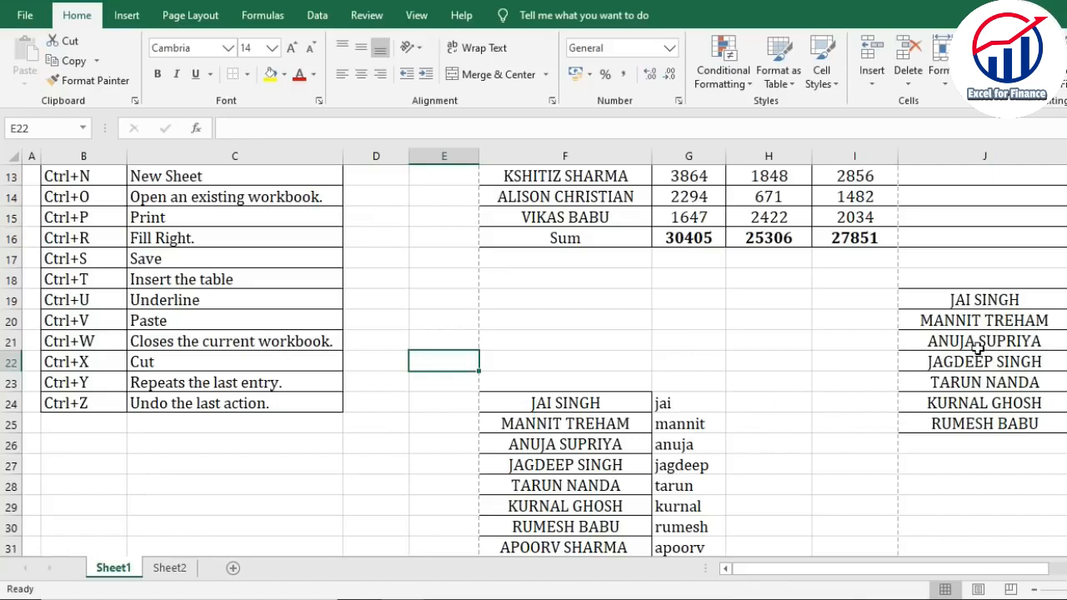
{"action": "key", "text": "ctrl+z"}
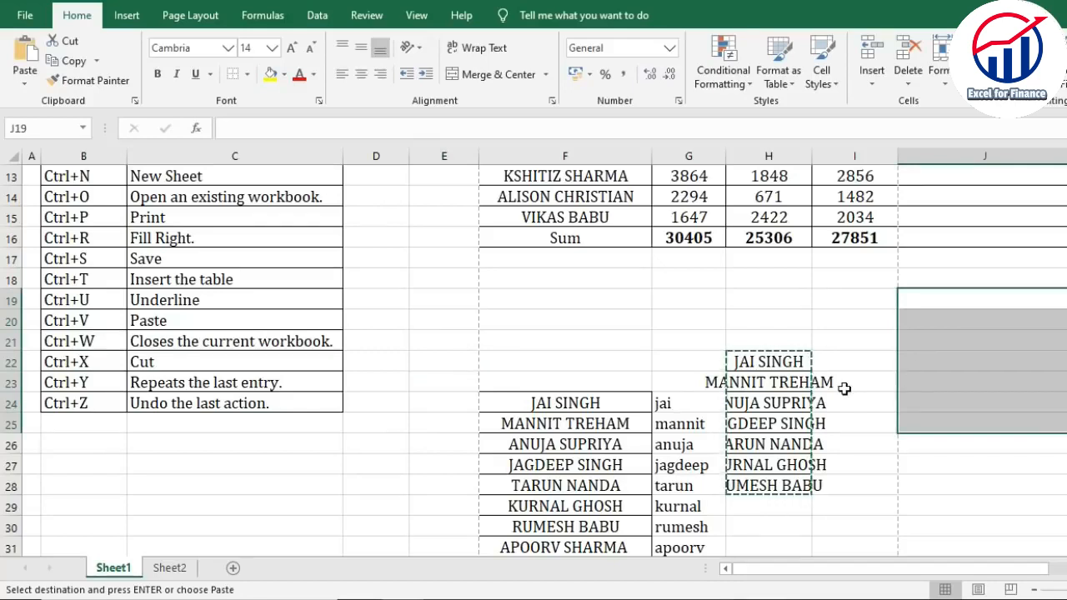
{"action": "key", "text": "Escape"}
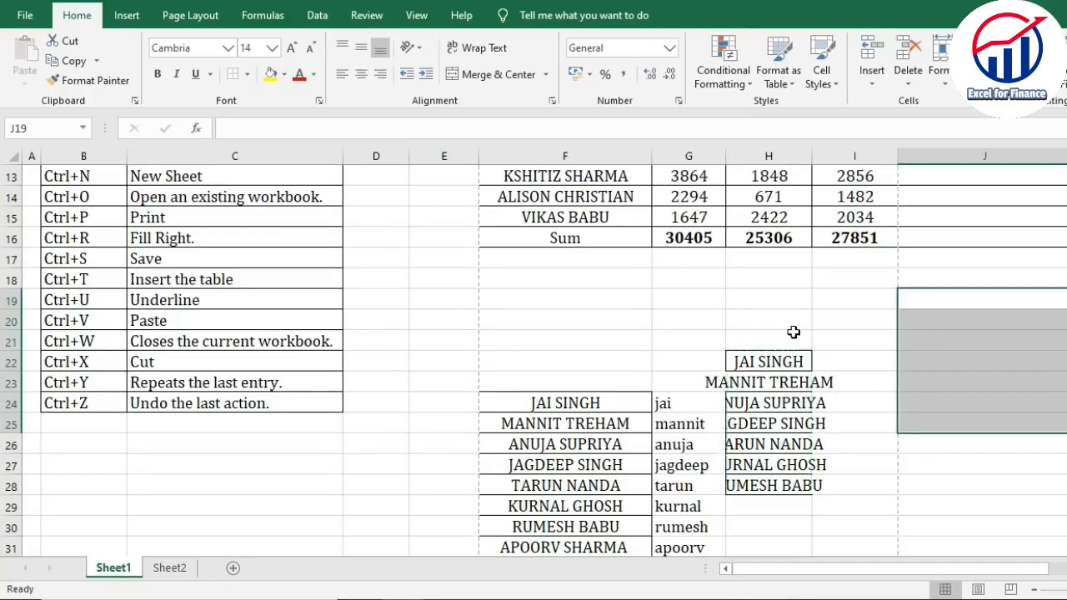
{"action": "left_click", "coordinate": [793, 333]}
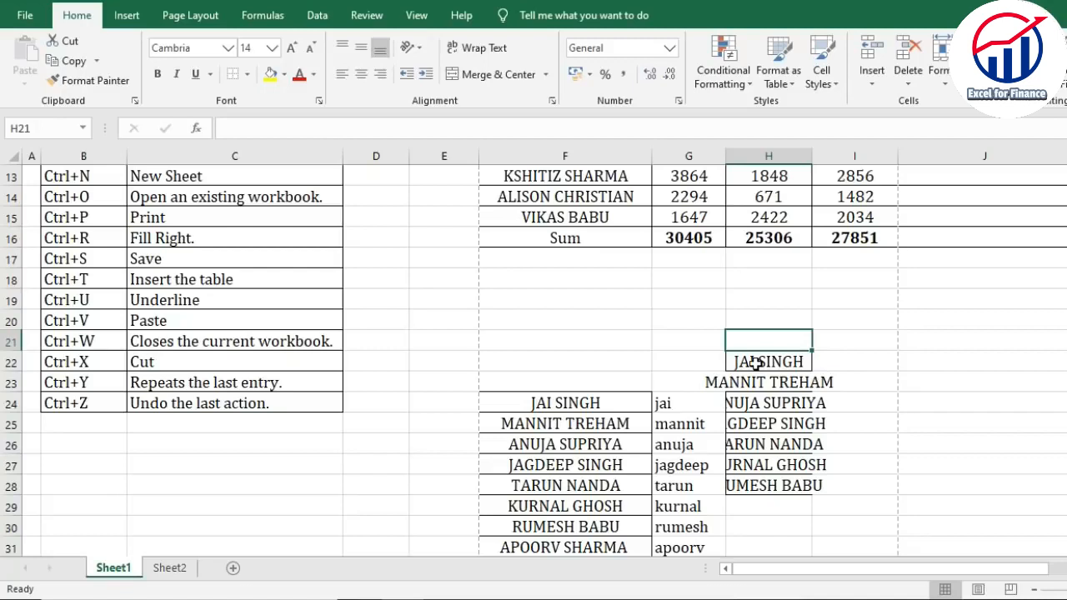
{"action": "key", "text": "ctrl+z"}
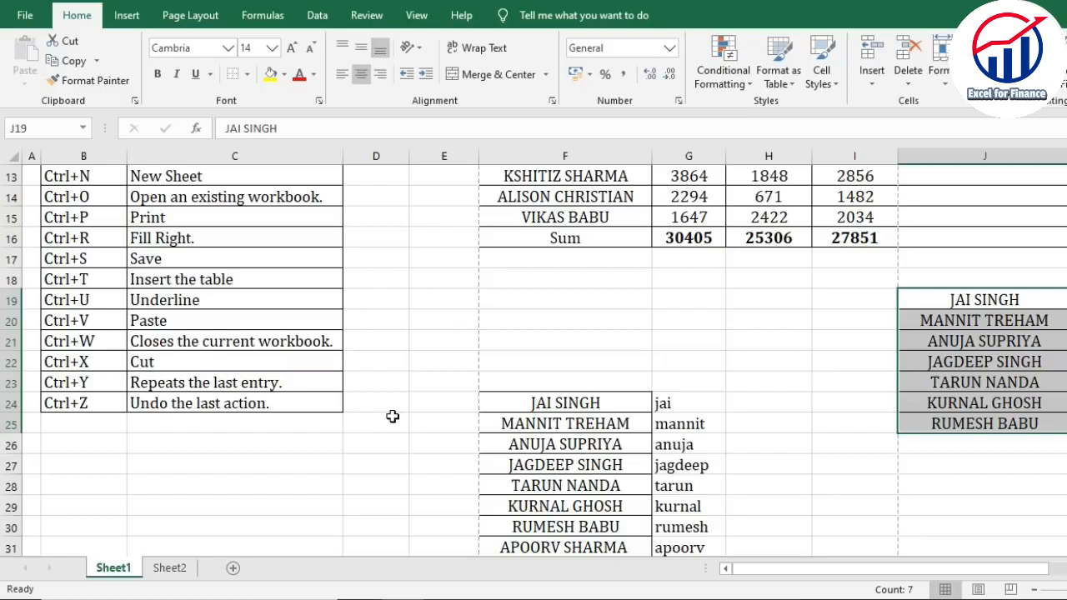
Step: Undo both the move to J19 and the earlier paste at H22, then restore the names in J19:J25
{"action": "key", "text": "ctrl+z"}
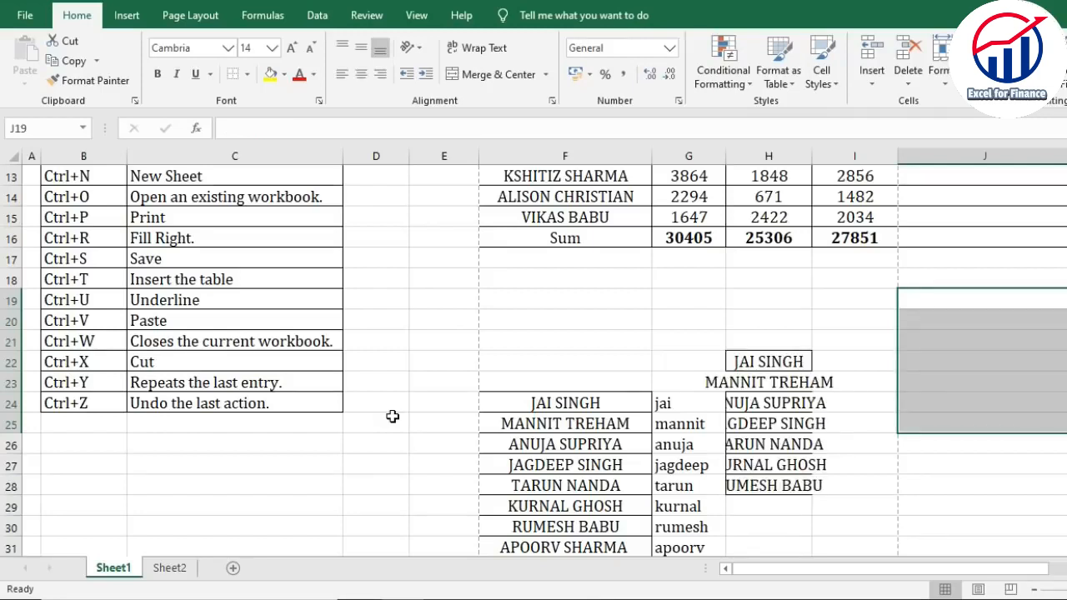
{"action": "key", "text": "ctrl+z"}
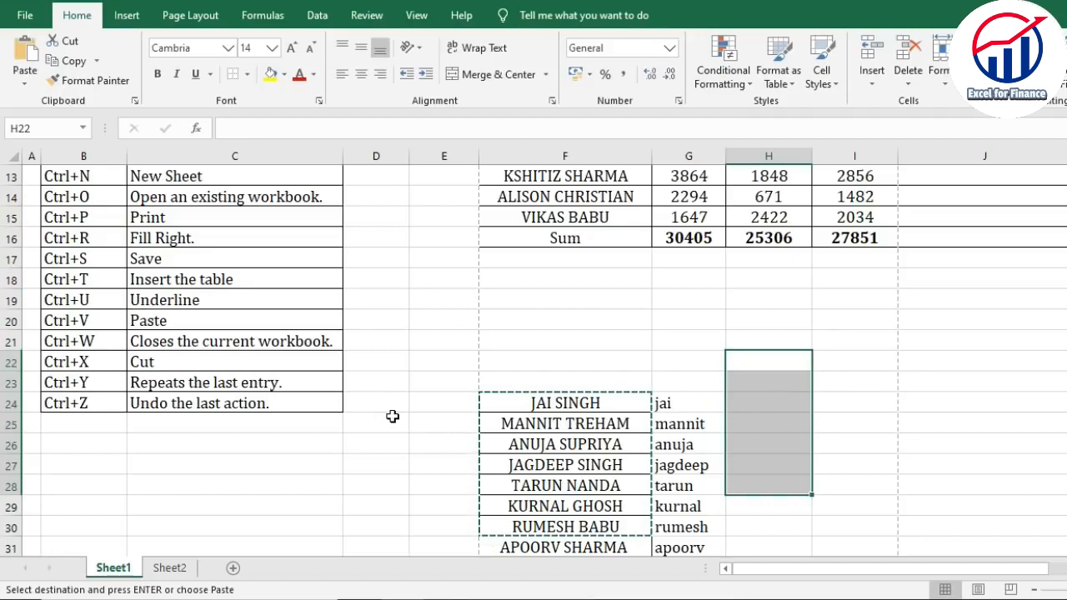
{"action": "key", "text": "Return"}
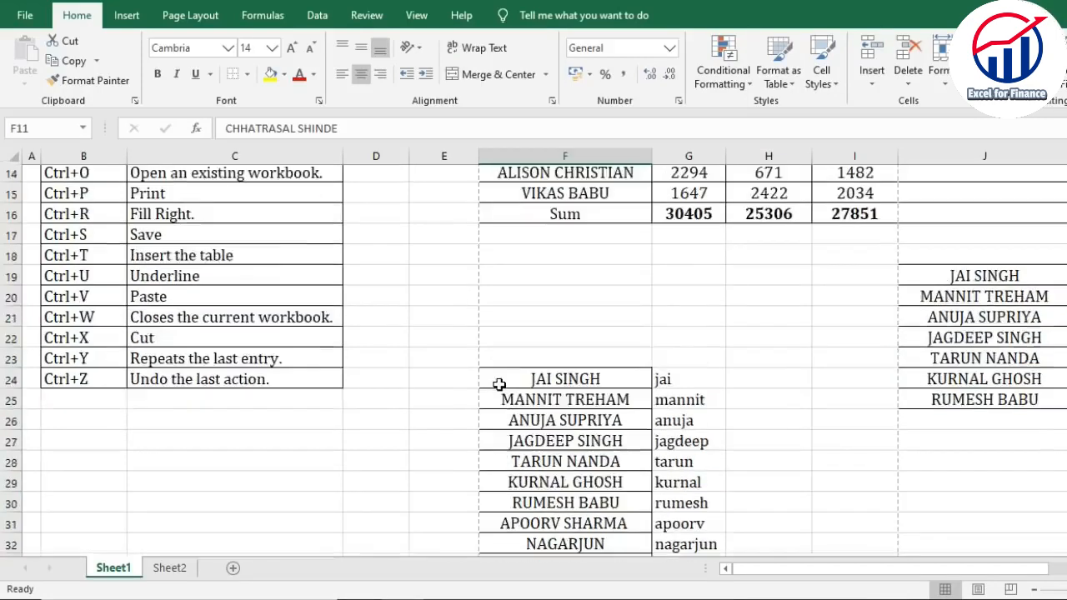
Step: Select the complete shortcut list with its headers, B1:C24
{"action": "scroll", "coordinate": [104, 317], "scroll_direction": "up", "scroll_amount": 4}
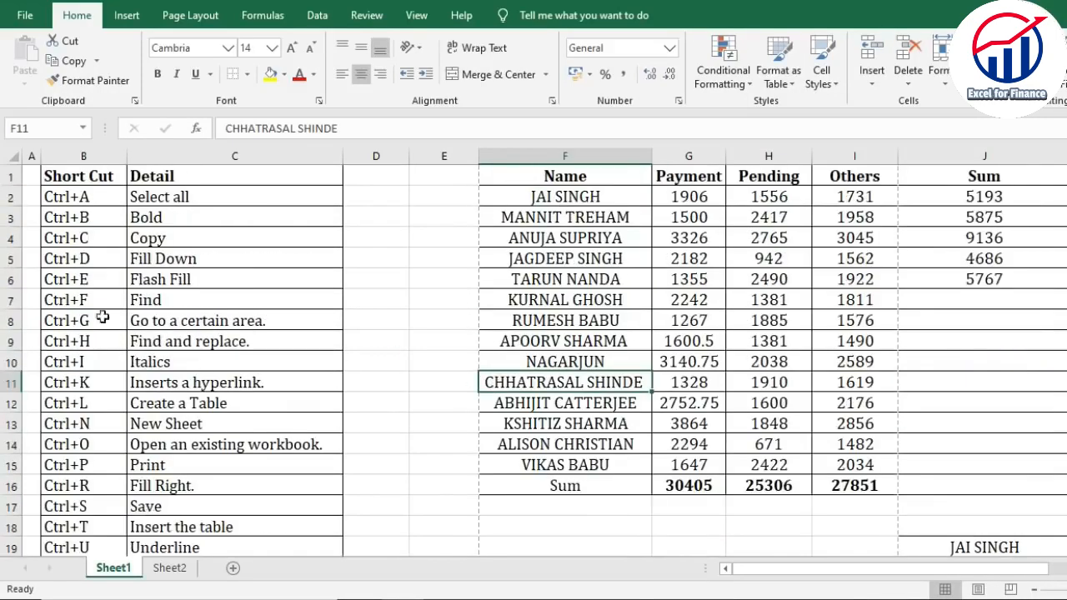
{"action": "left_click_drag", "start_coordinate": [65, 175], "coordinate": [203, 443]}
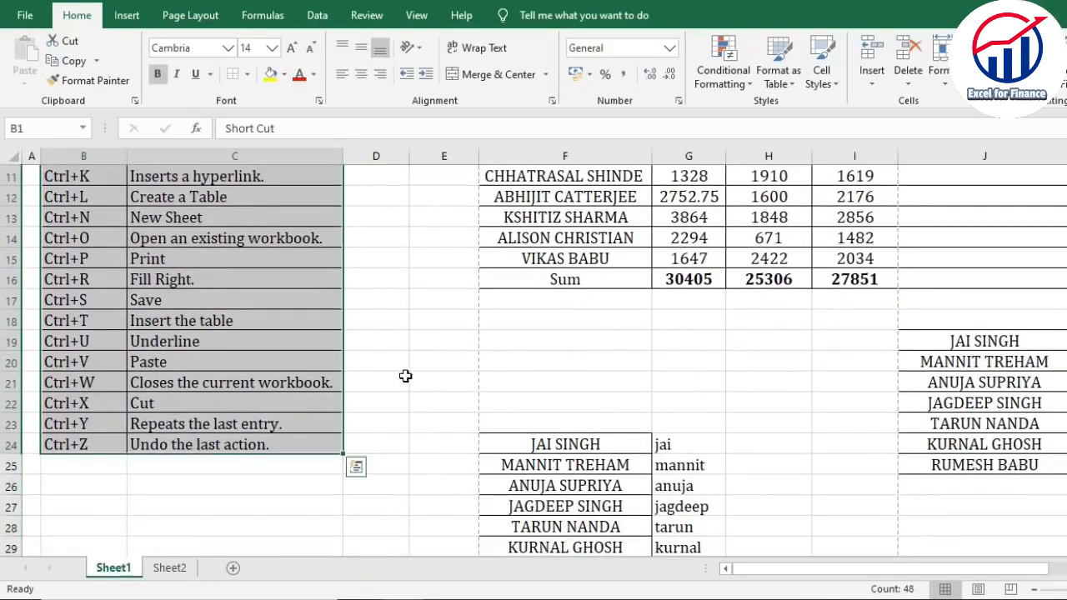